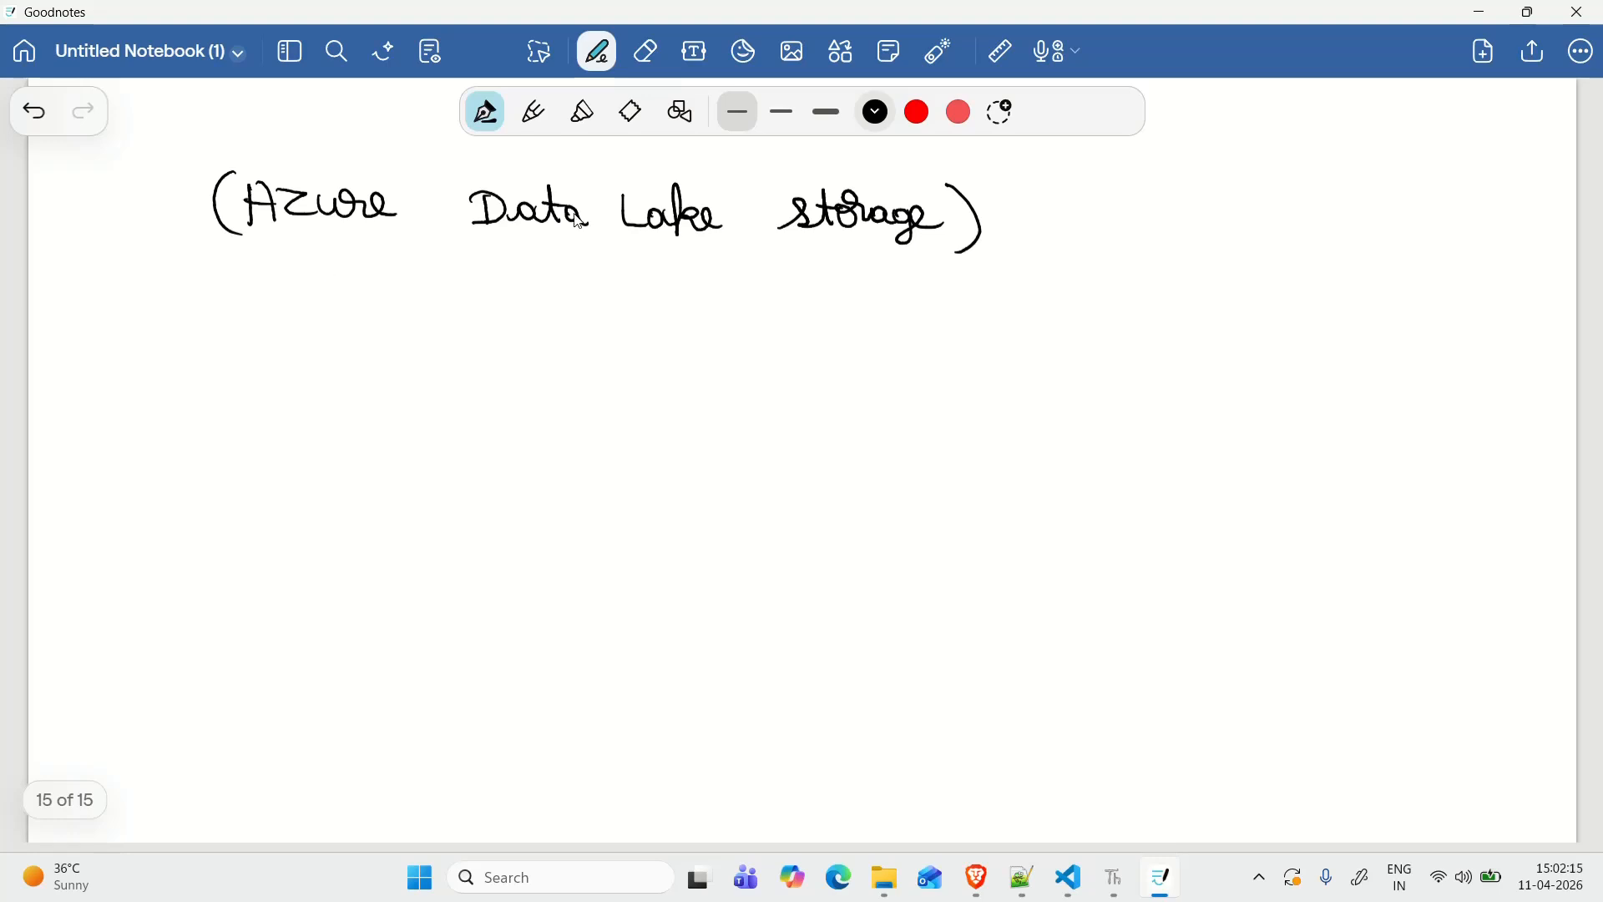
Step: Handwrite the first arrow bullet under the Azure Data Lake Storage heading: "(costly compare to blob storage)"
mouse_move(129, 240)
mouse_down()
mouse_move(157, 309)
mouse_move(307, 297)
mouse_move(333, 314)
mouse_move(321, 338)
mouse_up()
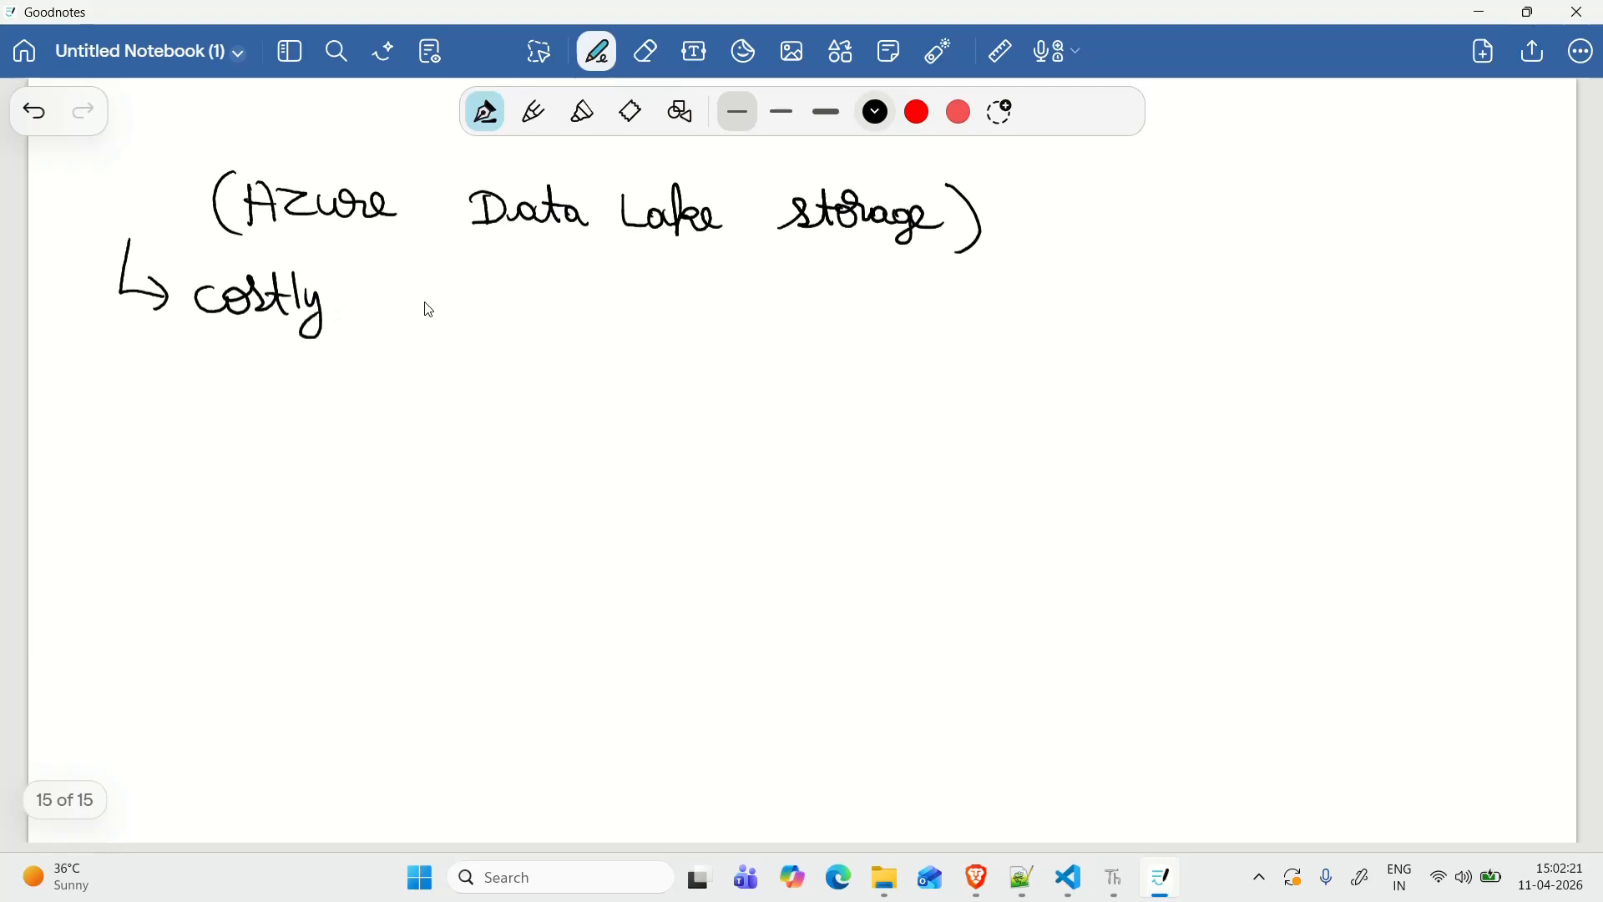
mouse_move(433, 299)
mouse_down()
mouse_move(435, 318)
mouse_move(519, 318)
mouse_move(524, 338)
mouse_move(609, 316)
mouse_up()
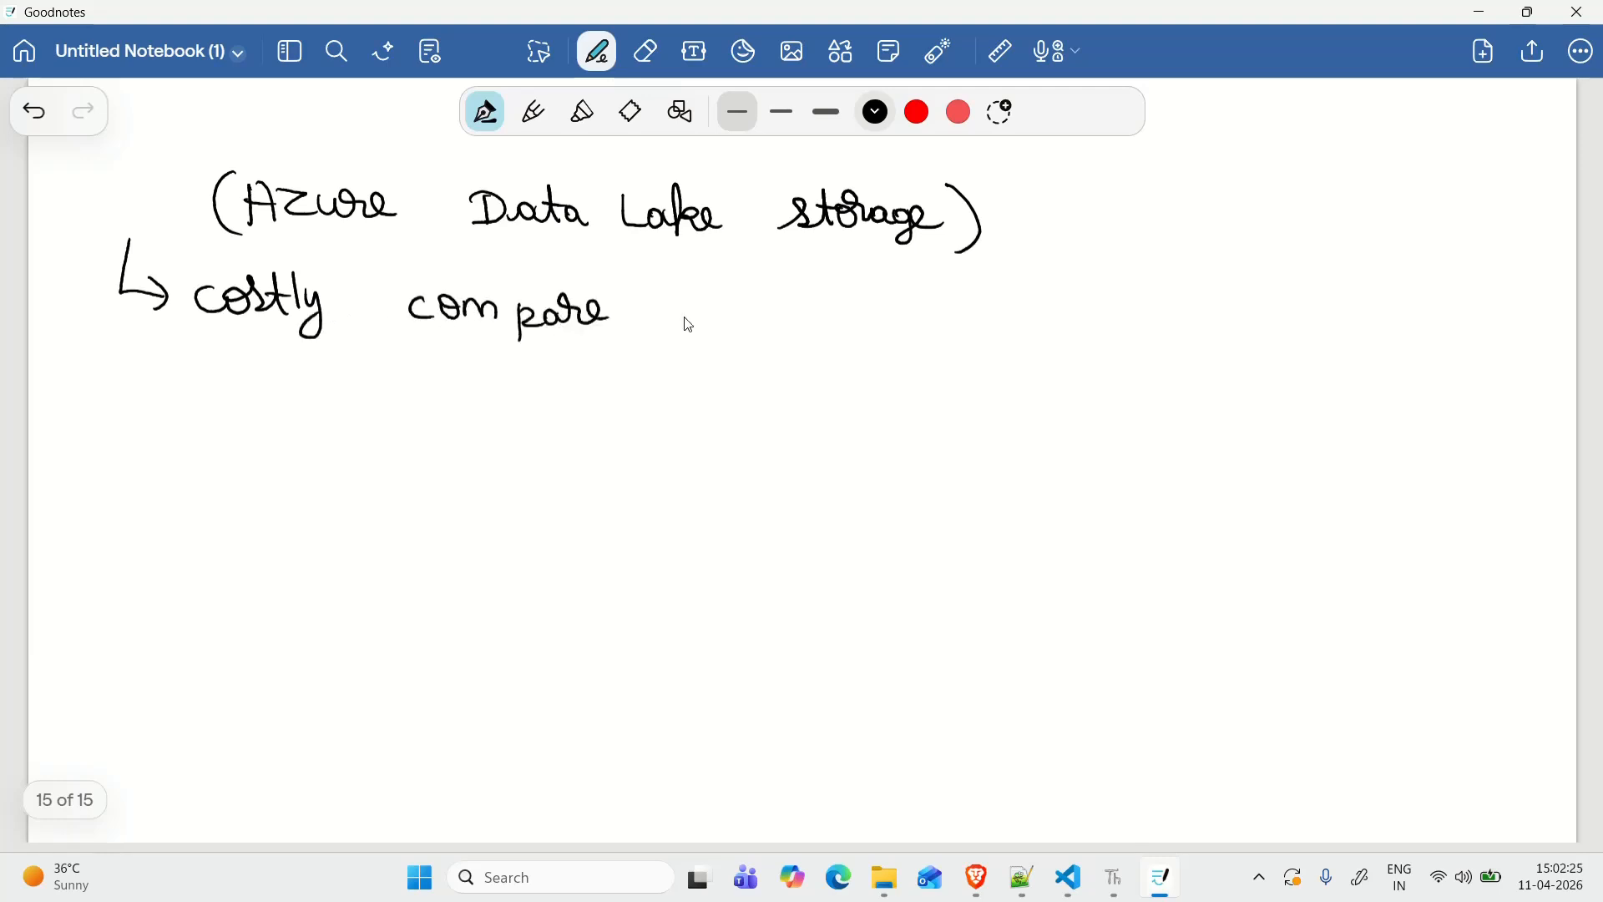
mouse_move(699, 293)
mouse_down()
mouse_move(696, 313)
mouse_move(837, 332)
mouse_move(869, 307)
mouse_move(887, 325)
mouse_up()
mouse_move(928, 323)
mouse_down()
mouse_move(956, 302)
mouse_move(1085, 328)
mouse_up()
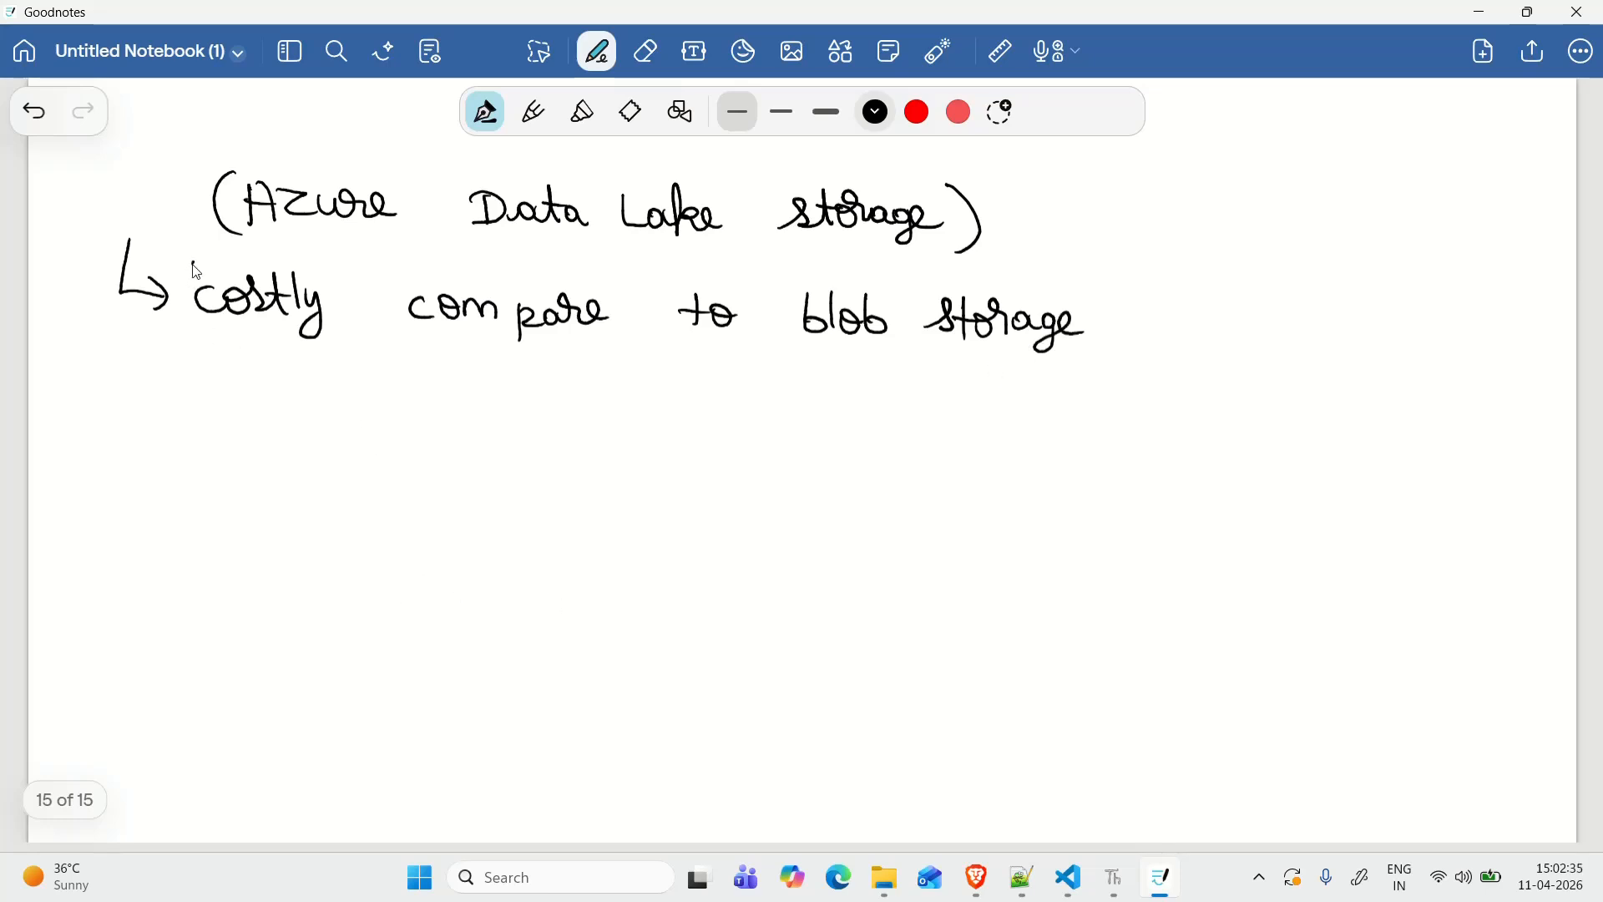
drag(197, 264, 192, 328)
drag(1086, 297, 1089, 342)
Step: Handwrite a second arrow bullet reading "physical folders (empty folders can be created)", erasing and rewriting the miswritten letters
mouse_move(123, 338)
mouse_down()
mouse_move(162, 409)
mouse_move(146, 420)
mouse_up()
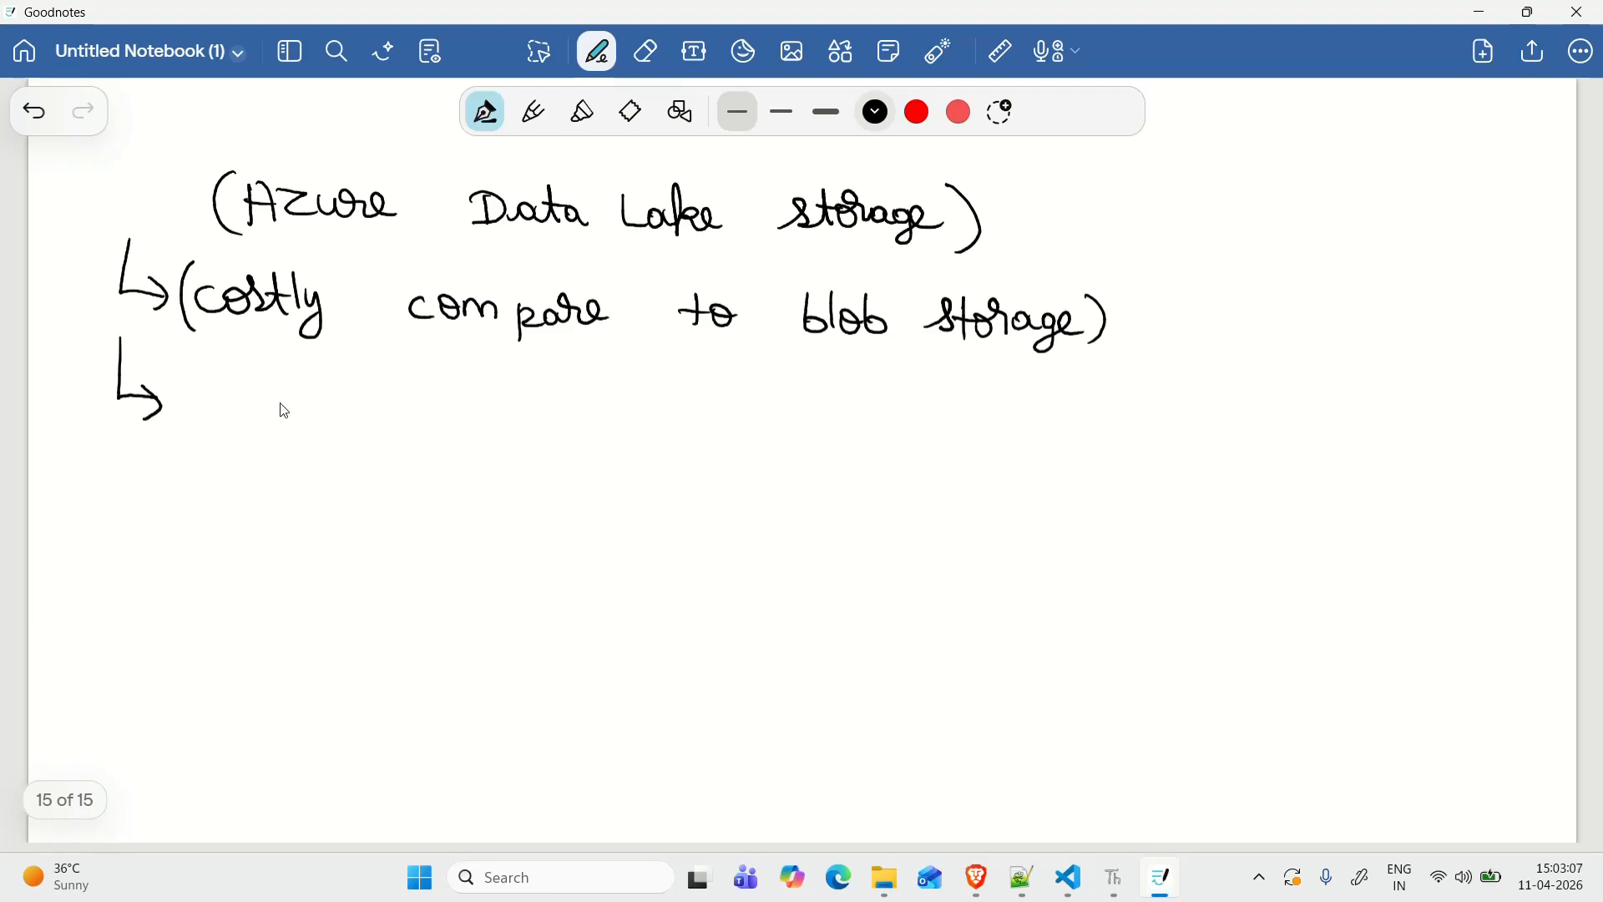
mouse_move(221, 400)
mouse_down()
mouse_move(316, 430)
mouse_move(332, 386)
mouse_move(394, 424)
mouse_move(501, 404)
mouse_move(512, 428)
mouse_move(535, 399)
mouse_move(541, 411)
mouse_up()
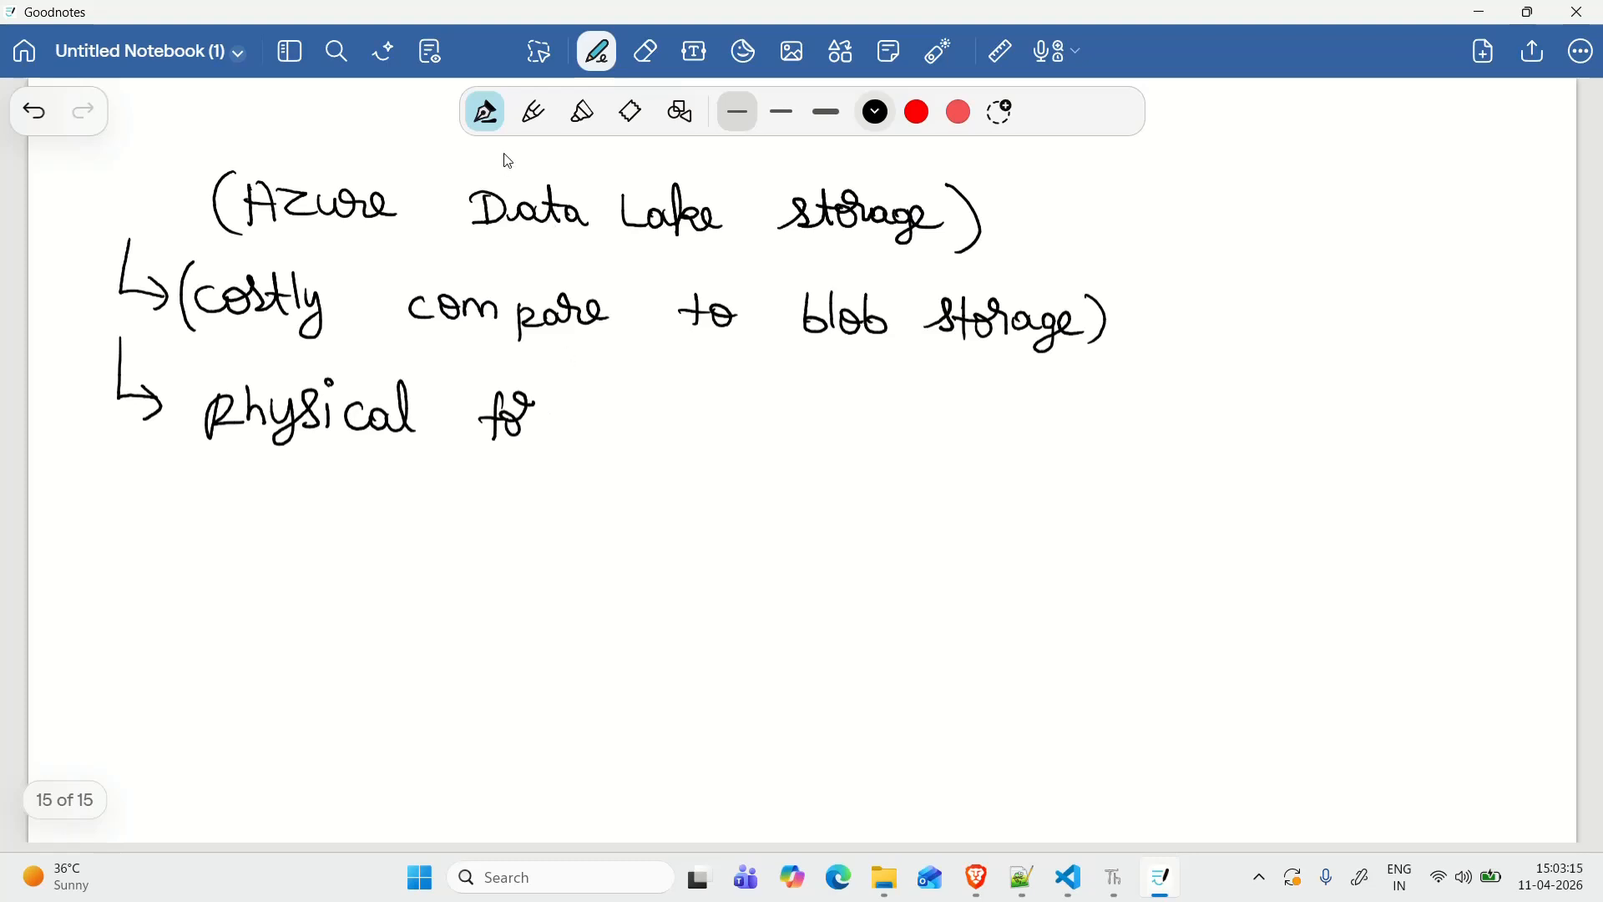
click(643, 62)
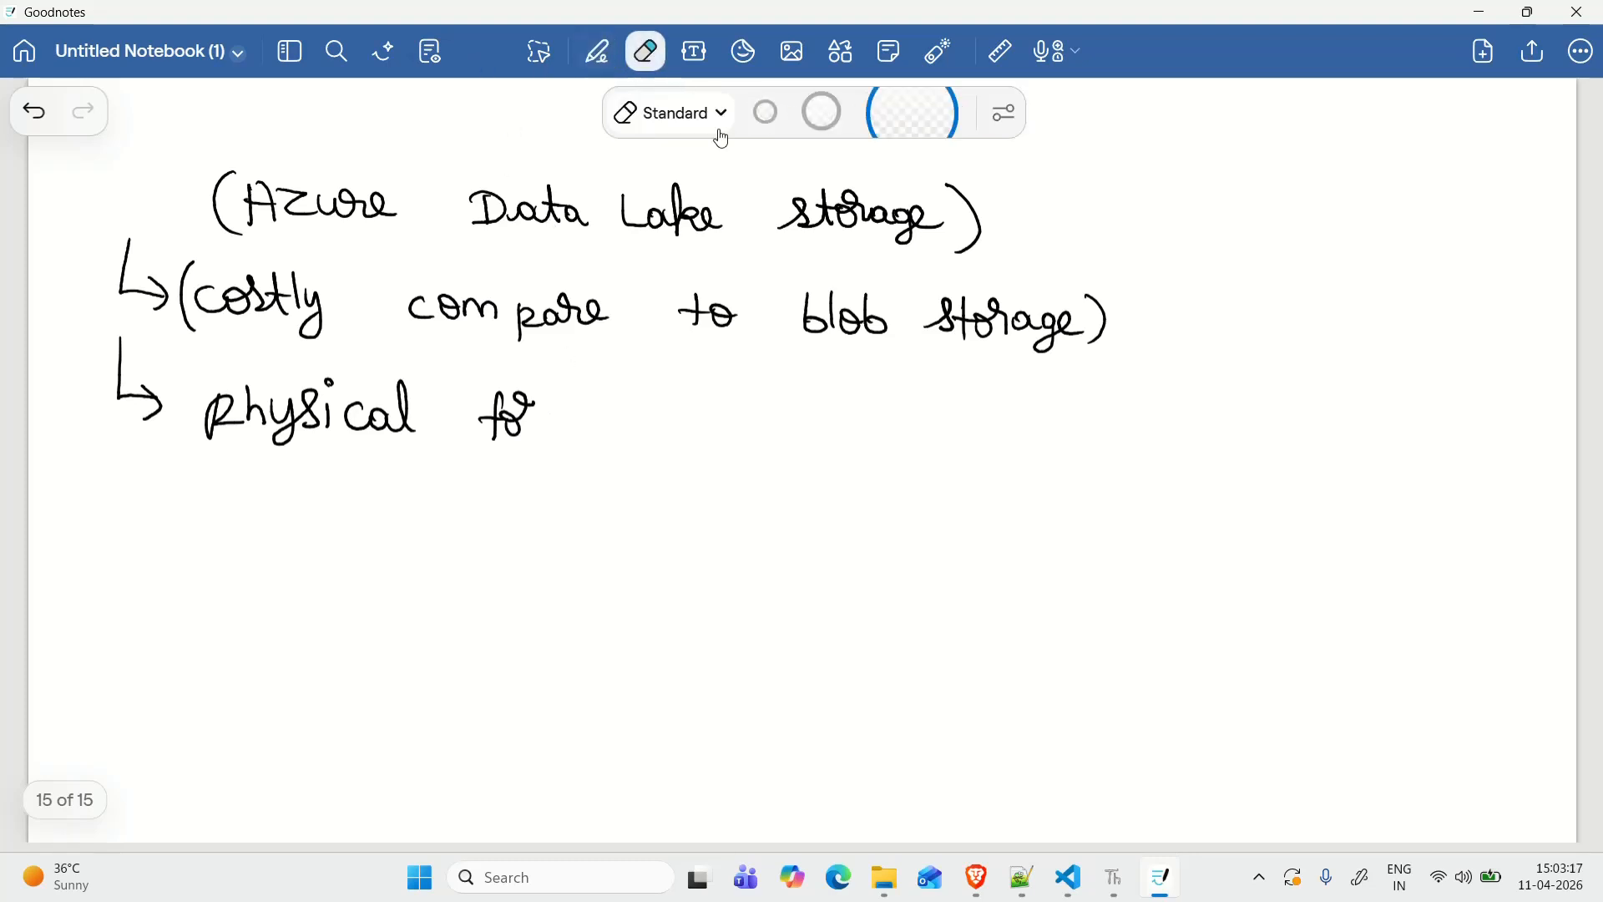
mouse_move(547, 415)
mouse_down()
mouse_move(493, 421)
mouse_move(523, 404)
mouse_move(529, 429)
mouse_move(566, 412)
mouse_move(571, 434)
mouse_move(610, 398)
mouse_move(637, 436)
mouse_move(890, 441)
mouse_move(917, 424)
mouse_move(915, 476)
mouse_up()
click(598, 51)
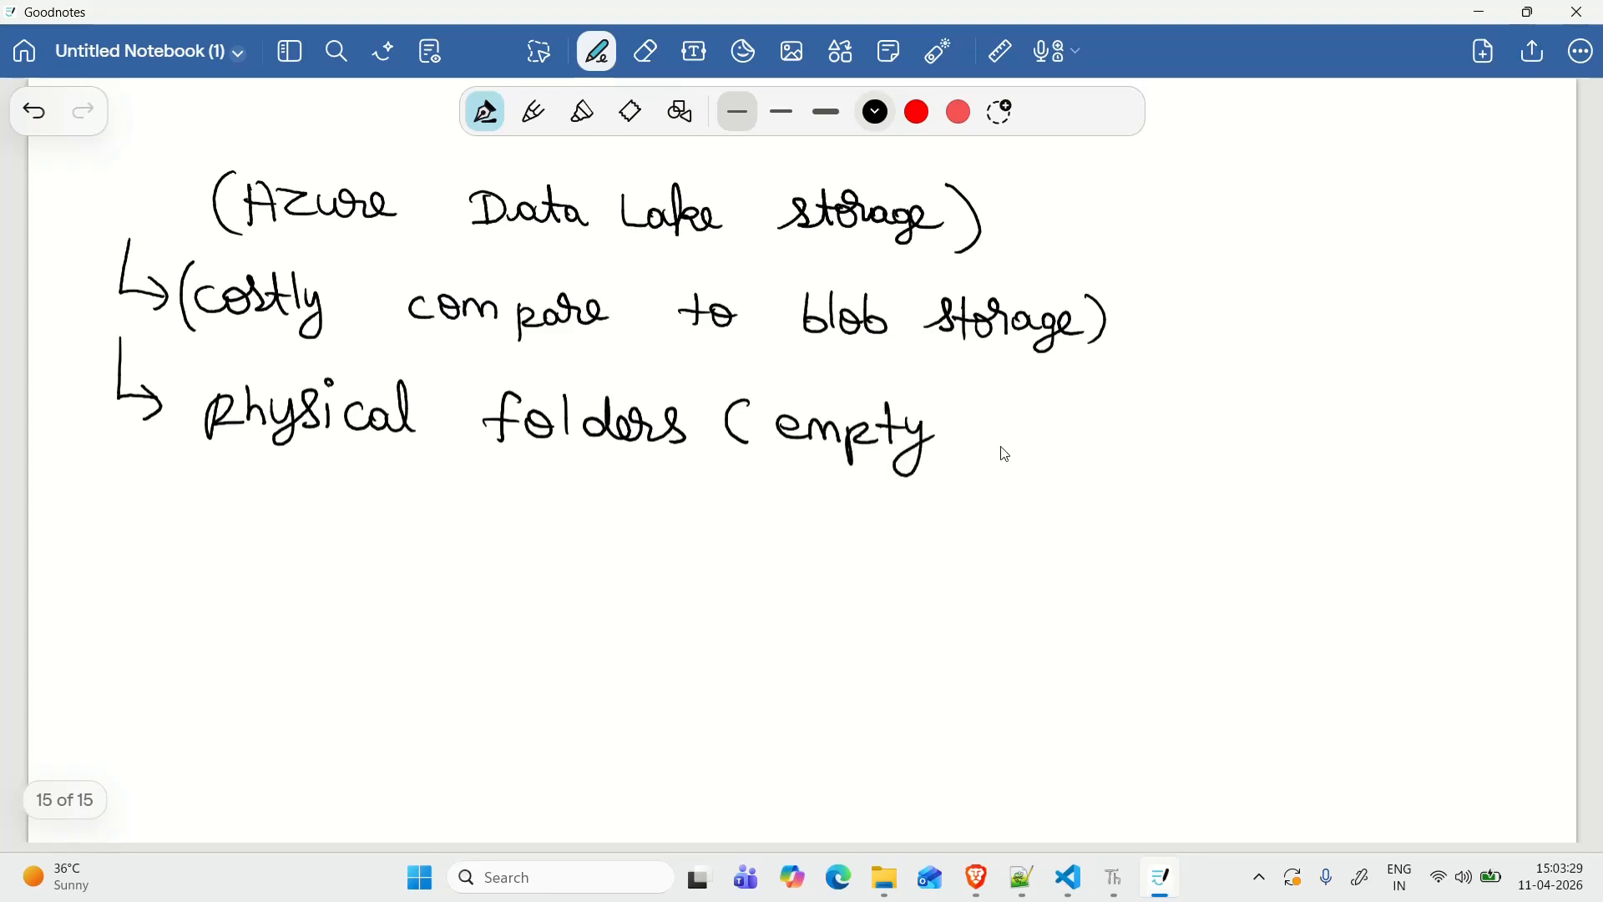
drag(1027, 415, 1002, 461)
mouse_move(990, 439)
mouse_down()
mouse_move(1065, 451)
mouse_move(1107, 411)
mouse_move(1158, 428)
mouse_move(1160, 455)
mouse_up()
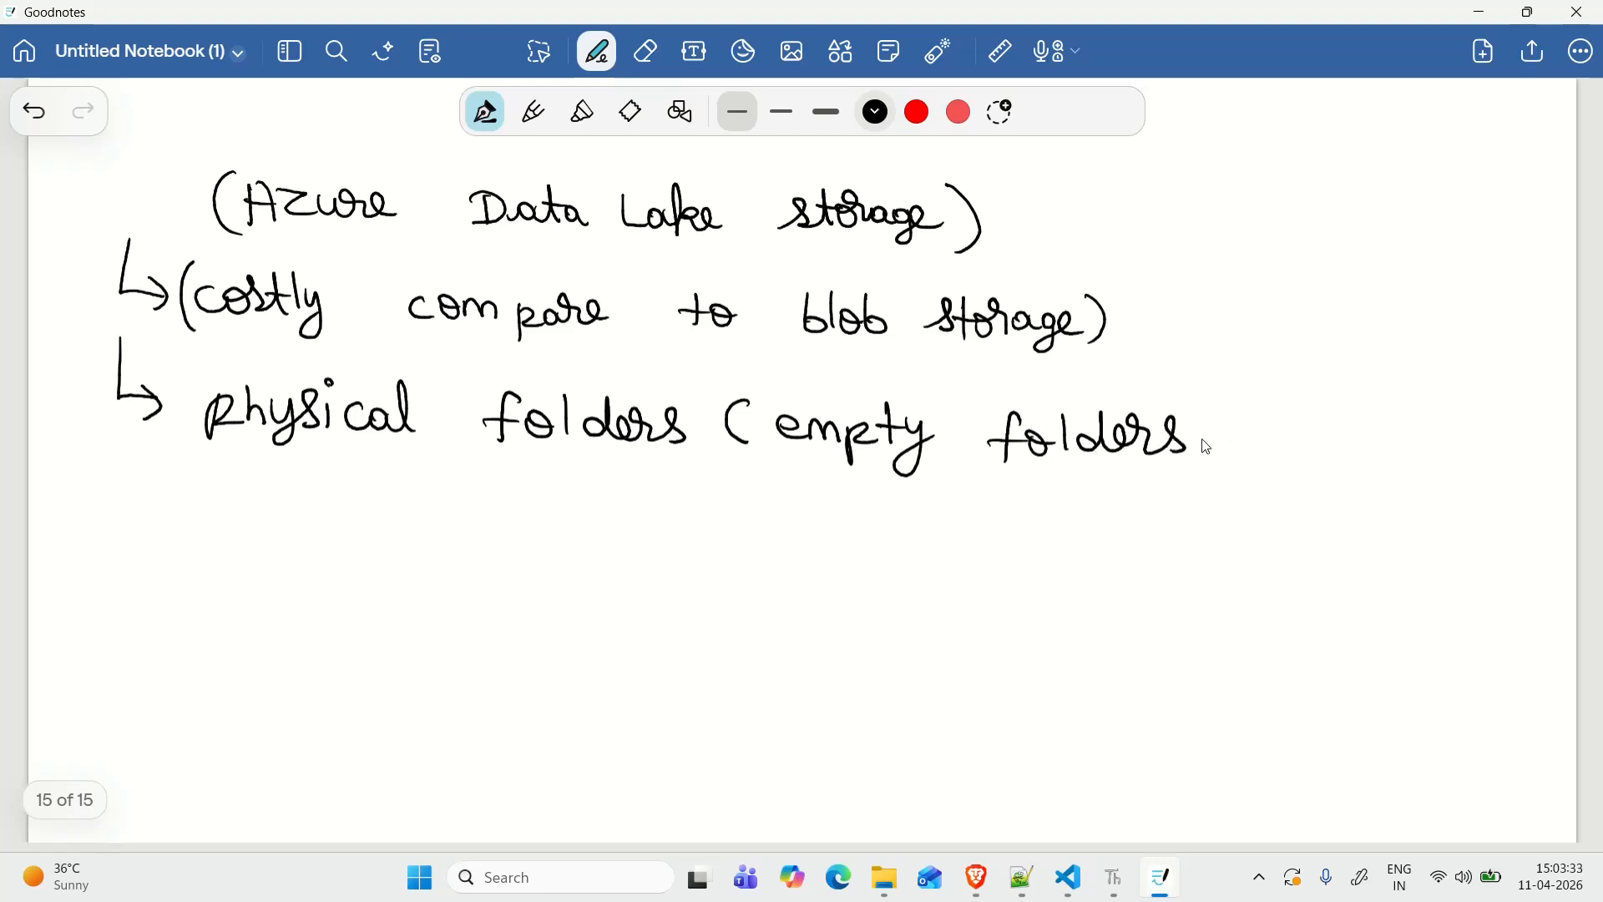
drag(1255, 436, 1248, 456)
mouse_move(1282, 441)
mouse_down()
mouse_move(1268, 457)
mouse_move(1411, 460)
mouse_up()
mouse_move(1441, 457)
mouse_down()
mouse_move(1452, 444)
mouse_move(1503, 459)
mouse_move(1514, 441)
mouse_move(1546, 464)
mouse_up()
drag(1554, 409, 1555, 468)
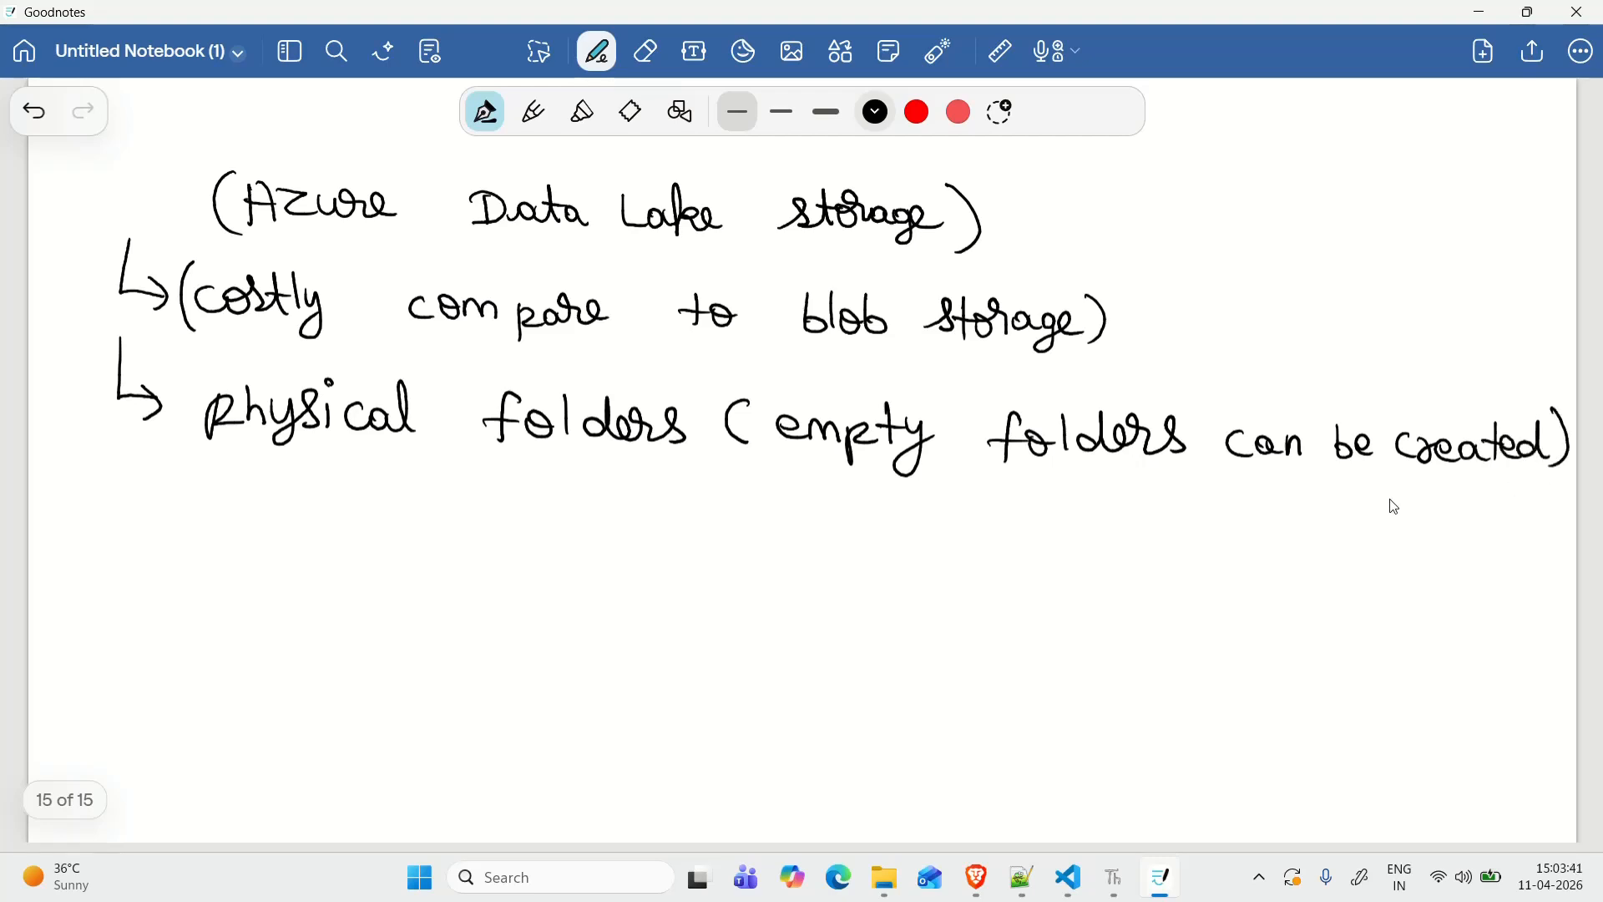
Step: Handwrite a third arrow bullet reading "External tables can be created", erasing and correcting the misspelled first word
mouse_move(121, 417)
mouse_down()
mouse_move(121, 451)
mouse_move(165, 496)
mouse_up()
mouse_move(203, 487)
mouse_down()
mouse_move(222, 519)
mouse_move(254, 493)
mouse_move(271, 493)
mouse_move(267, 522)
mouse_move(411, 511)
mouse_up()
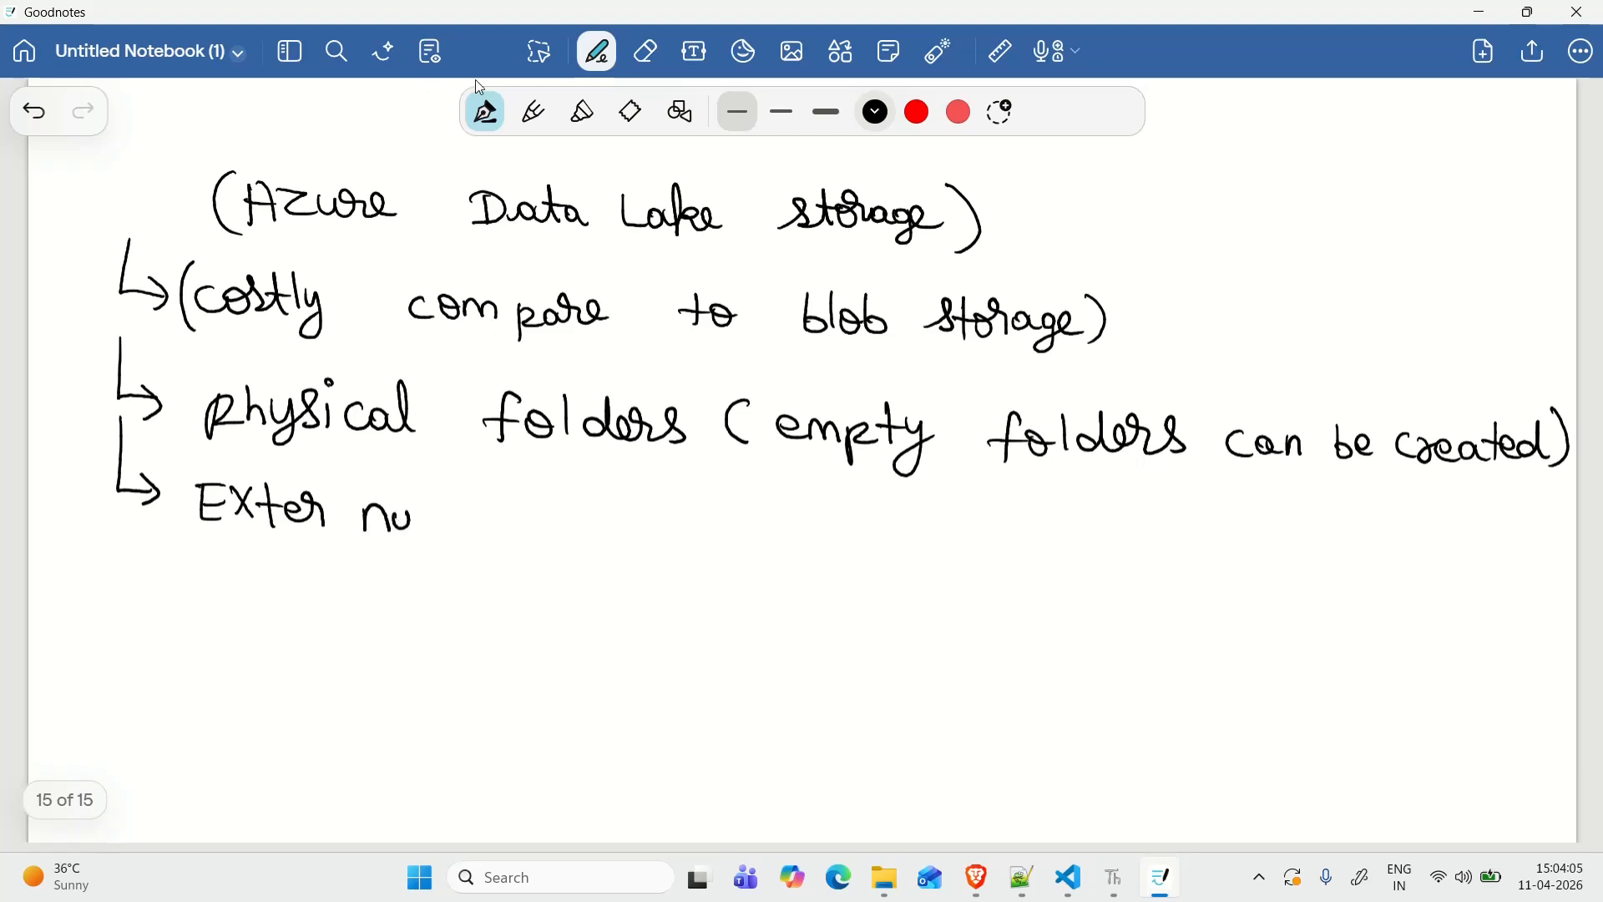
click(646, 55)
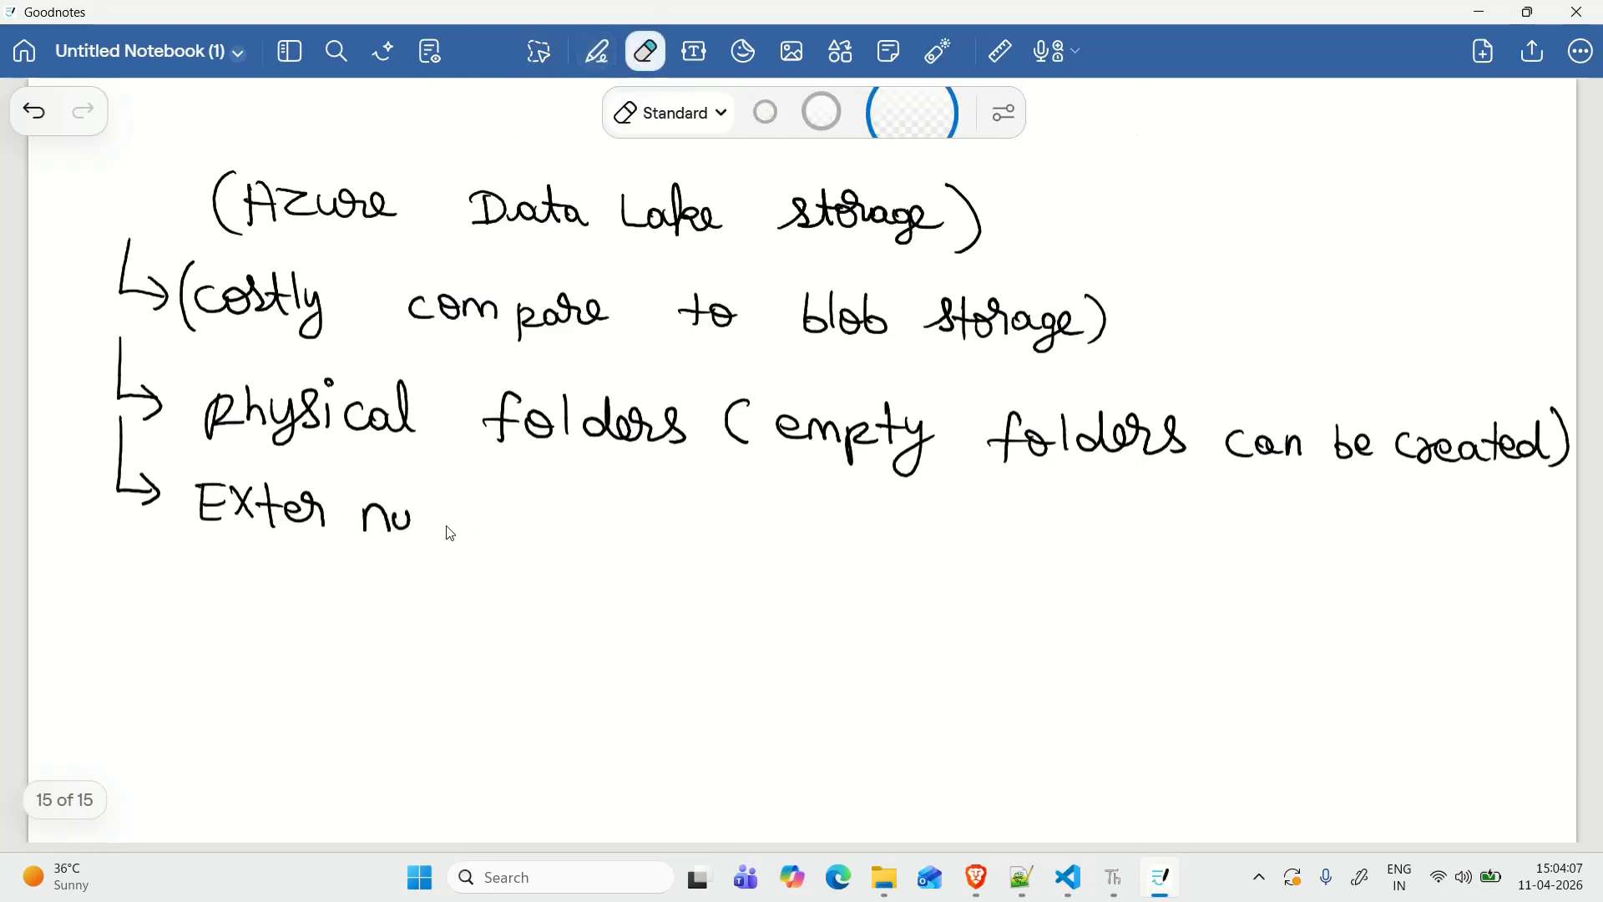
mouse_move(440, 538)
mouse_down()
mouse_move(422, 520)
mouse_move(335, 521)
mouse_move(363, 504)
mouse_move(389, 523)
mouse_up()
click(598, 52)
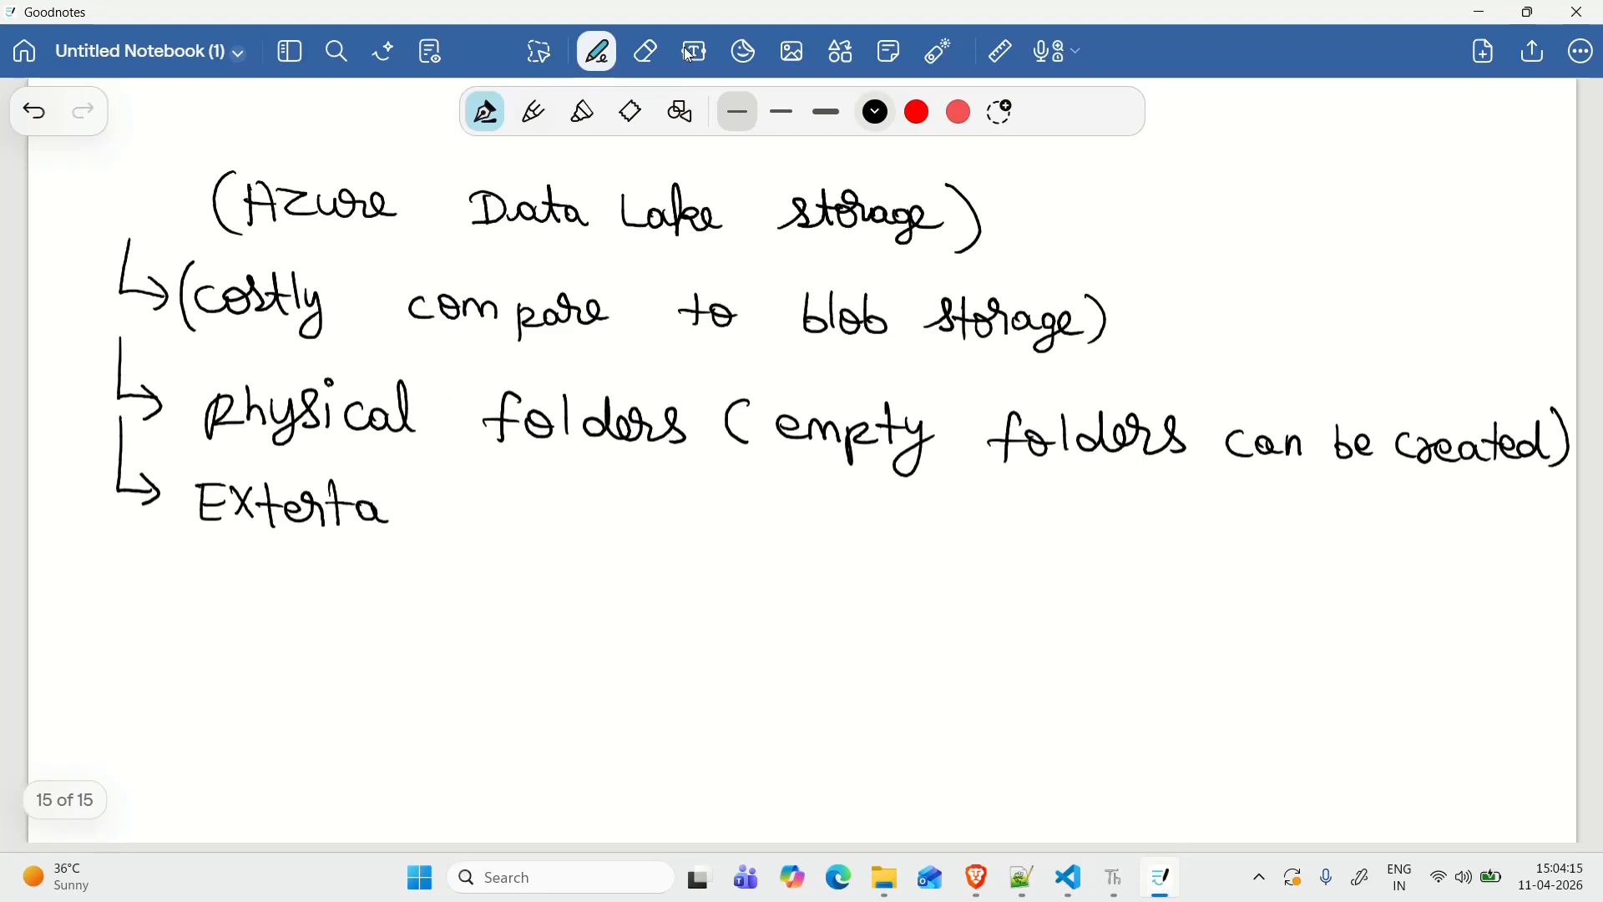
click(661, 58)
drag(394, 523, 324, 509)
click(598, 55)
mouse_move(315, 512)
mouse_down()
mouse_move(486, 534)
mouse_move(506, 511)
mouse_move(519, 532)
mouse_move(612, 539)
mouse_up()
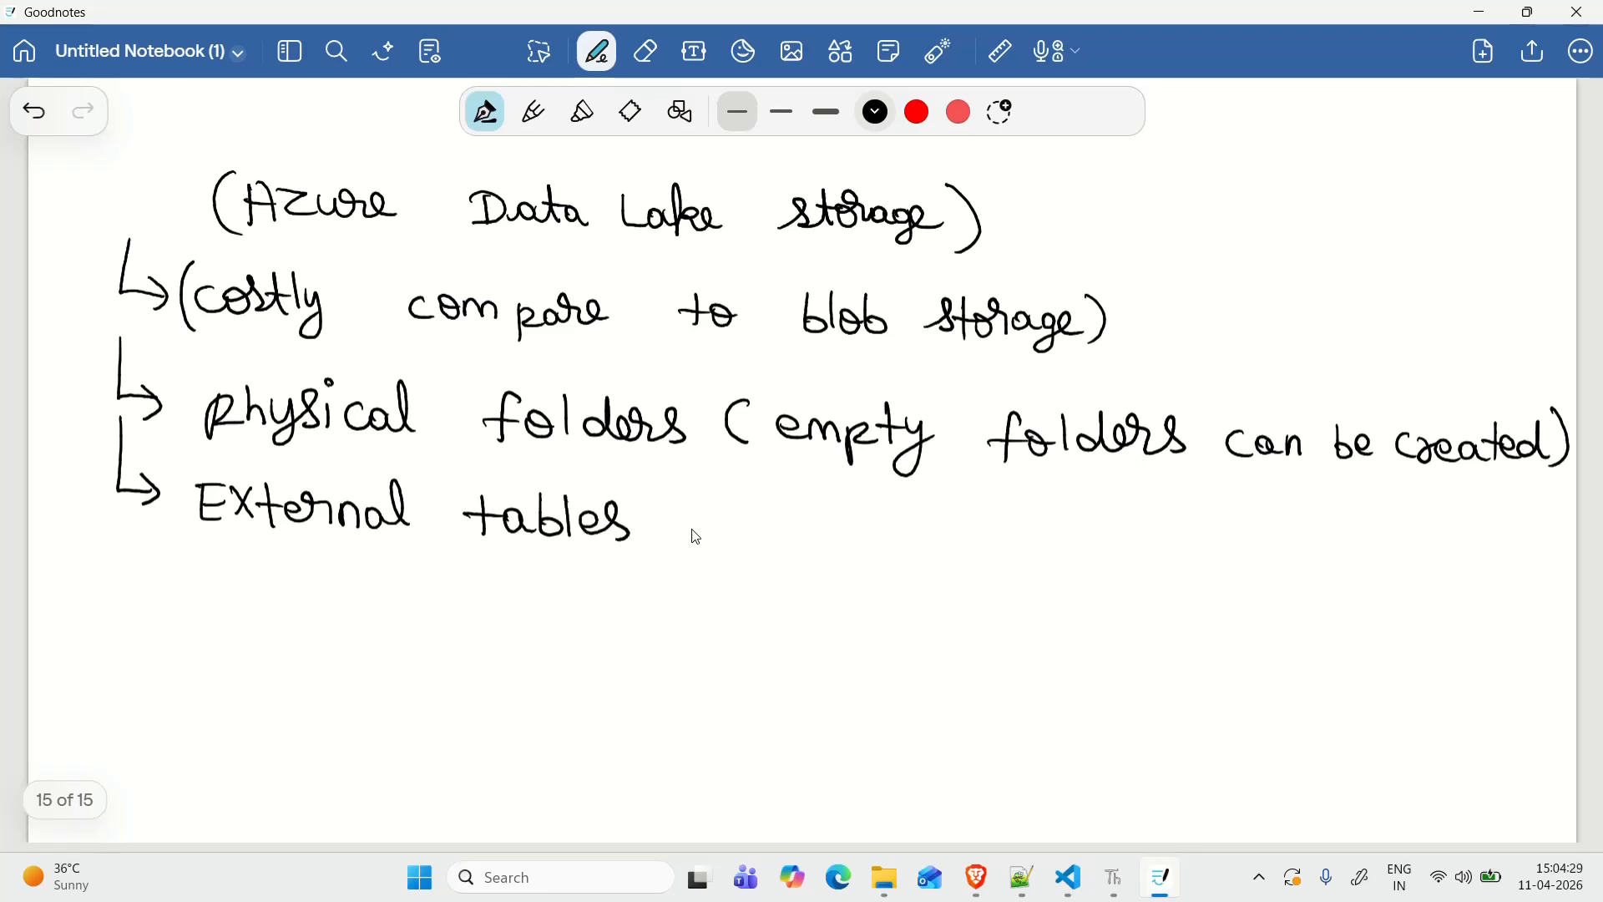
mouse_move(723, 516)
mouse_down()
mouse_move(703, 539)
mouse_move(892, 543)
mouse_up()
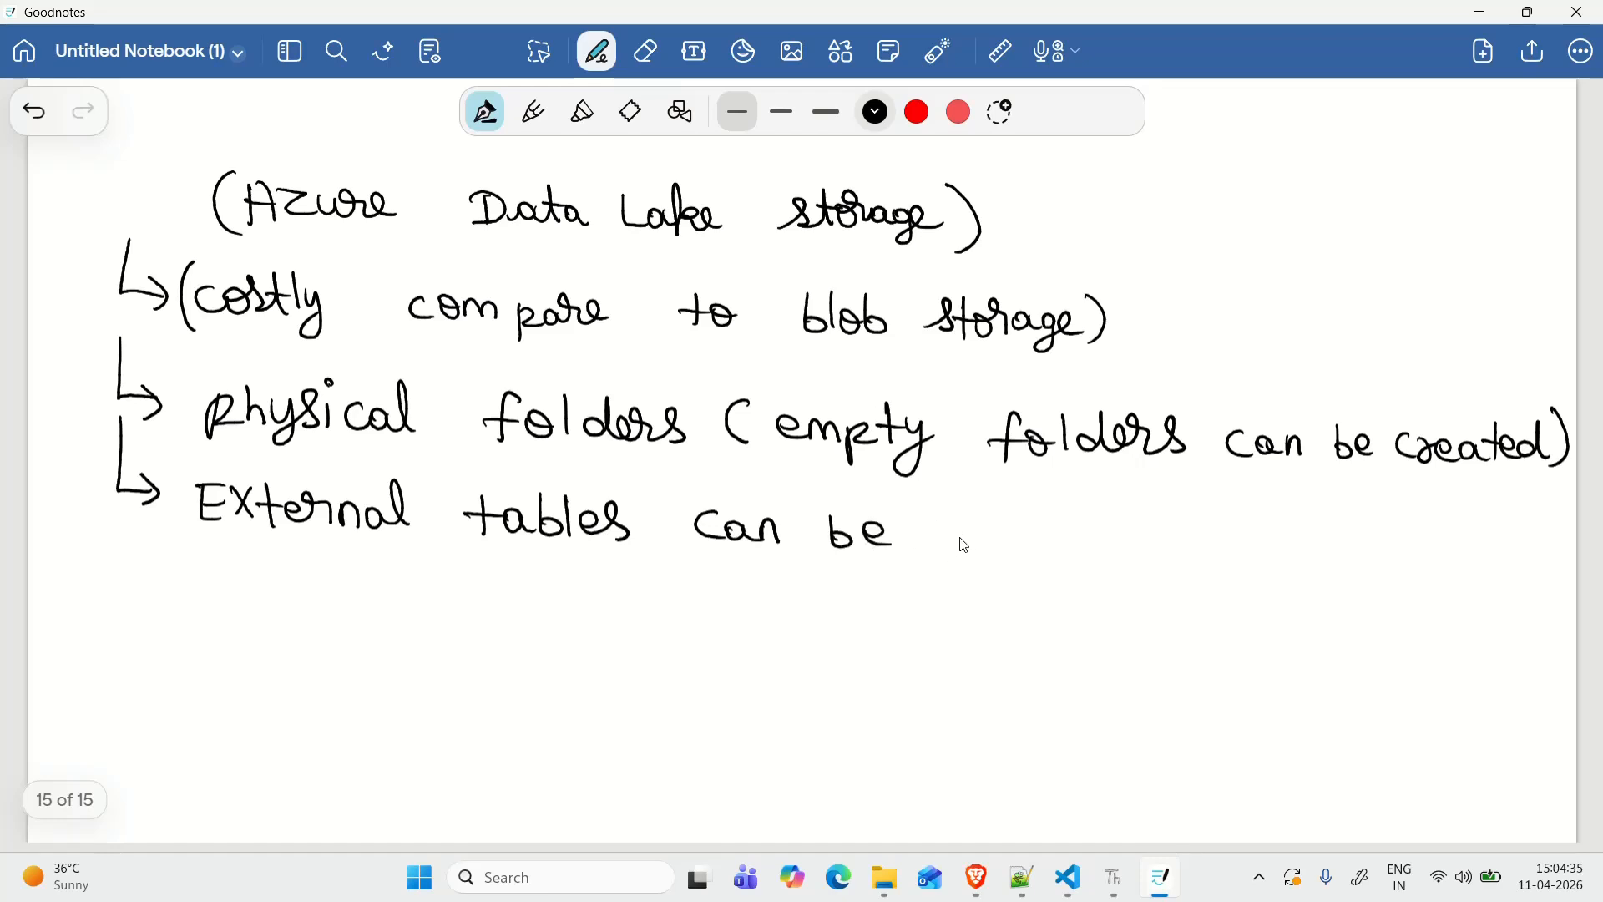
mouse_move(989, 535)
mouse_down()
mouse_move(959, 545)
mouse_move(973, 553)
mouse_up()
mouse_move(990, 539)
mouse_down()
mouse_move(1101, 558)
mouse_move(1123, 542)
mouse_move(1163, 561)
mouse_up()
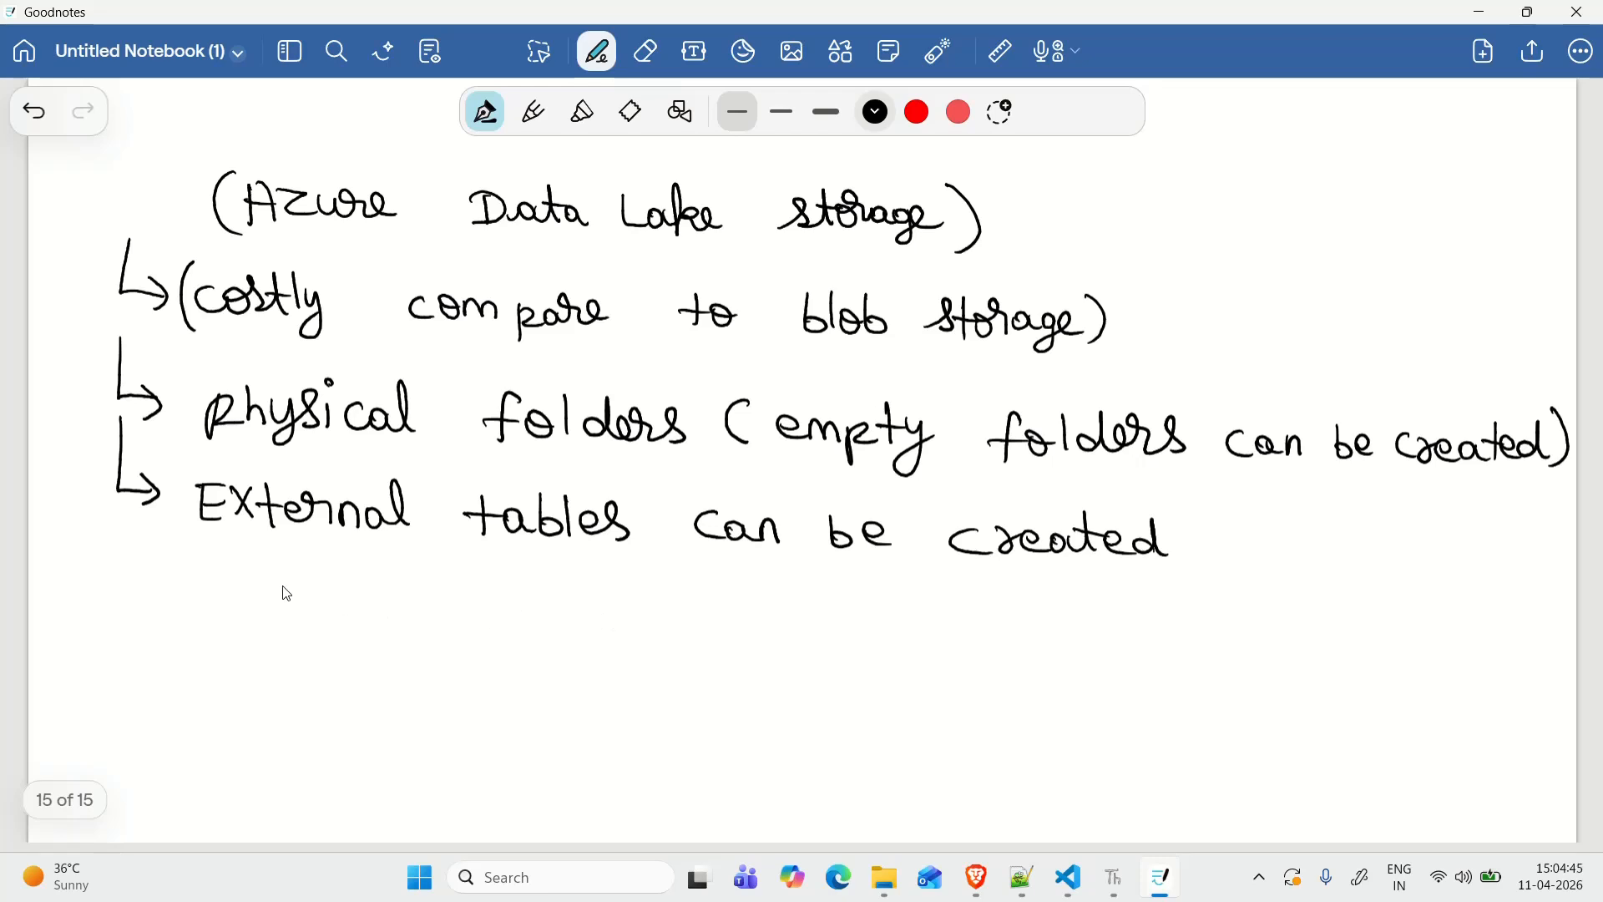
Step: Handwrite a fourth arrow bullet reading "folder can be rename After created" below the external tables line
mouse_move(121, 496)
mouse_down()
mouse_move(117, 572)
mouse_move(159, 568)
mouse_move(141, 585)
mouse_up()
mouse_move(198, 576)
mouse_down()
mouse_move(185, 618)
mouse_move(196, 594)
mouse_up()
drag(212, 582, 237, 608)
mouse_move(250, 599)
mouse_down()
mouse_move(292, 618)
mouse_move(322, 595)
mouse_up()
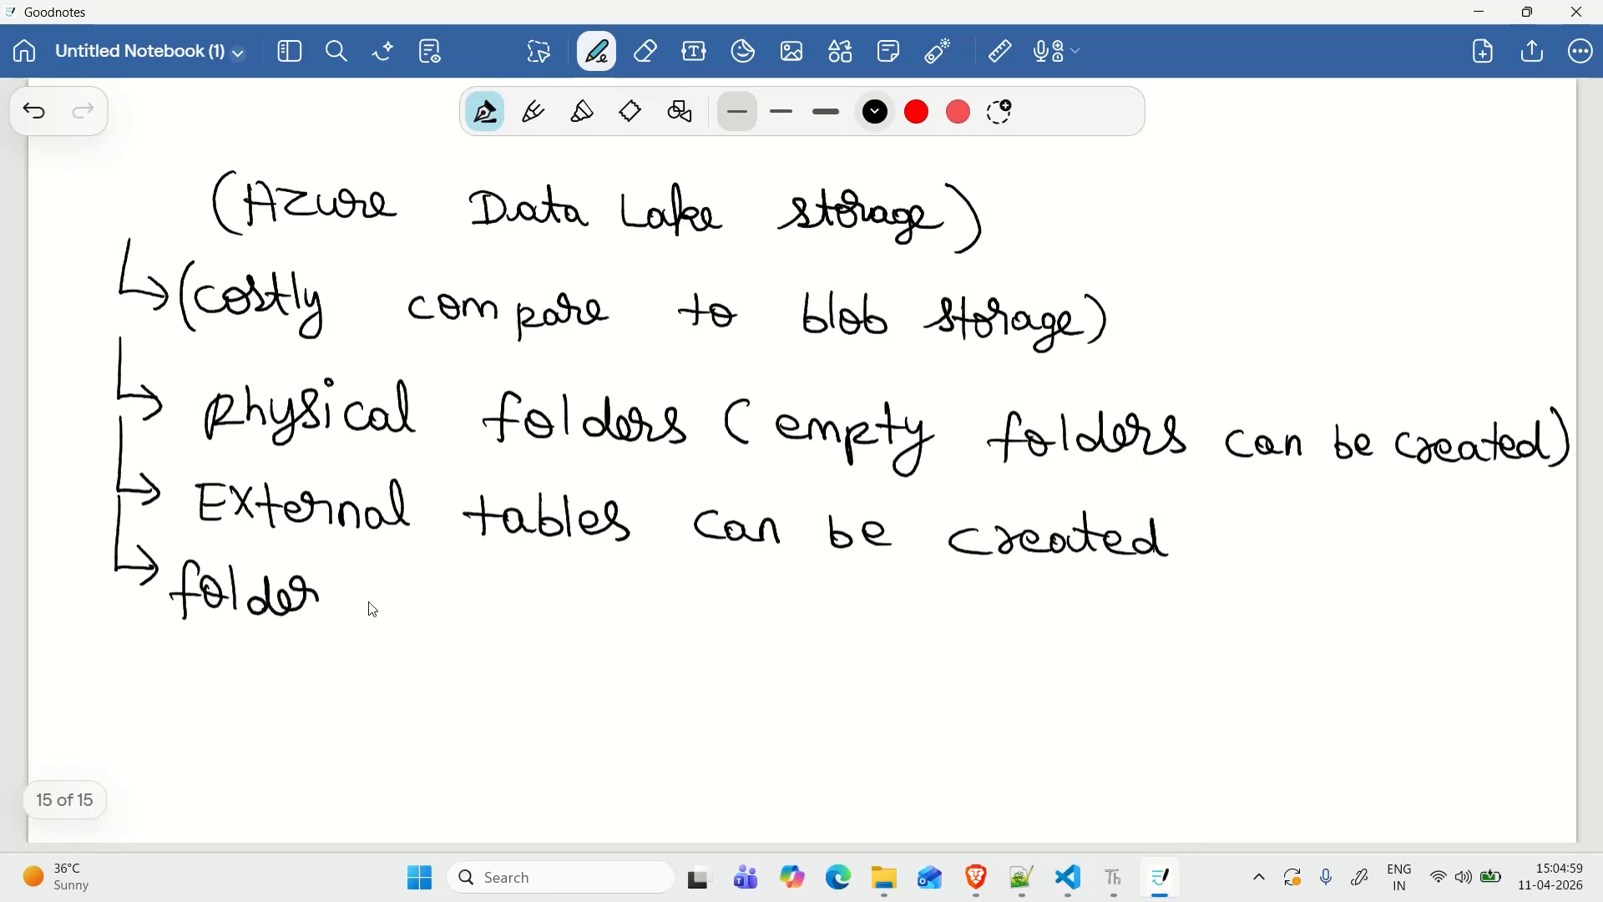
mouse_move(426, 596)
mouse_down()
mouse_move(428, 622)
mouse_move(477, 622)
mouse_up()
mouse_move(558, 586)
mouse_down()
mouse_move(558, 623)
mouse_move(585, 614)
mouse_up()
mouse_move(585, 608)
mouse_down()
mouse_move(981, 628)
mouse_move(978, 610)
mouse_up()
click(783, 622)
drag(1002, 593, 998, 668)
drag(1023, 604, 1021, 643)
drag(1007, 626, 1328, 636)
drag(1345, 633, 1363, 643)
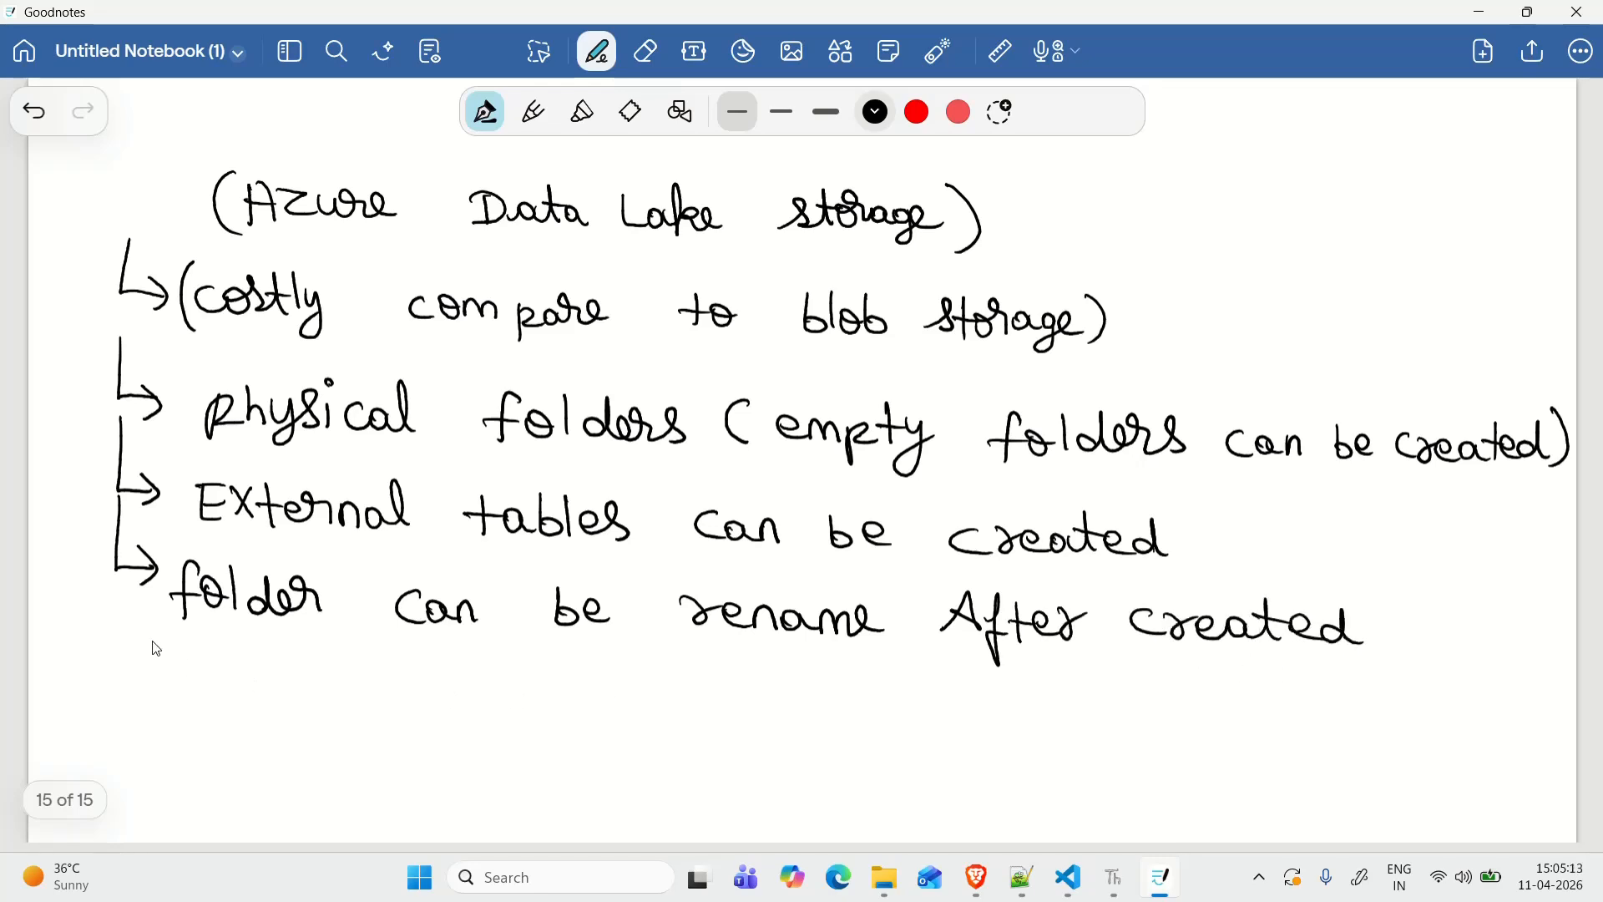
Step: Handwrite a fifth arrow bullet reading "(SFTP) can be create in (ADLS)" below the folder rename line
mouse_move(121, 612)
mouse_down()
mouse_move(121, 680)
mouse_move(150, 683)
mouse_up()
drag(152, 661, 155, 696)
mouse_move(247, 677)
mouse_down()
mouse_move(233, 715)
mouse_move(210, 687)
mouse_move(188, 707)
mouse_move(252, 685)
mouse_move(276, 714)
mouse_move(292, 672)
mouse_move(301, 725)
mouse_up()
drag(299, 676, 339, 727)
drag(201, 644, 195, 723)
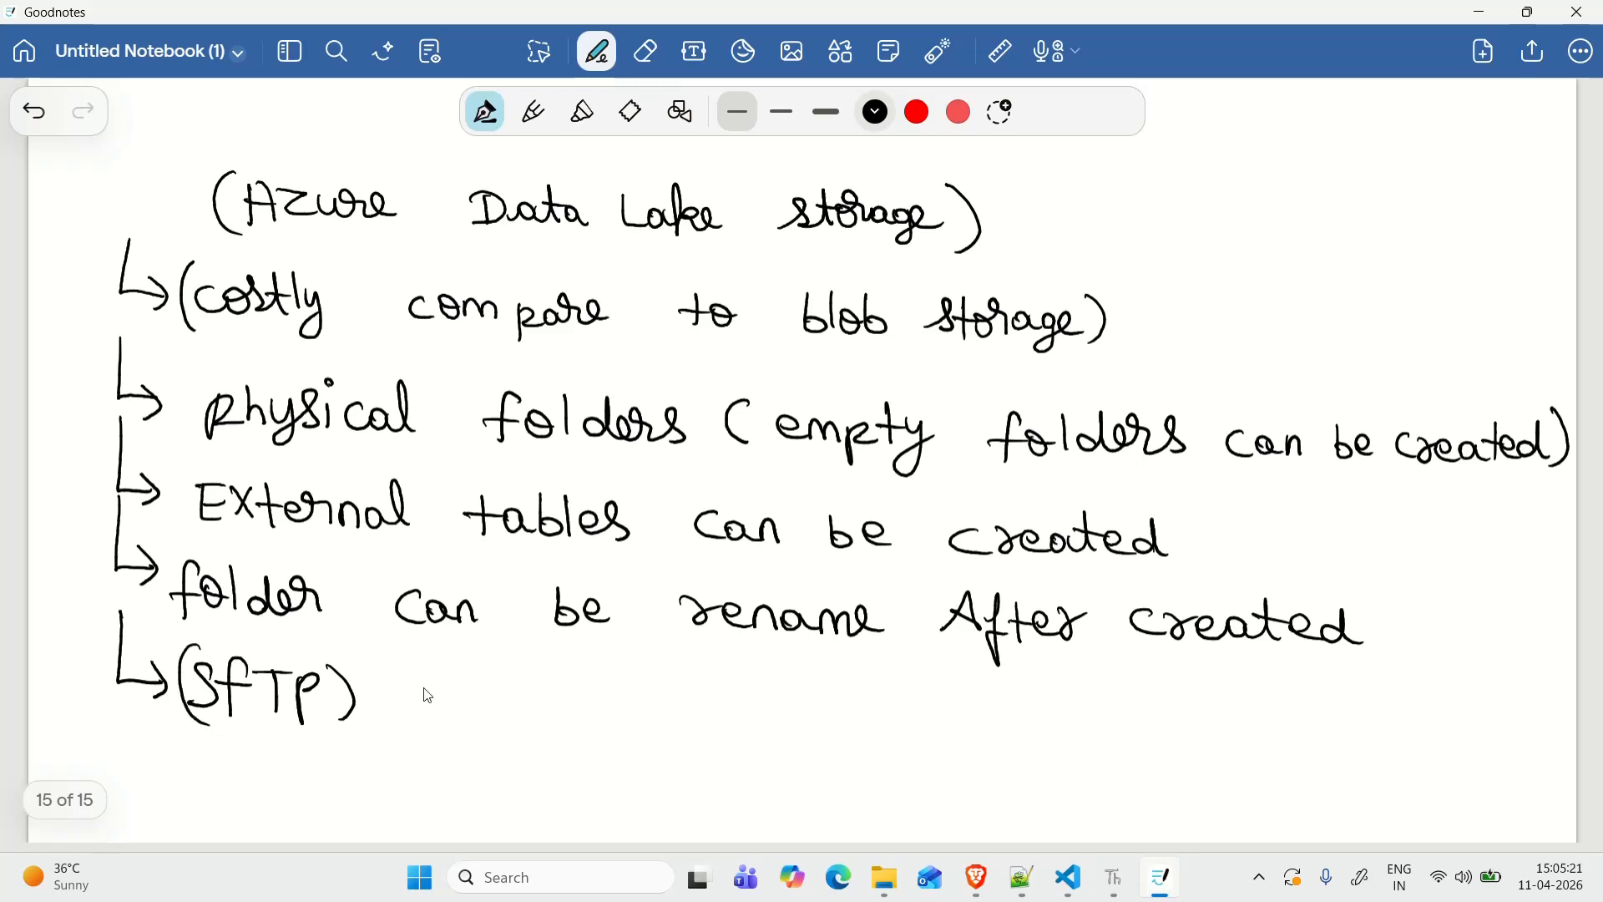
mouse_move(430, 683)
mouse_down()
mouse_move(426, 708)
mouse_move(506, 714)
mouse_up()
mouse_move(593, 683)
mouse_down()
mouse_move(617, 720)
mouse_move(735, 708)
mouse_move(755, 728)
mouse_up()
mouse_move(762, 712)
mouse_down()
mouse_move(850, 735)
mouse_move(884, 724)
mouse_move(880, 713)
mouse_move(969, 742)
mouse_move(1117, 745)
mouse_up()
click(969, 700)
drag(1099, 733, 1135, 741)
mouse_move(1134, 712)
mouse_down()
mouse_move(1137, 742)
mouse_move(1178, 724)
mouse_move(1207, 745)
mouse_up()
drag(1236, 716, 1212, 756)
drag(1252, 699, 1249, 751)
drag(1117, 690, 1131, 772)
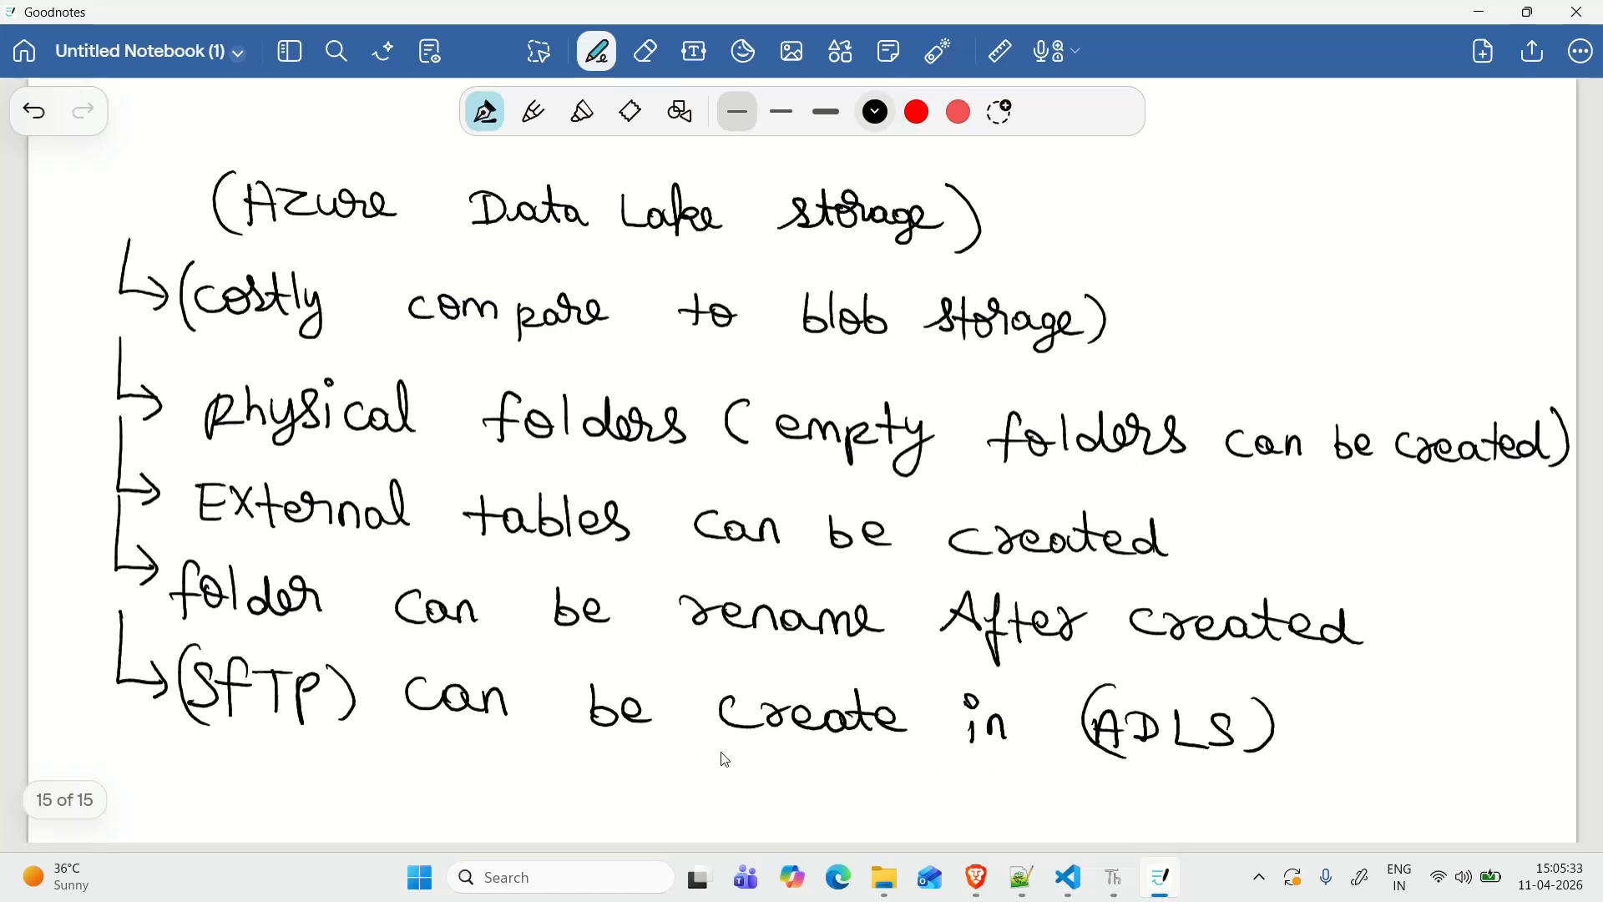
Step: Underline "create" in the SFTP bullet and draw an arrow from it to a boxed note reading "Host"
drag(718, 740, 876, 748)
mouse_move(785, 743)
mouse_down()
mouse_move(778, 756)
mouse_move(845, 800)
mouse_move(867, 800)
mouse_move(867, 780)
mouse_up()
drag(874, 781, 922, 800)
mouse_move(910, 782)
mouse_down()
mouse_move(939, 779)
mouse_move(830, 754)
mouse_move(845, 816)
mouse_move(952, 814)
mouse_move(954, 758)
mouse_up()
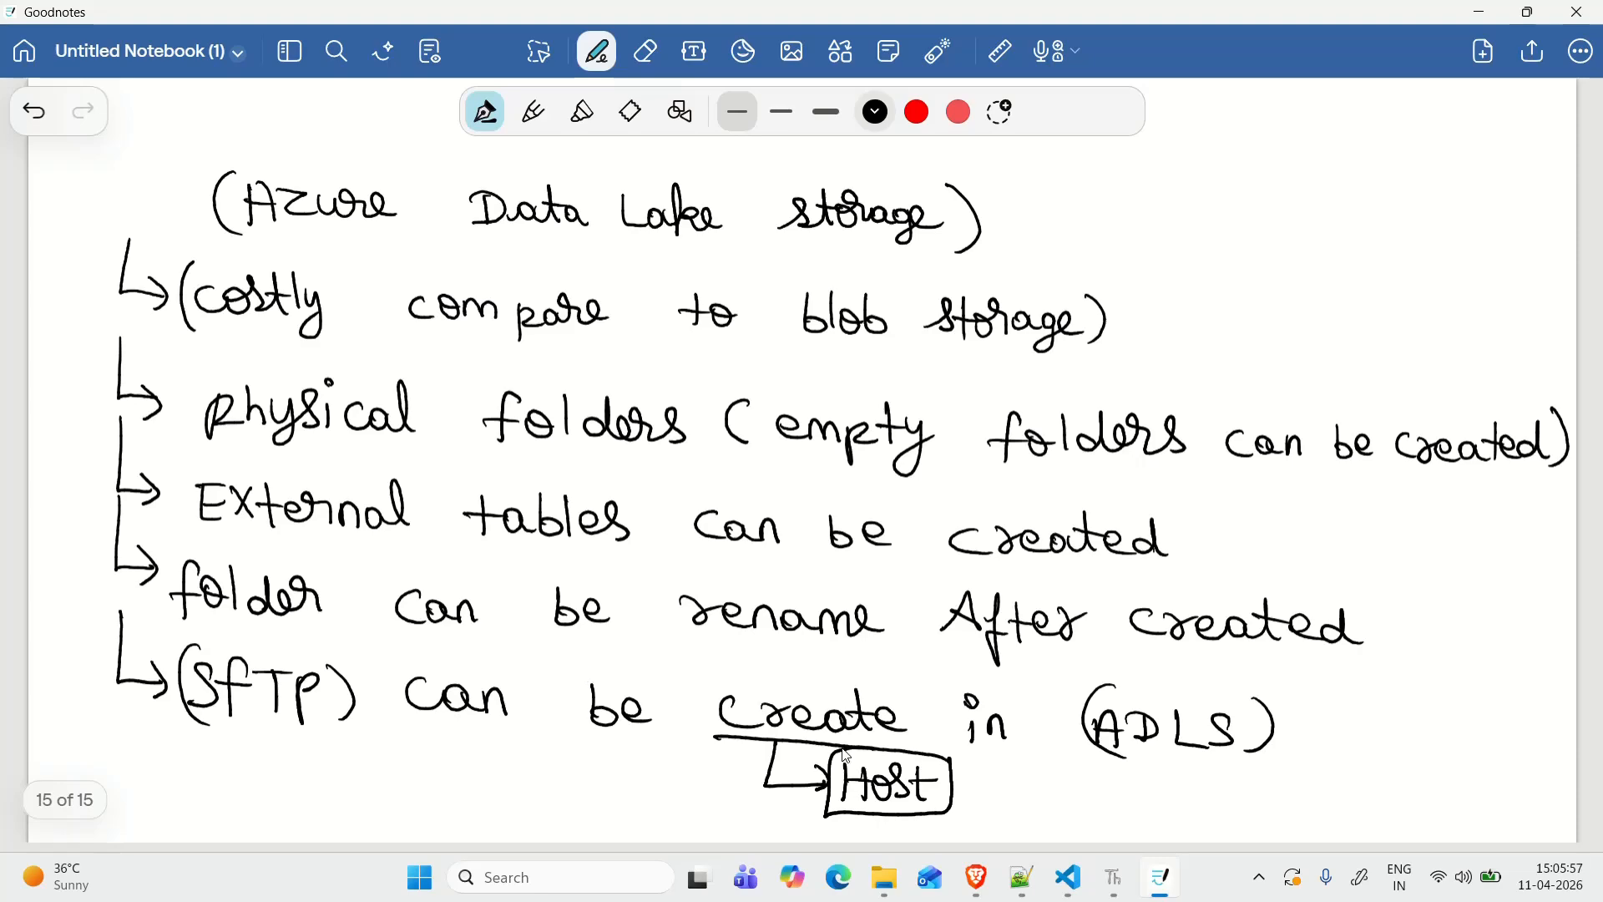
Step: Switch to the Azure portal in Brave, open the MY-FIRST-RG resource group and collapse the resource group list
mouse_move(977, 877)
click(1068, 779)
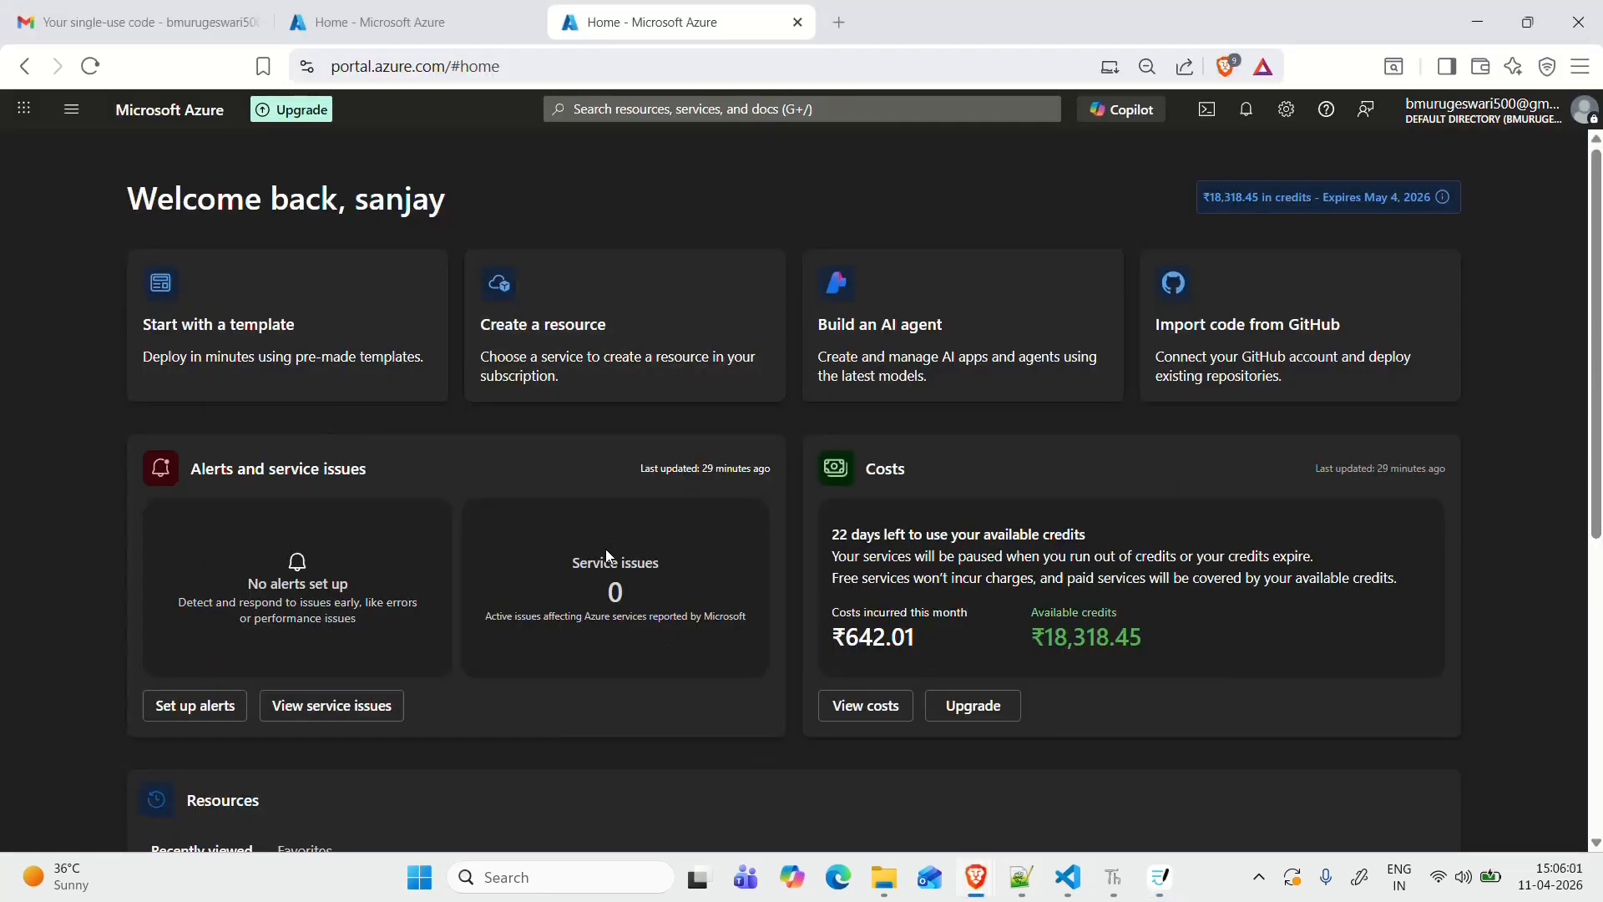
click(717, 117)
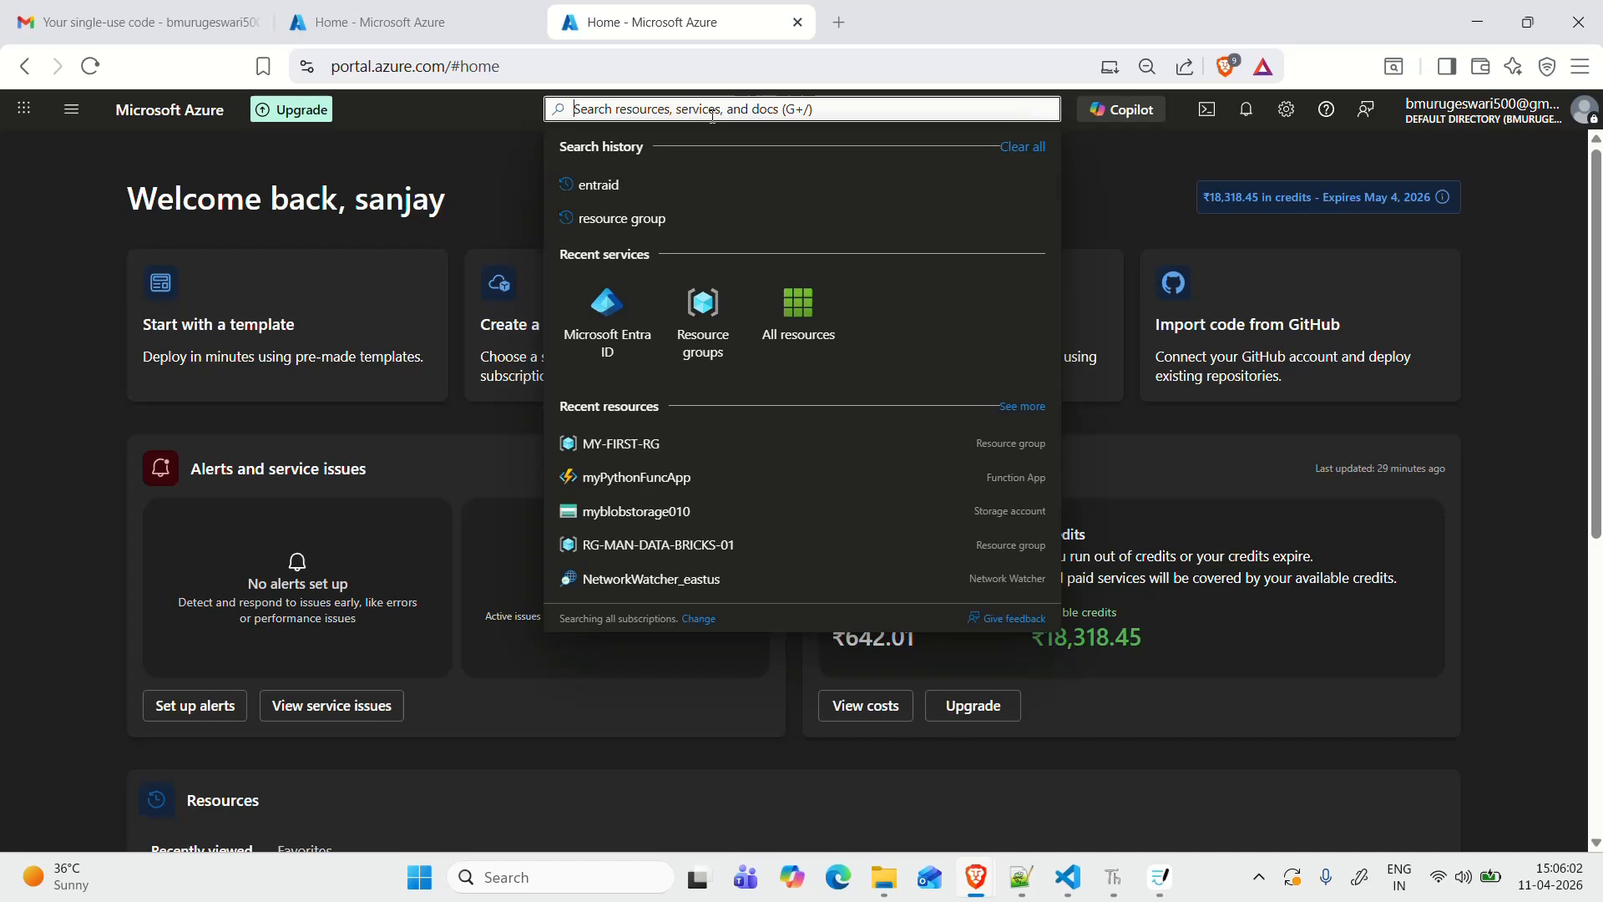
click(704, 321)
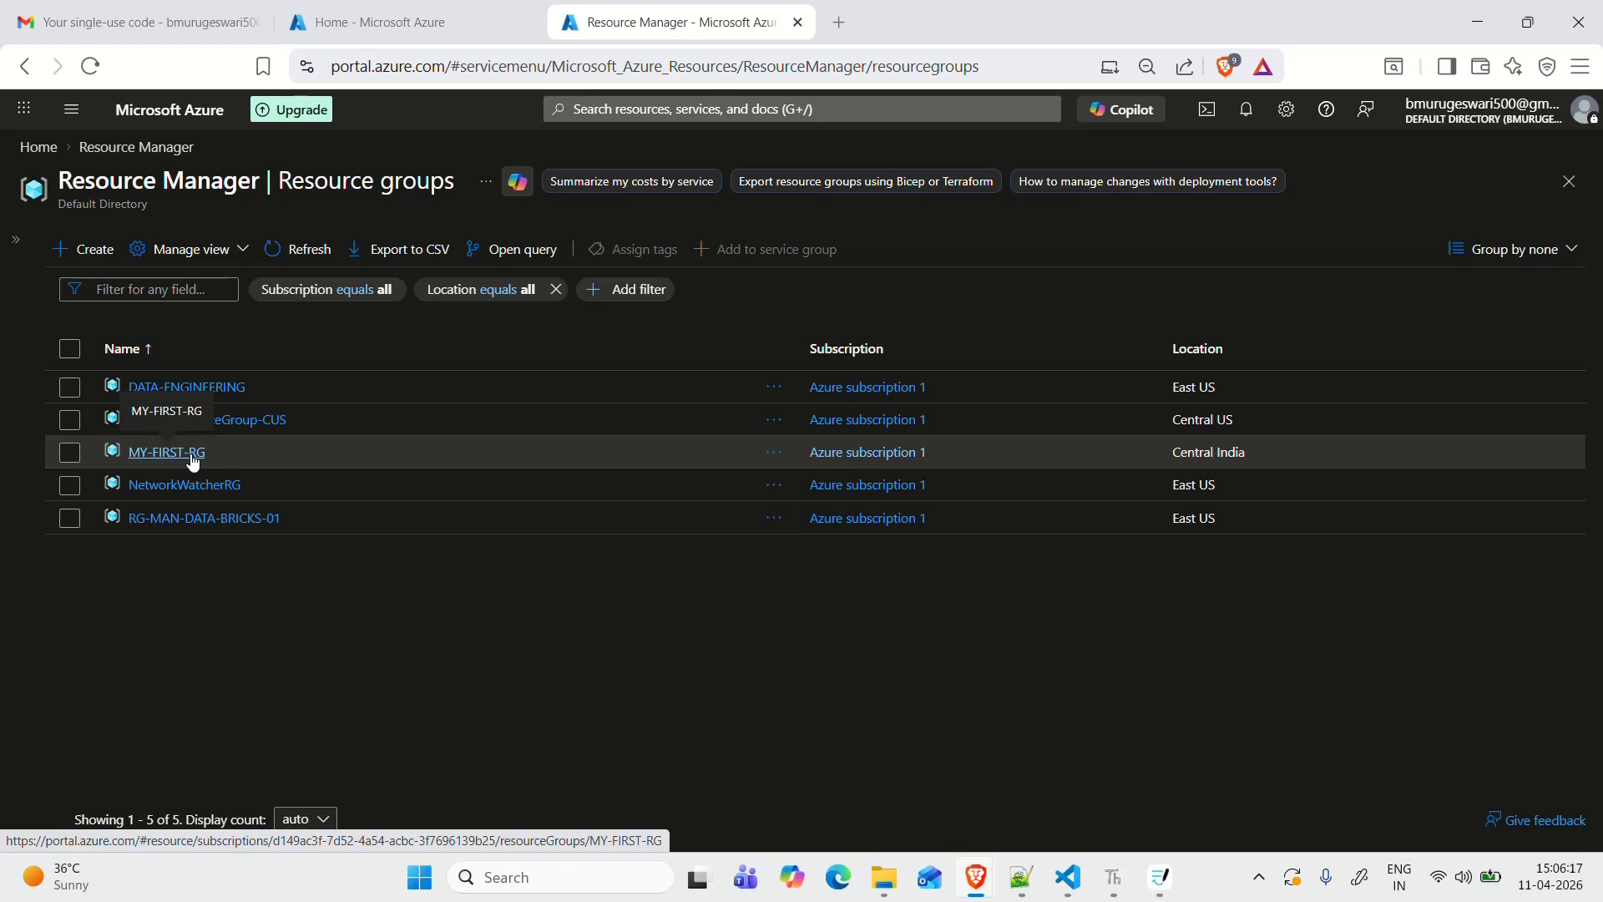
click(192, 455)
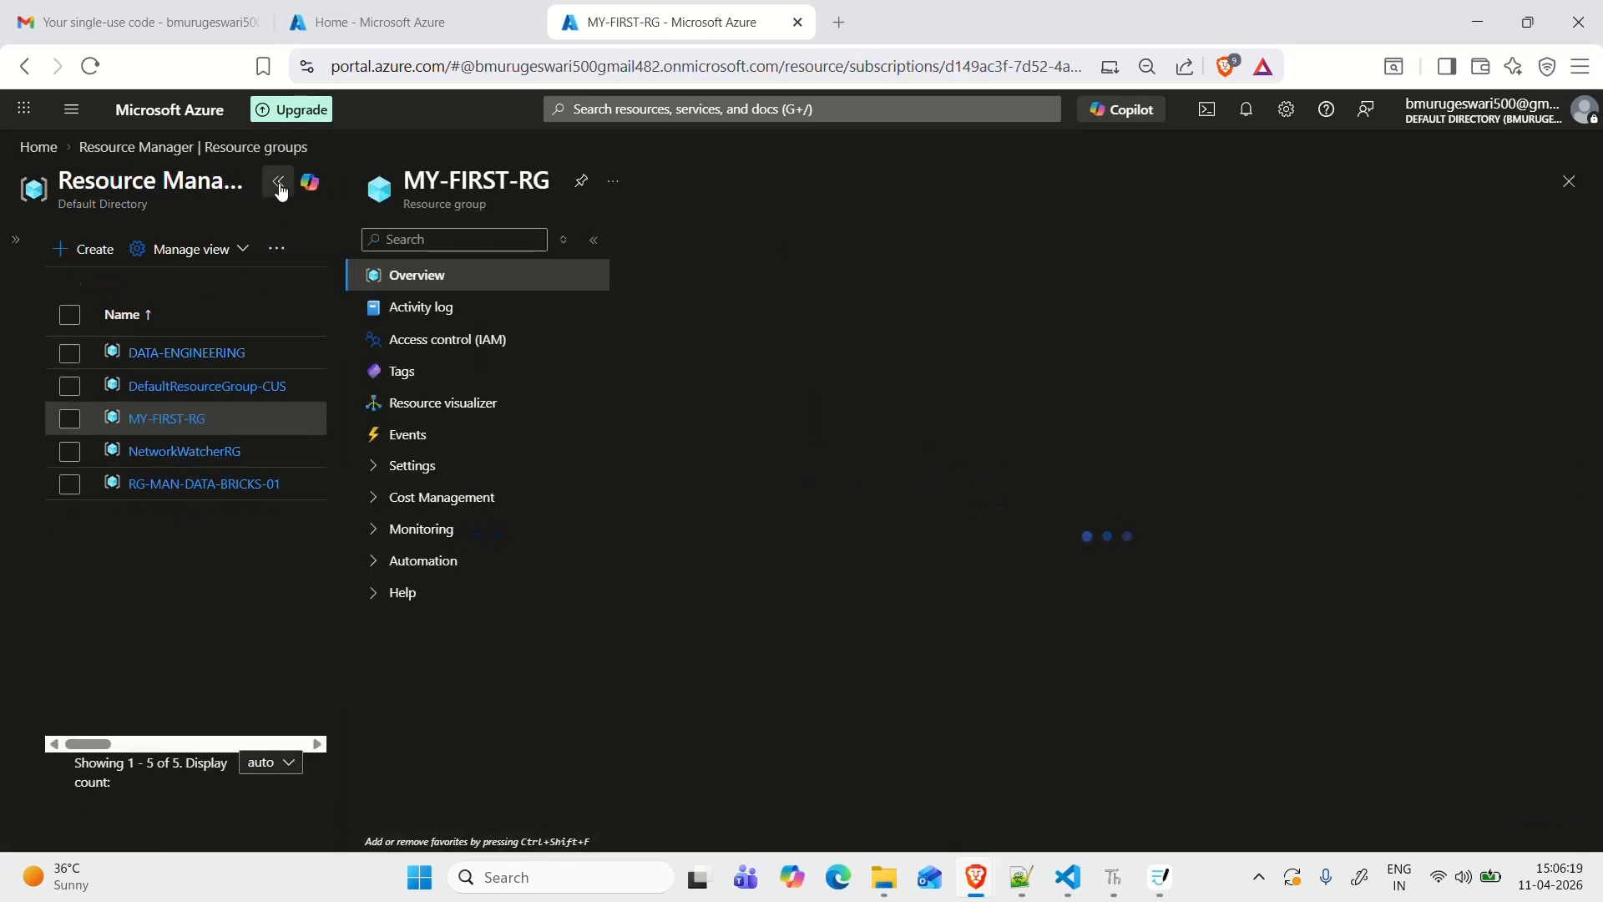
click(278, 182)
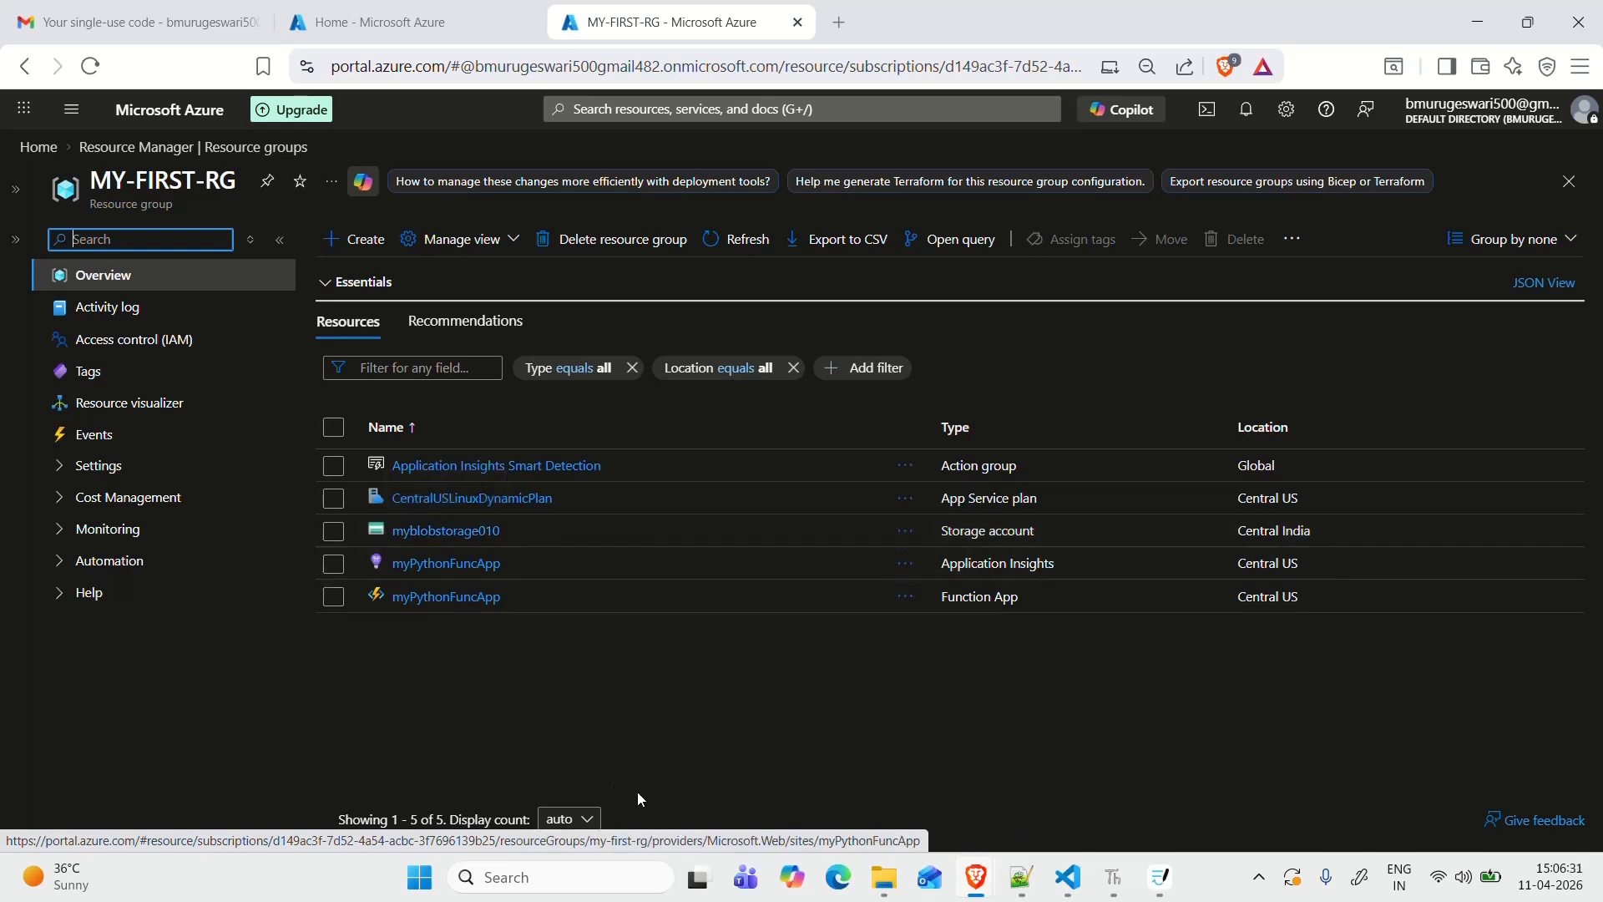
Step: Start adding a resource to MY-FIRST-RG and search the Marketplace for "adls"
key(ctrl+plus)
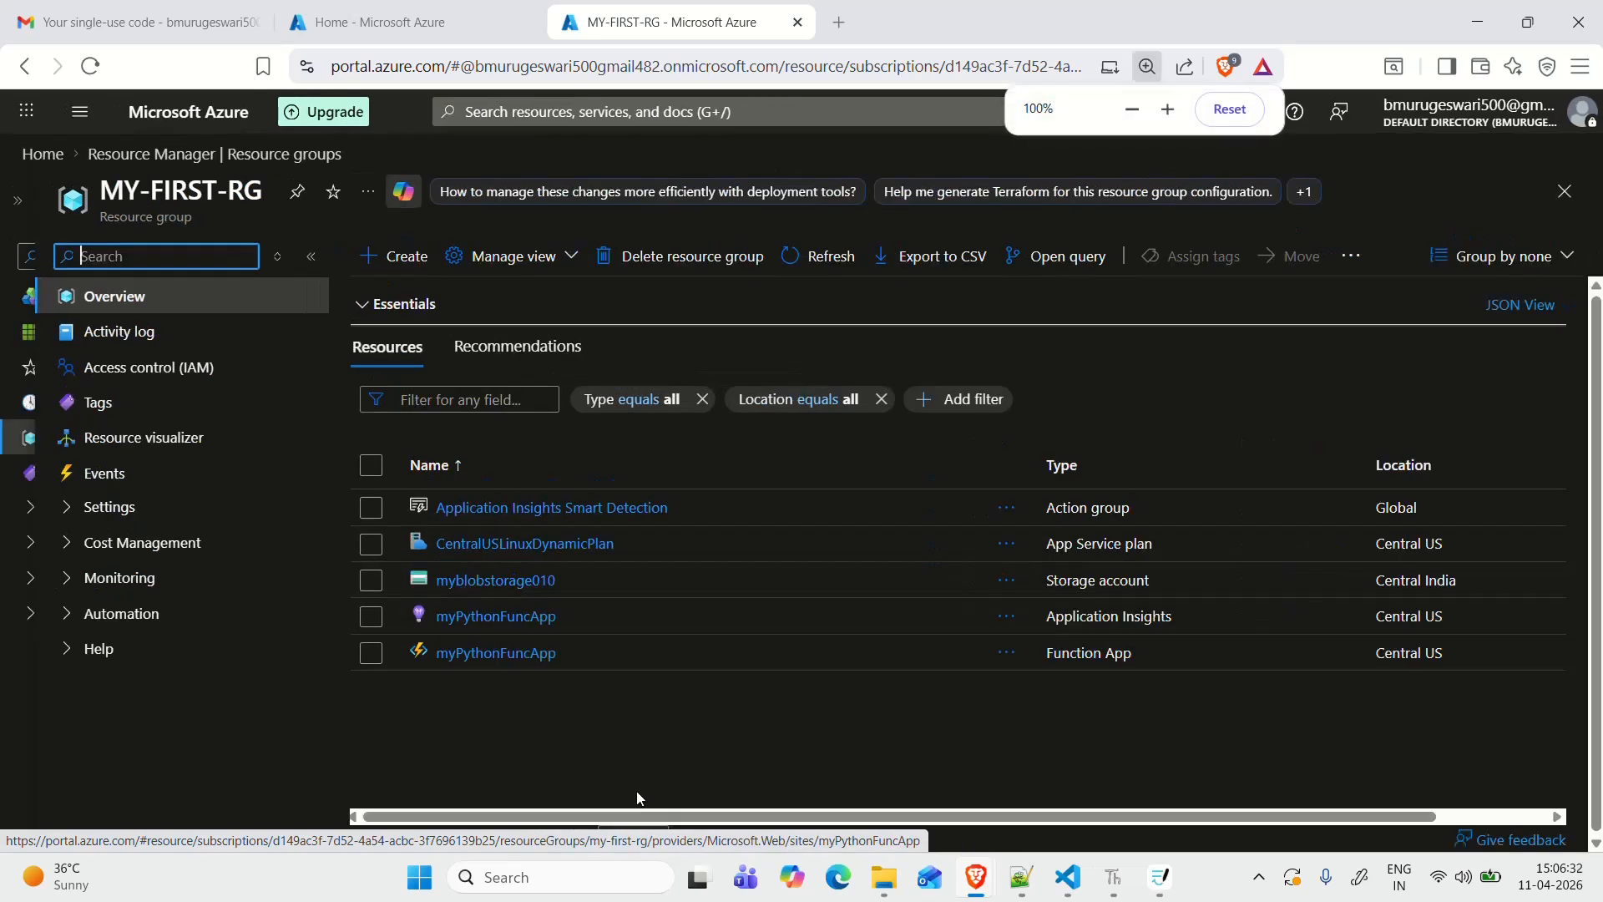
click(397, 257)
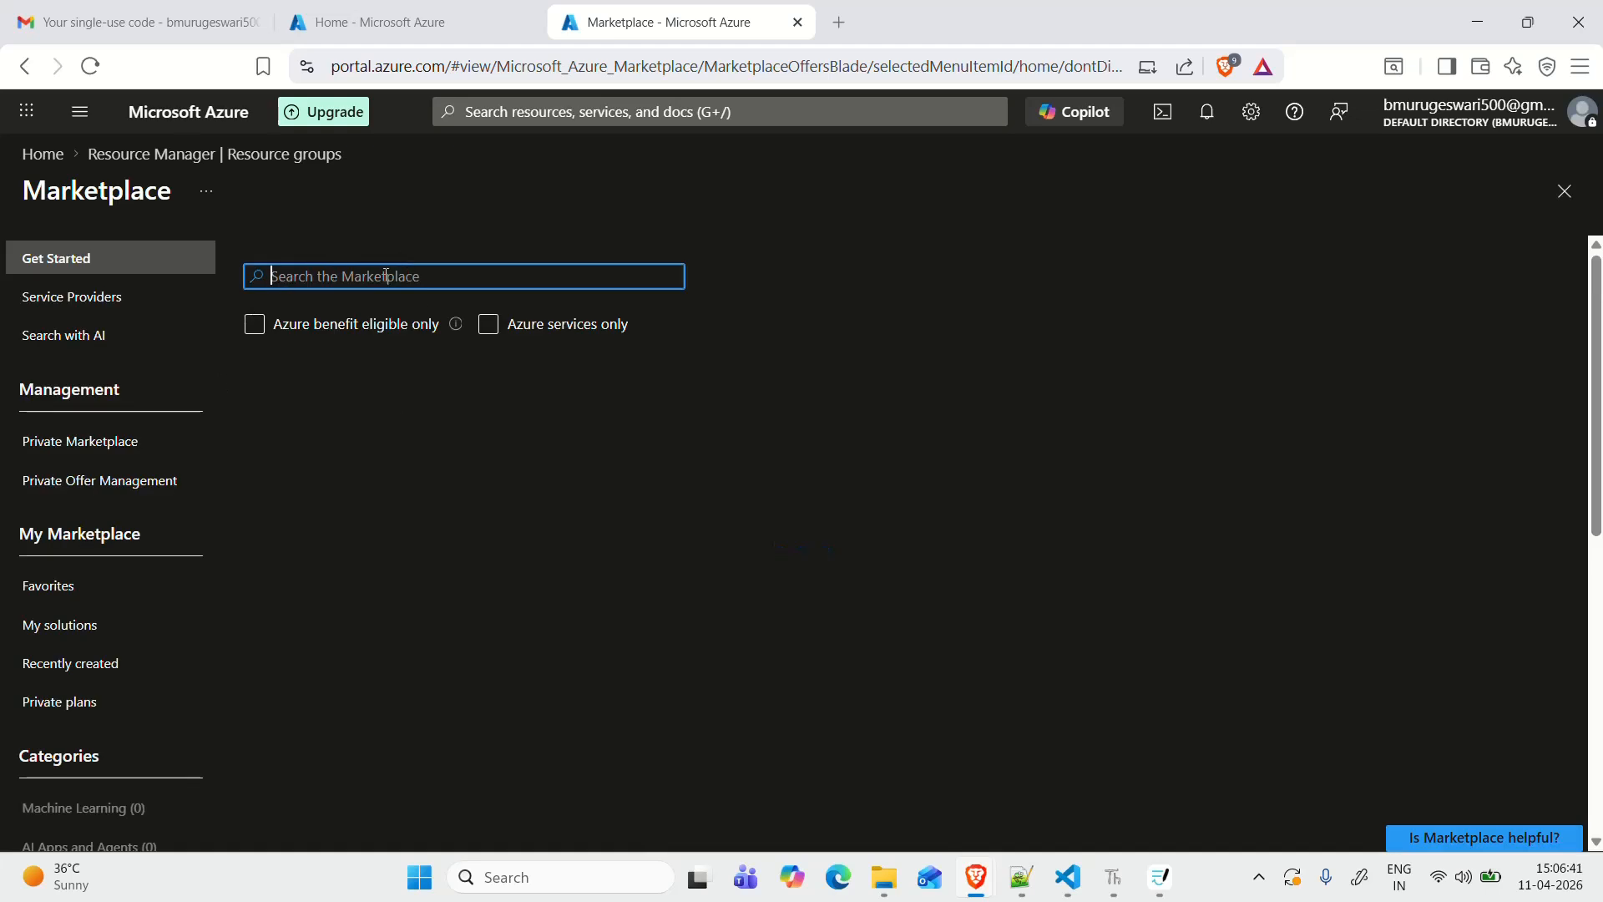
text(a)
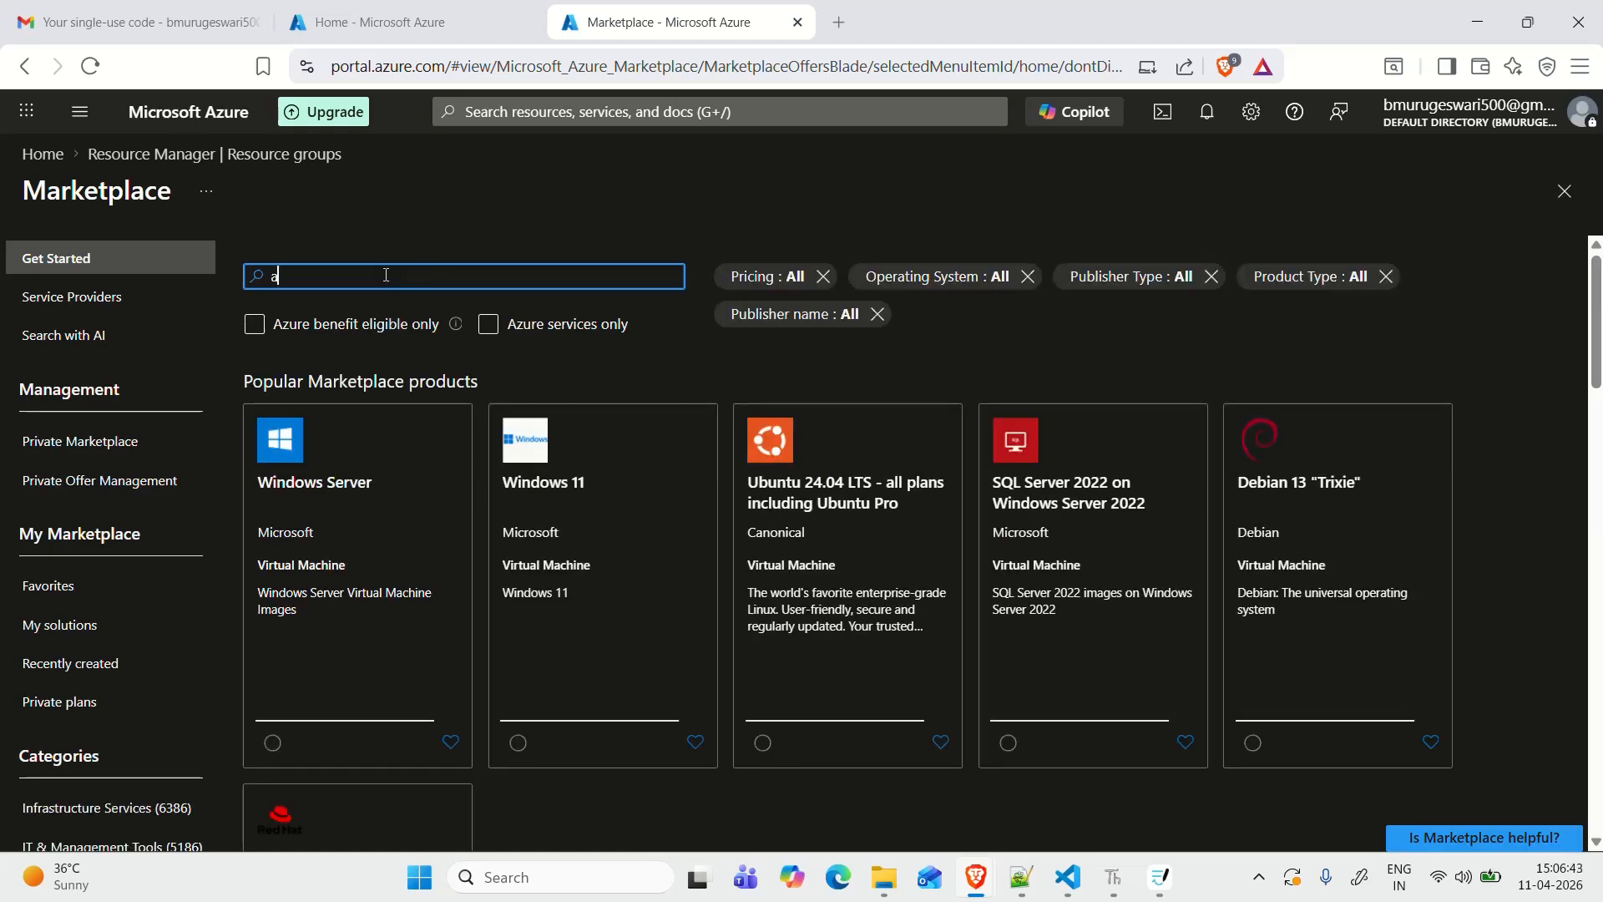
text(dls)
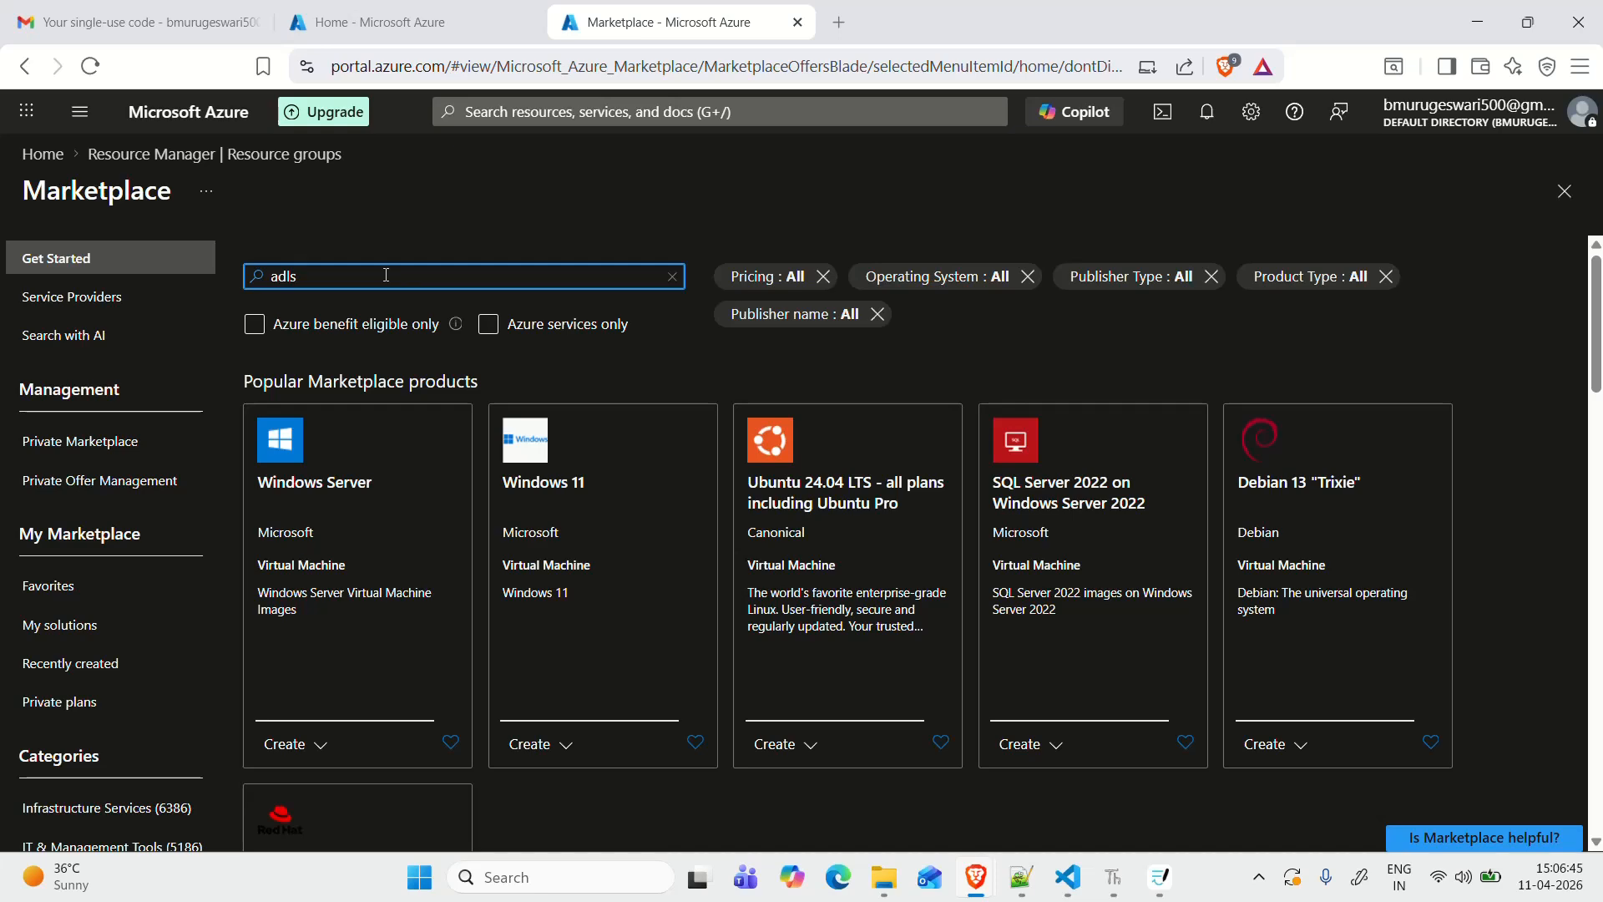
key(Return)
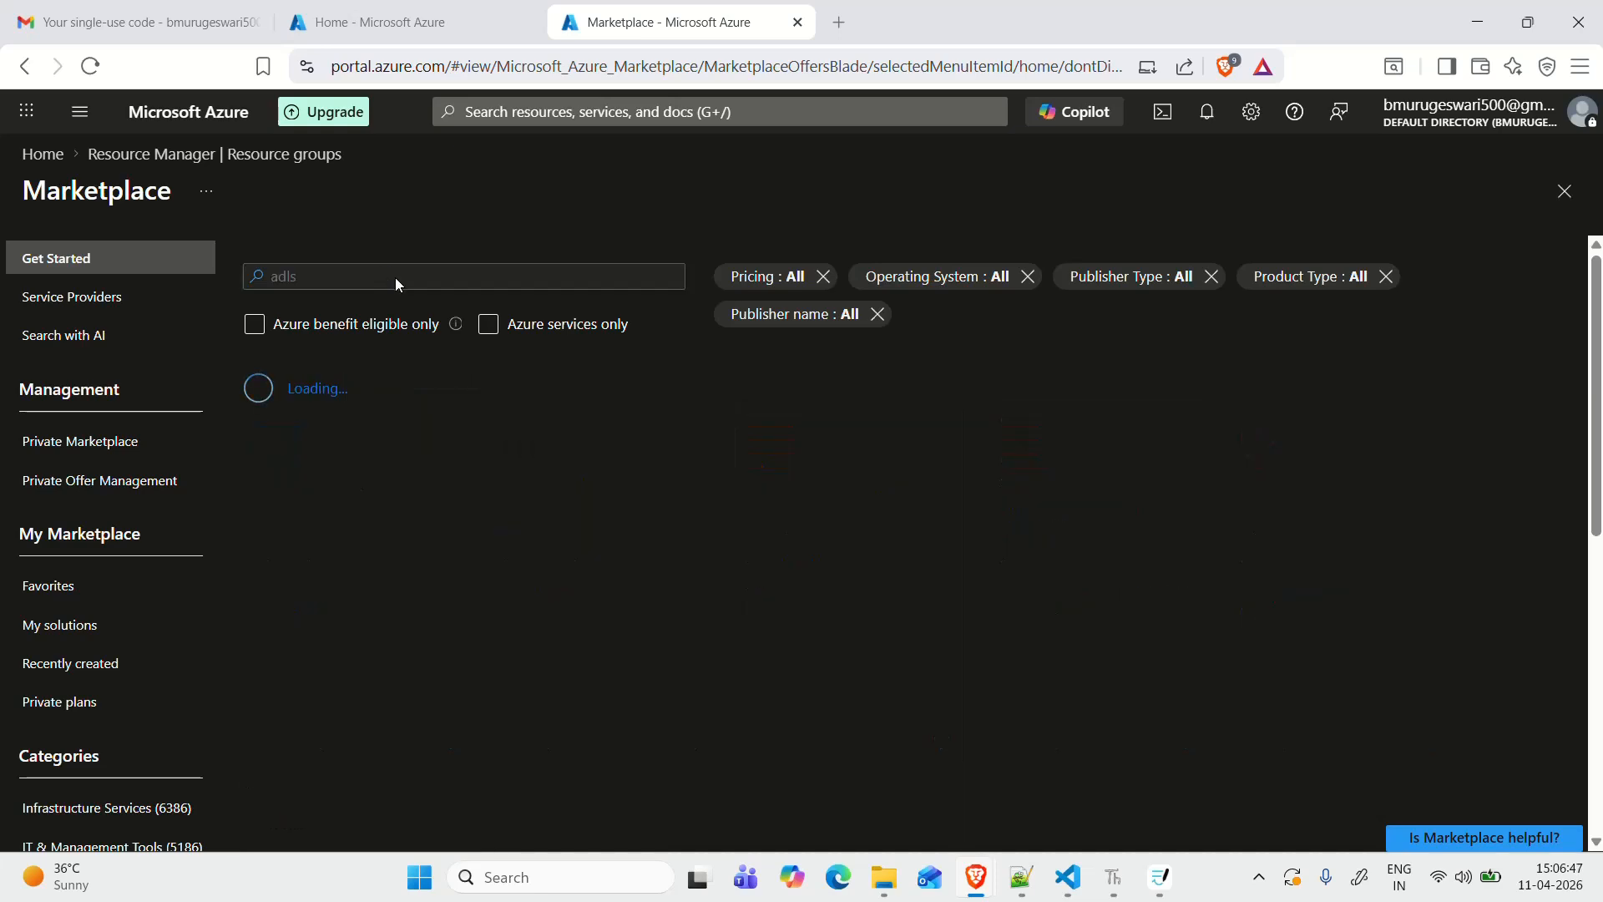
scroll(373, 716, down, 1)
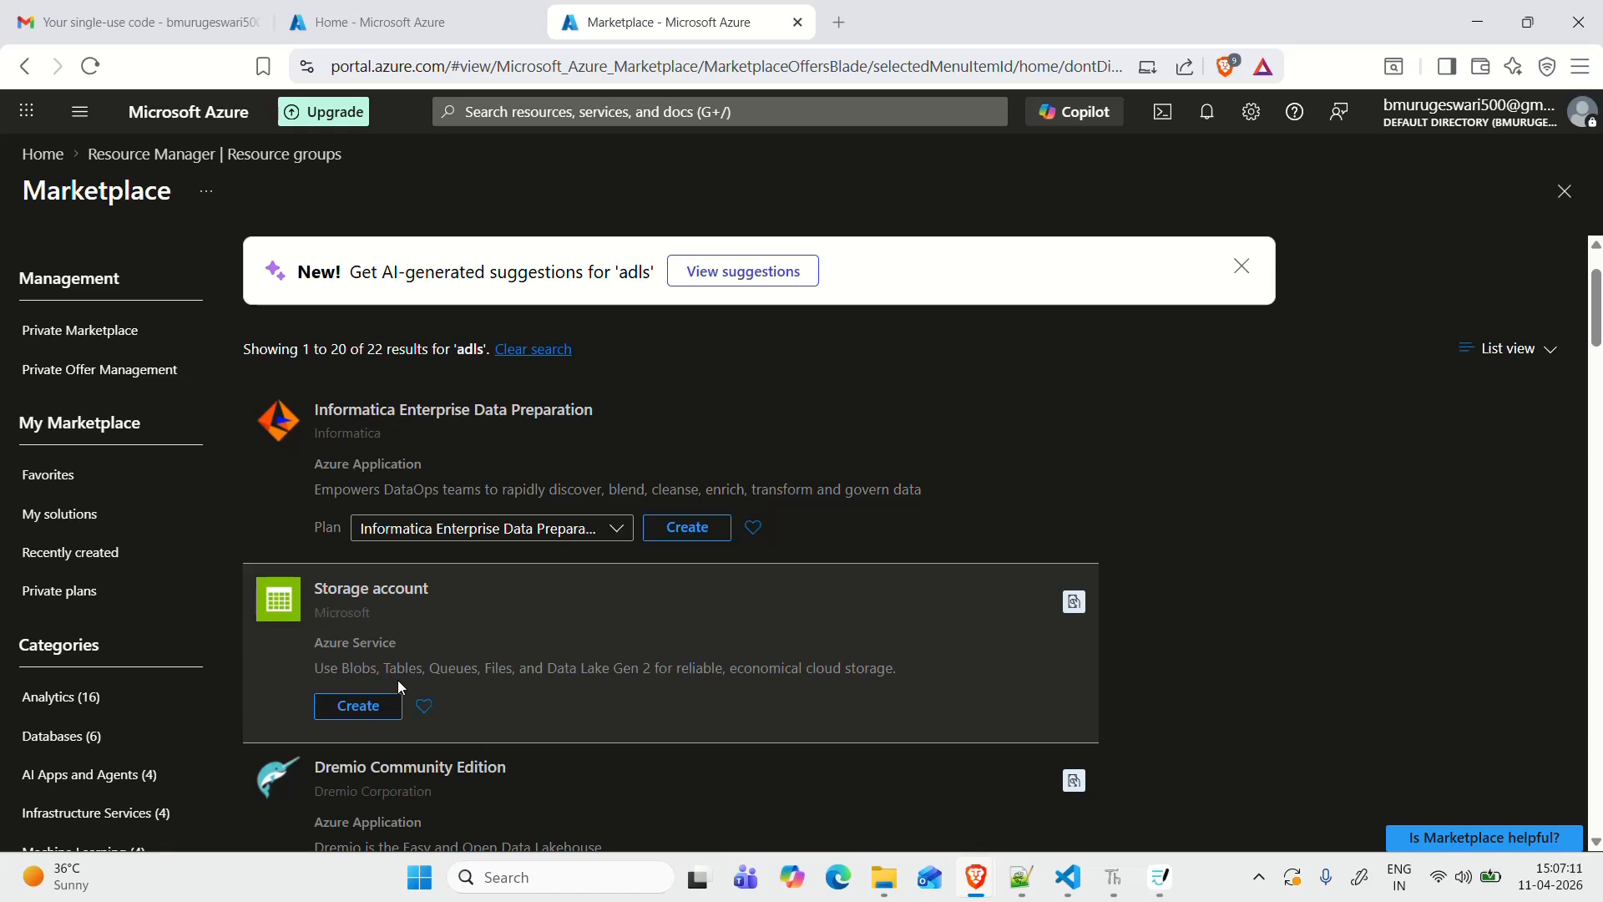
Step: Start creating a Microsoft Storage account and choose MY-FIRST-RG as its resource group
click(375, 711)
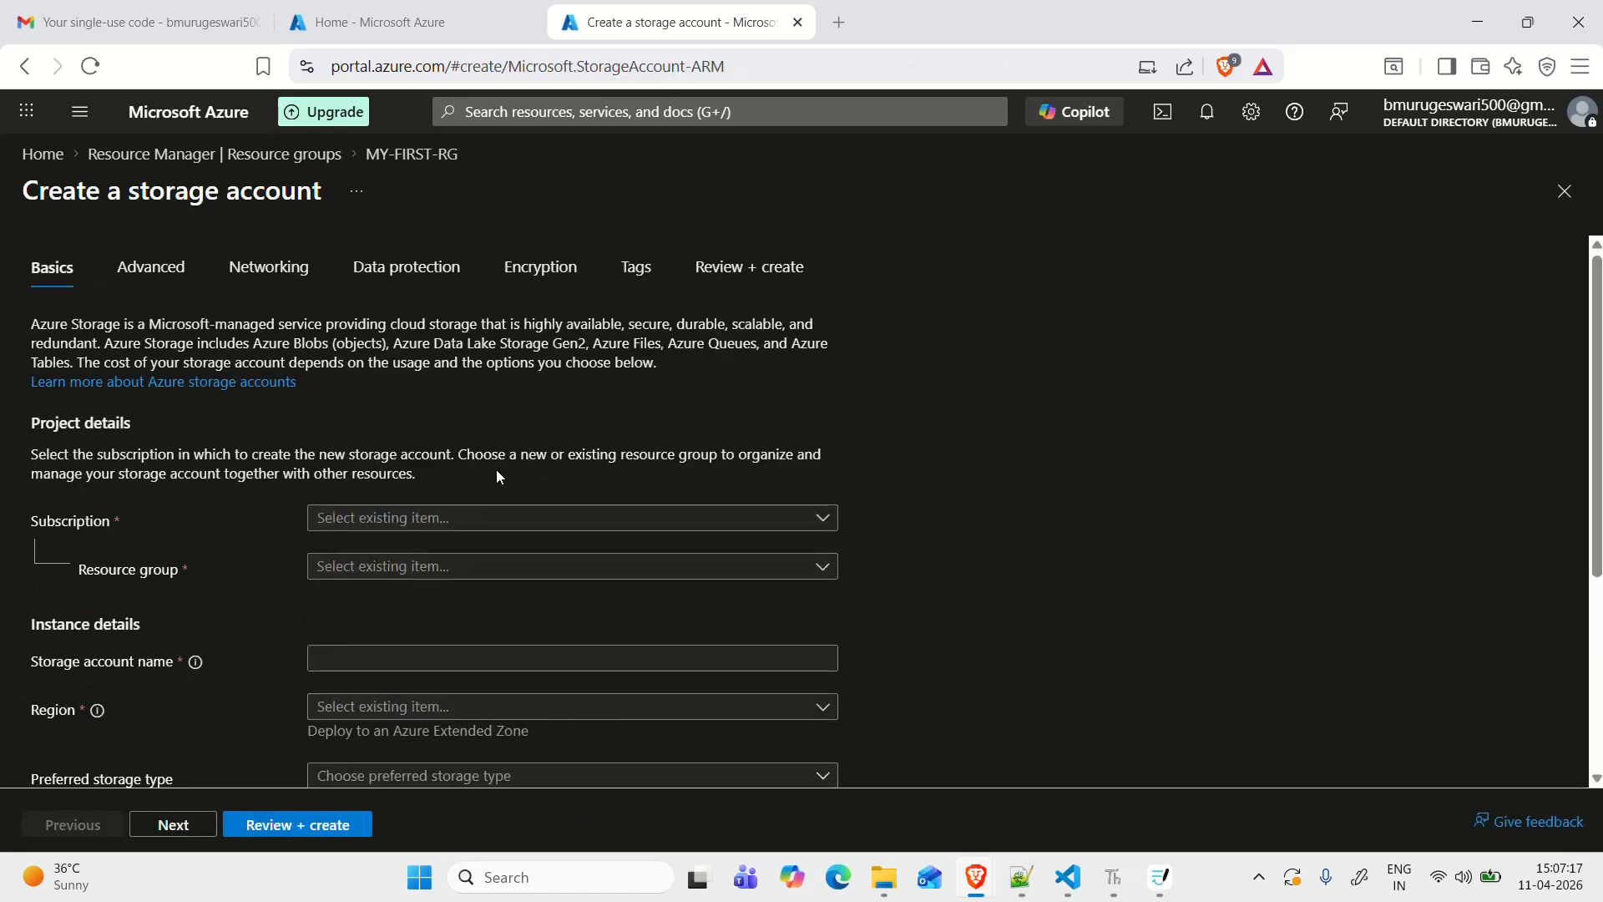
scroll(239, 458, down, 1)
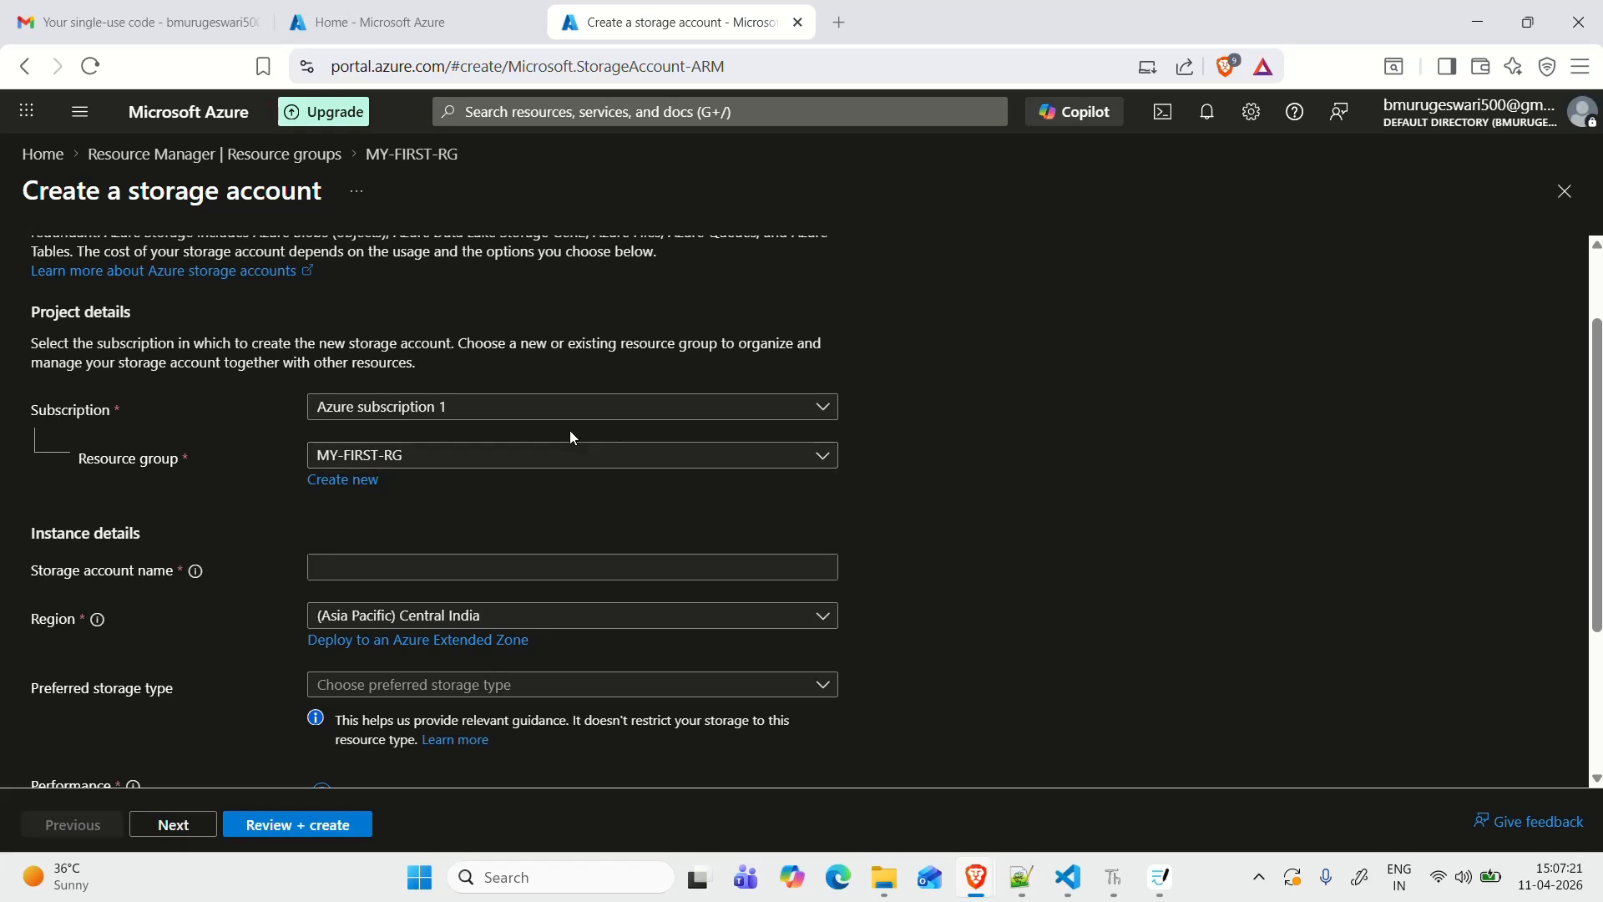
click(829, 457)
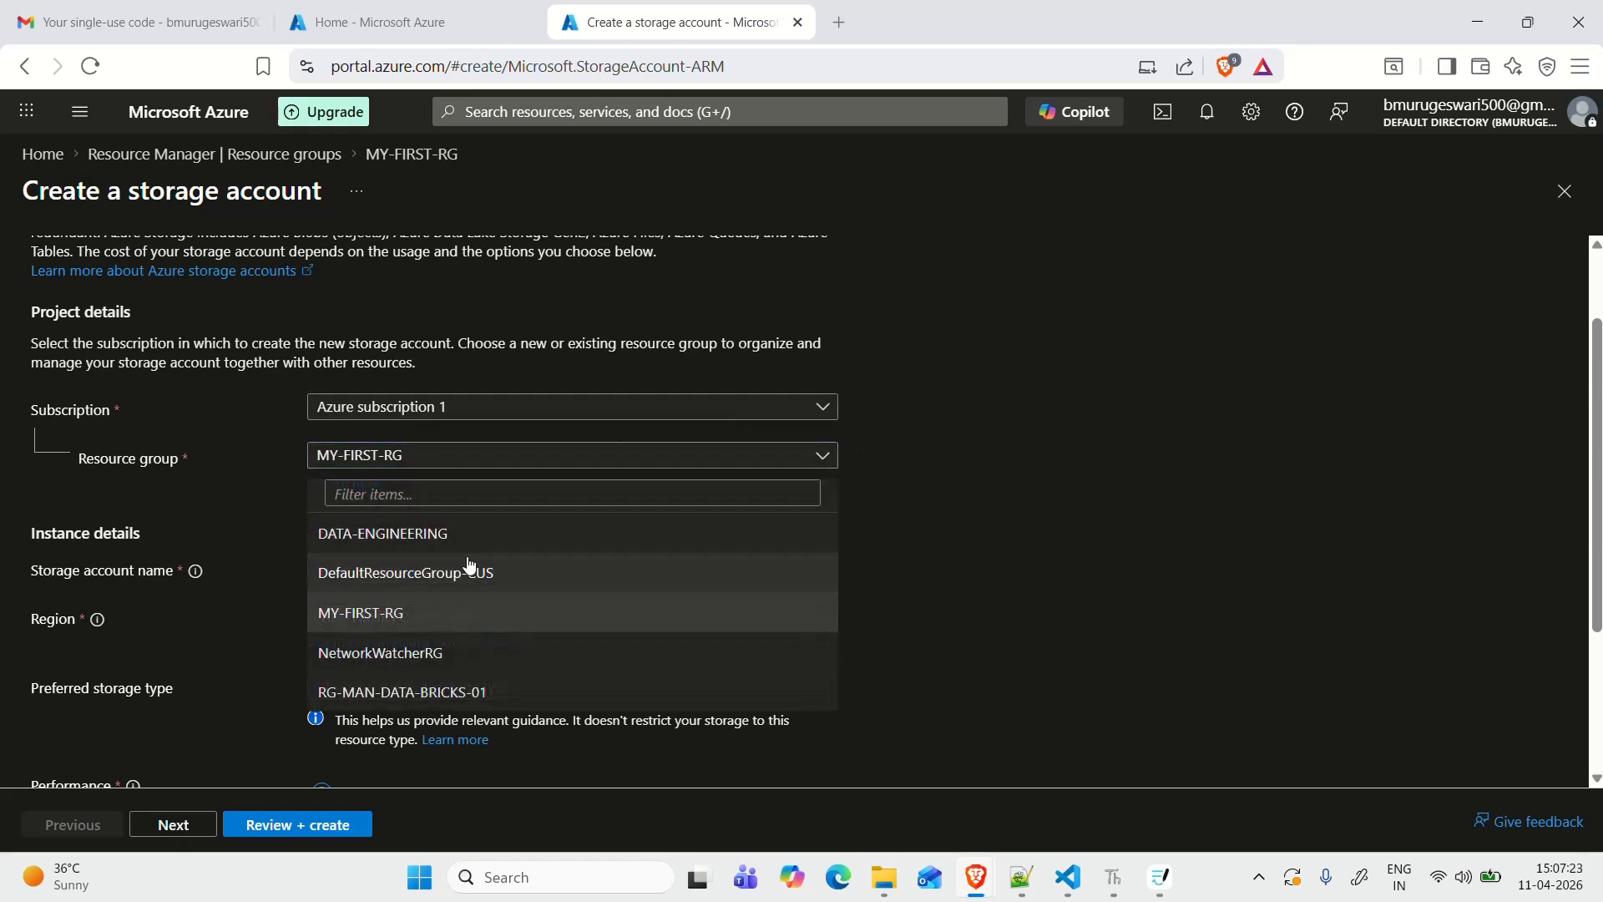
click(384, 625)
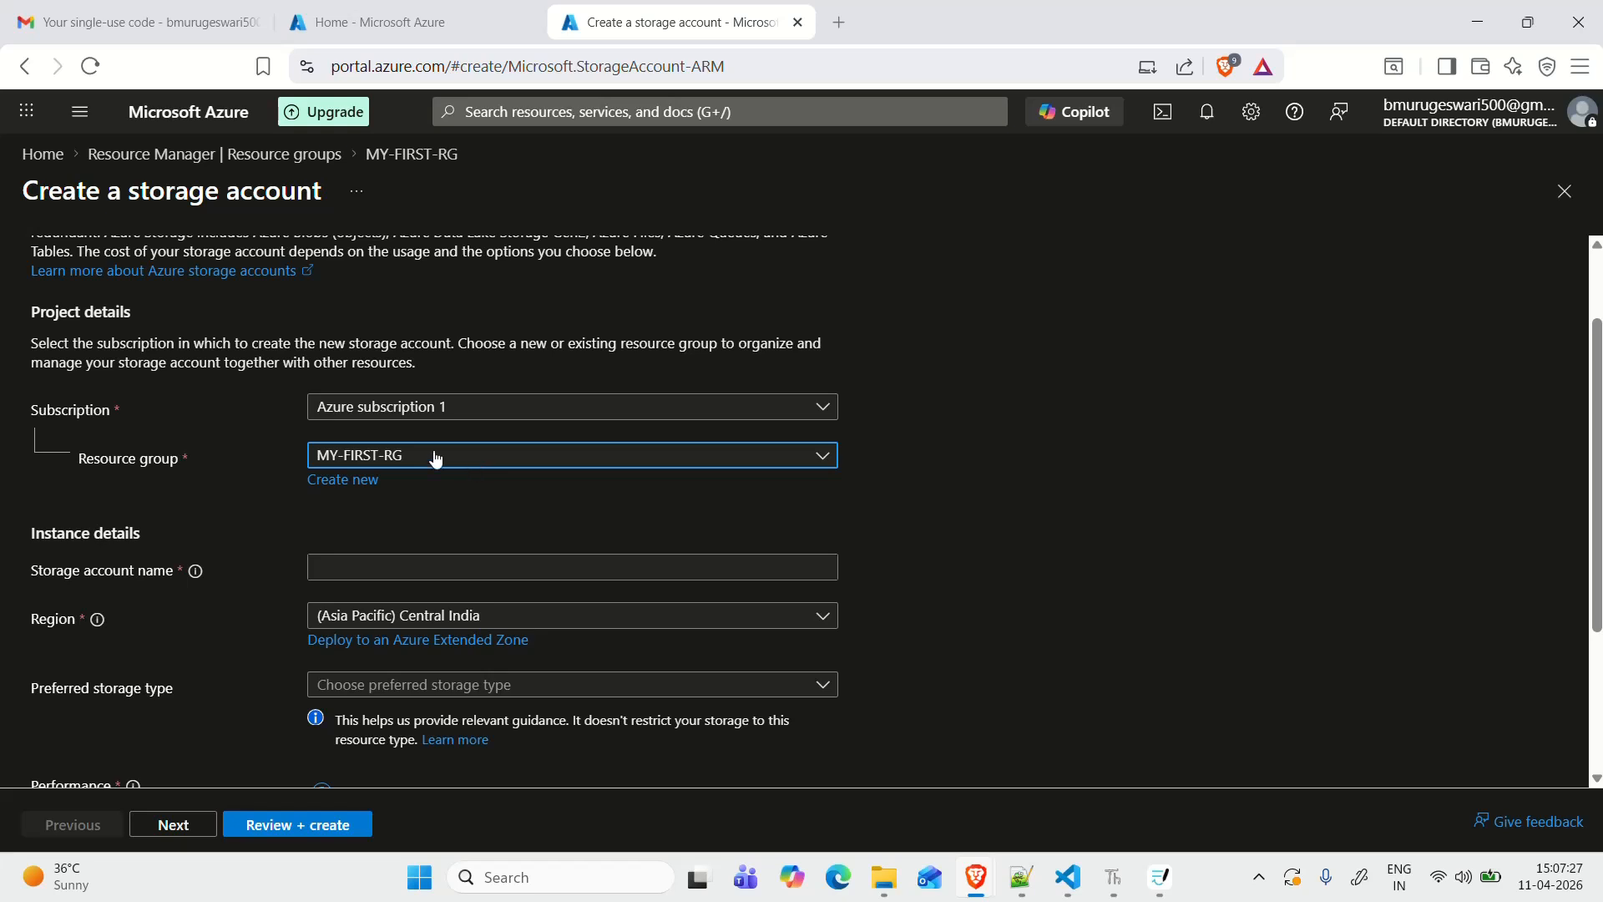
Step: Name the new storage account mydatalake010
click(453, 568)
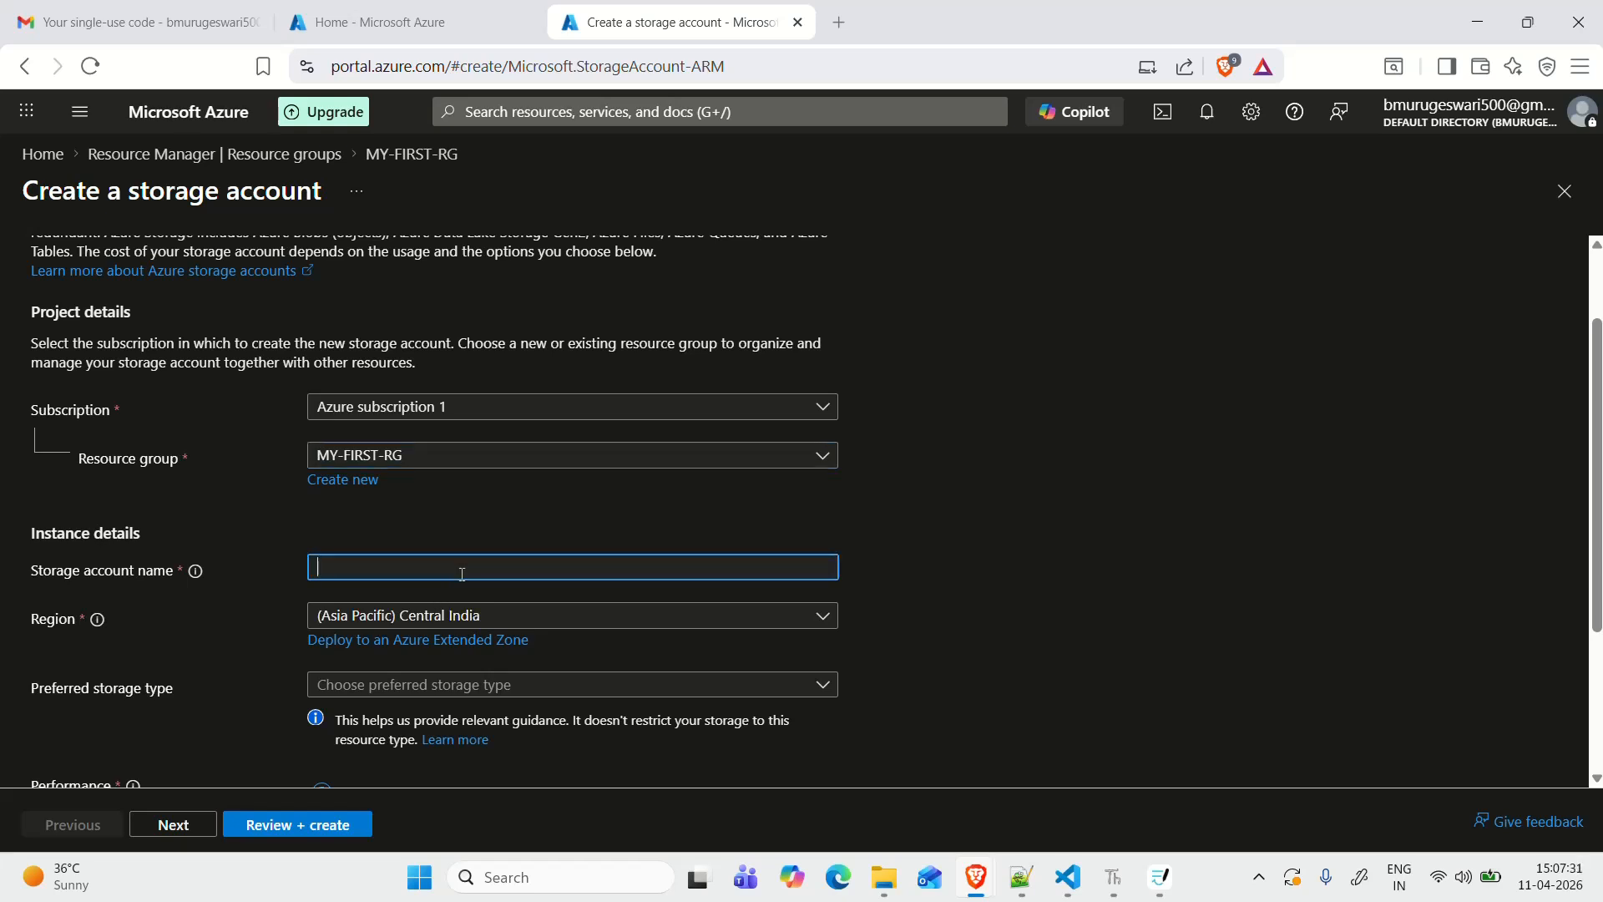
text(mydatalake010)
scroll(455, 542, down, 2)
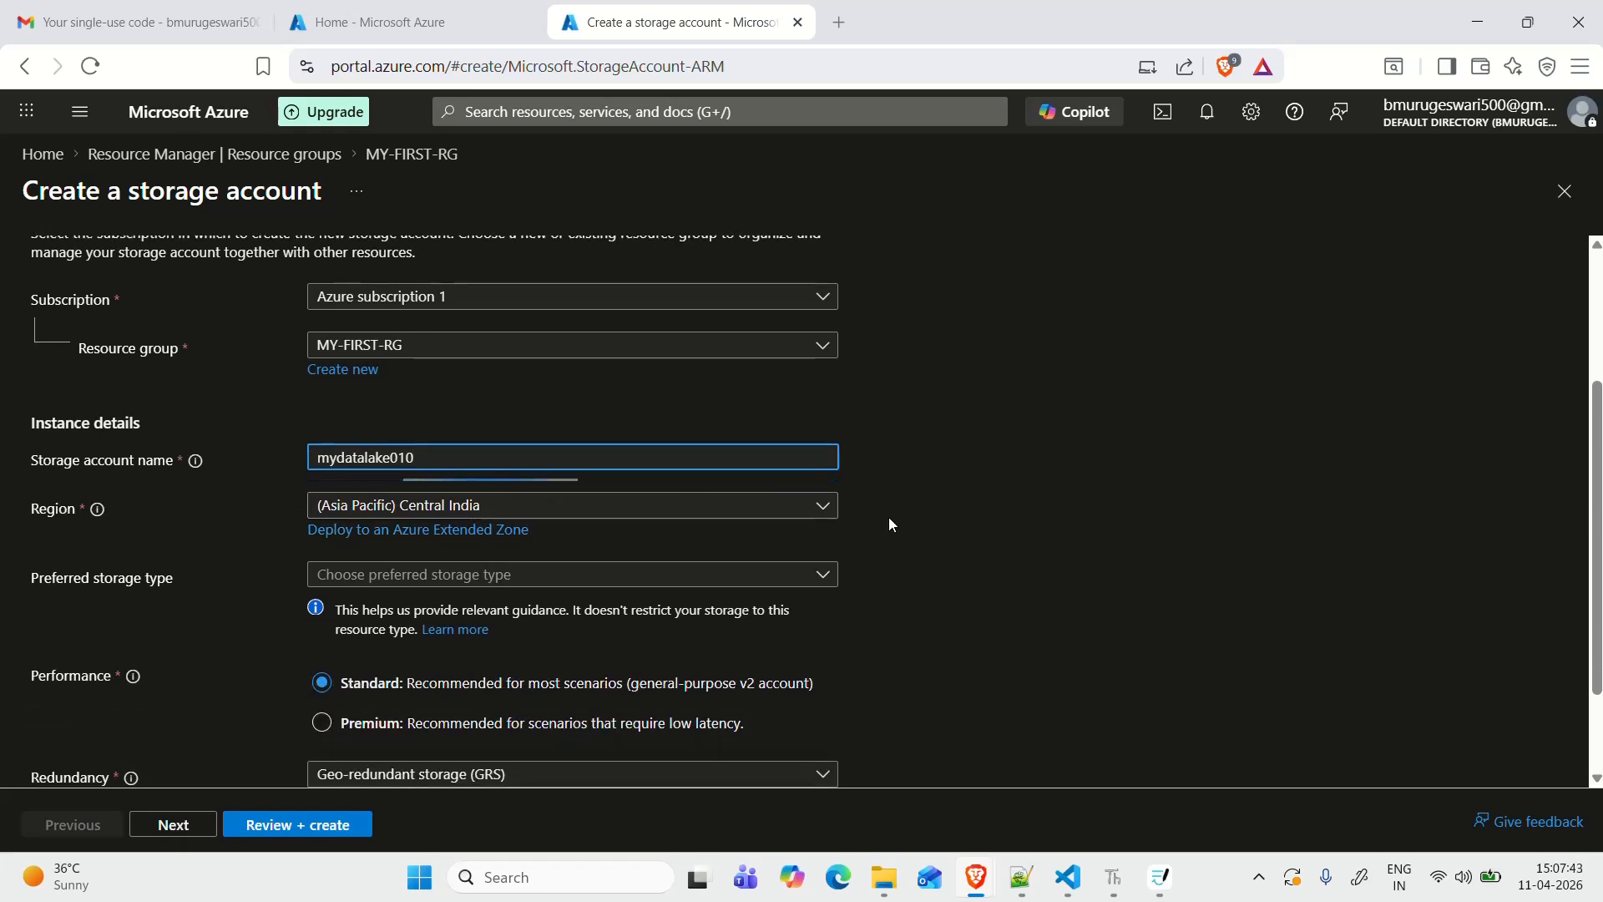
click(890, 518)
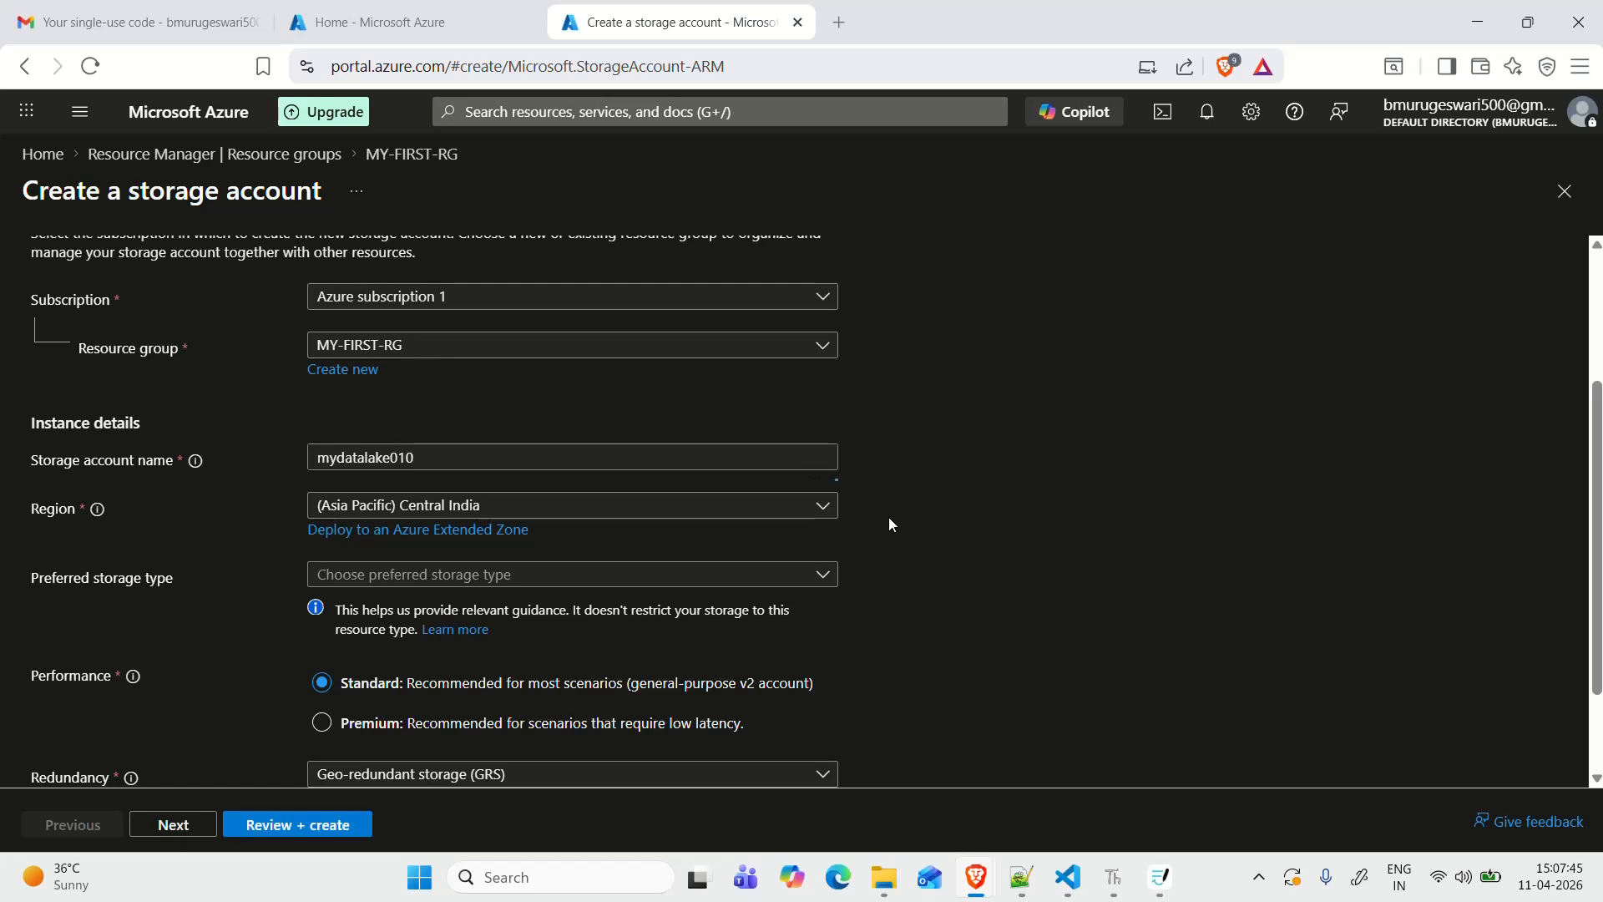
Step: Filter the available regions by "east" and set the storage account's region to (US) East US
click(826, 511)
scroll(1153, 575, down, 5)
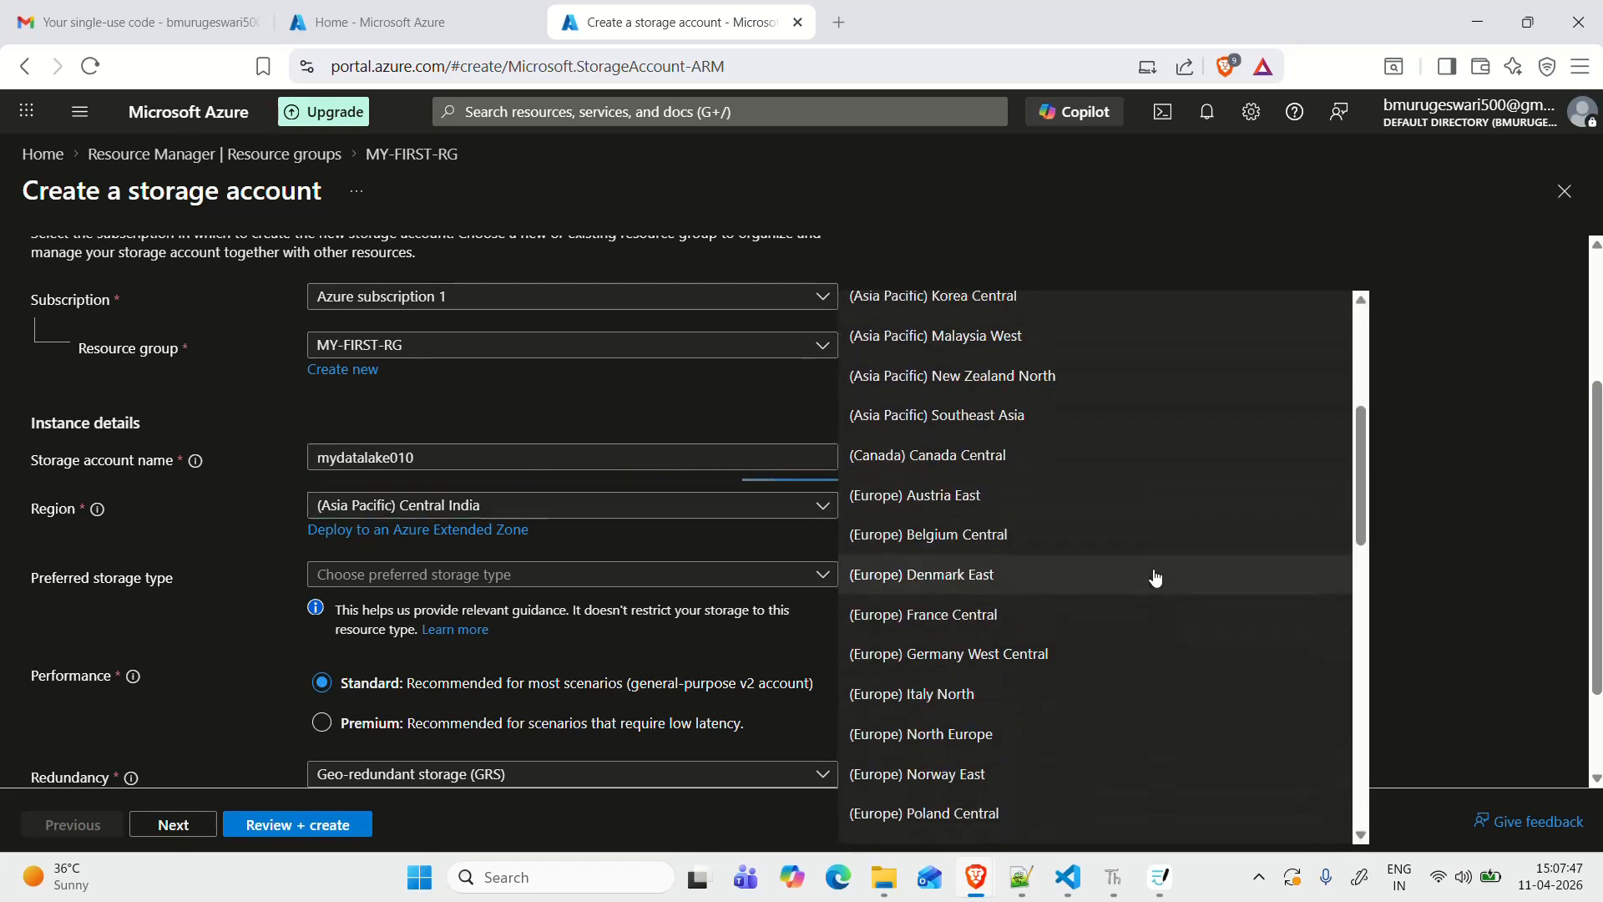
scroll(1153, 575, up, 5)
click(1060, 302)
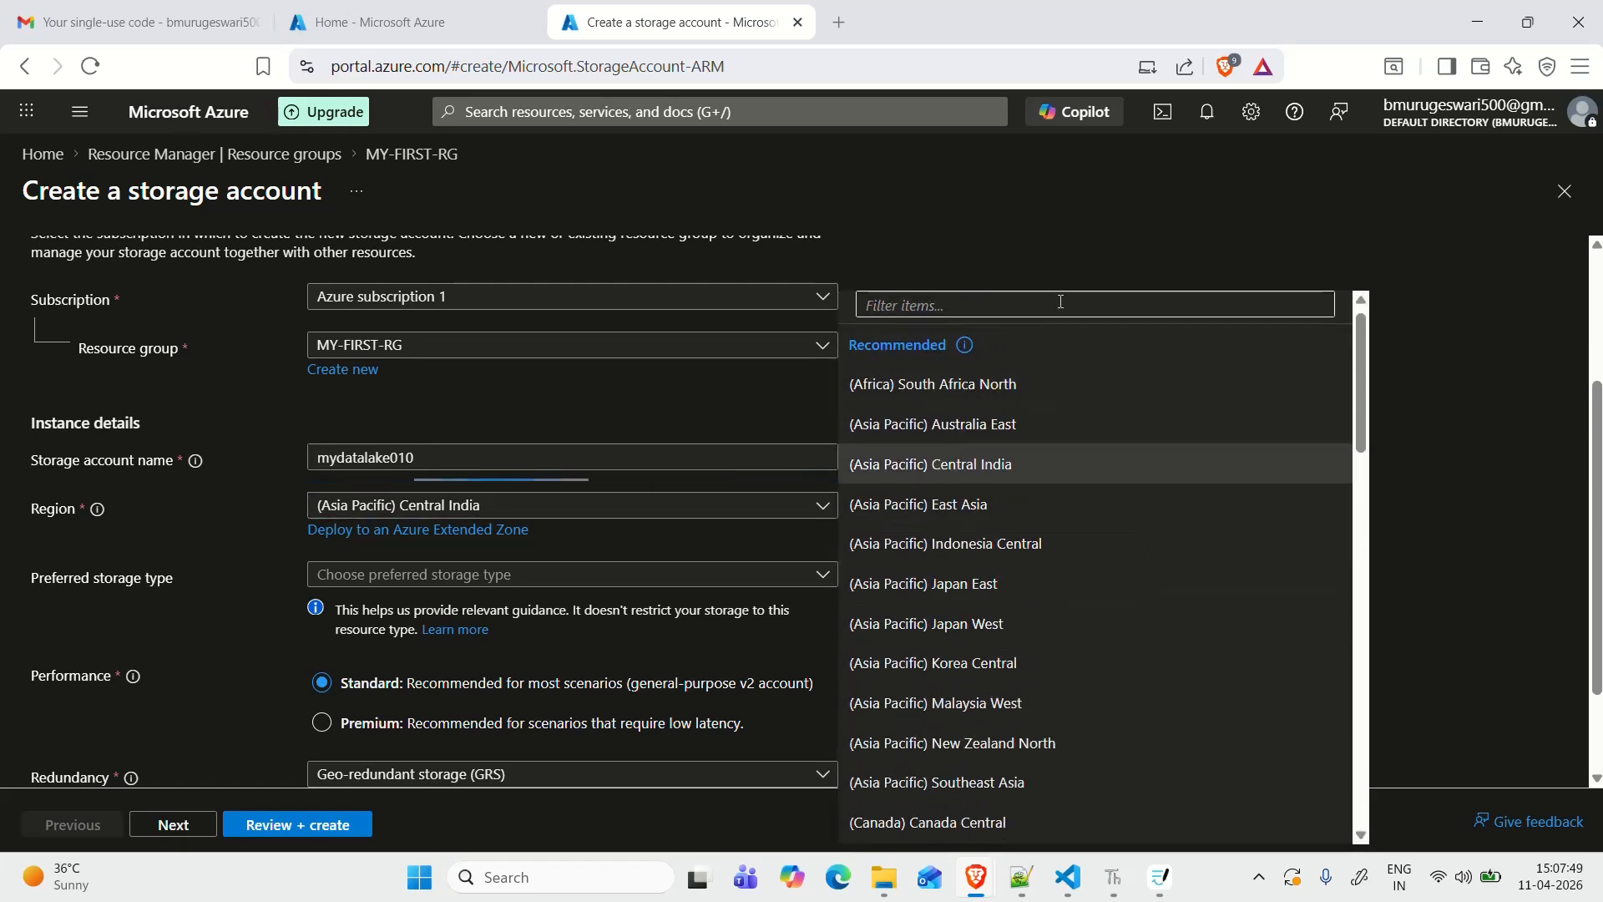
text(east)
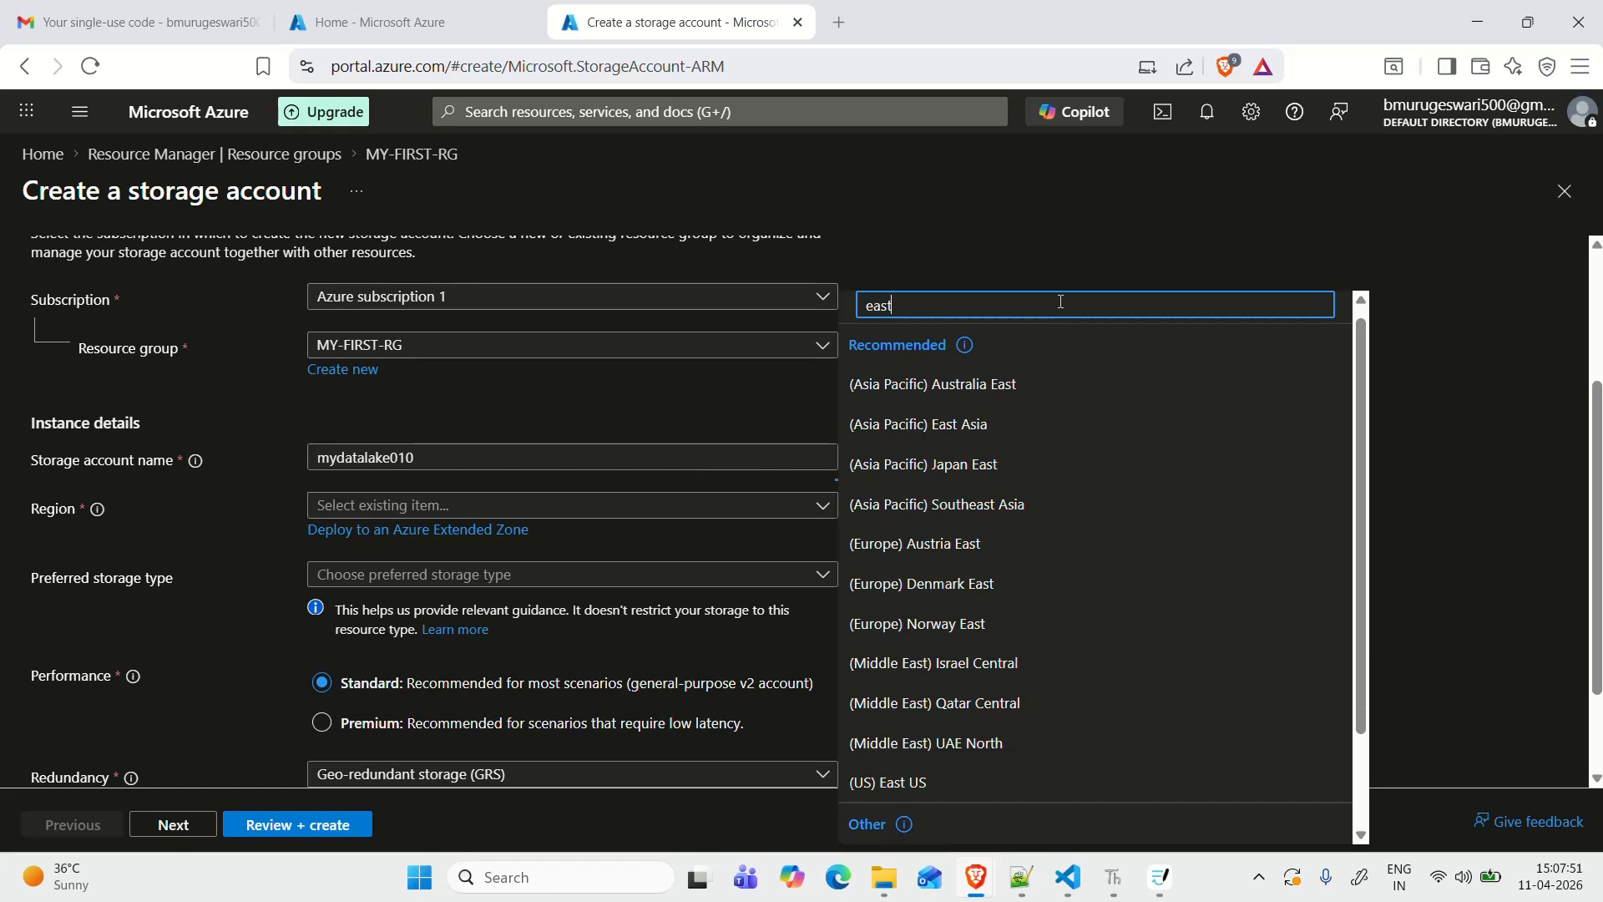
click(921, 785)
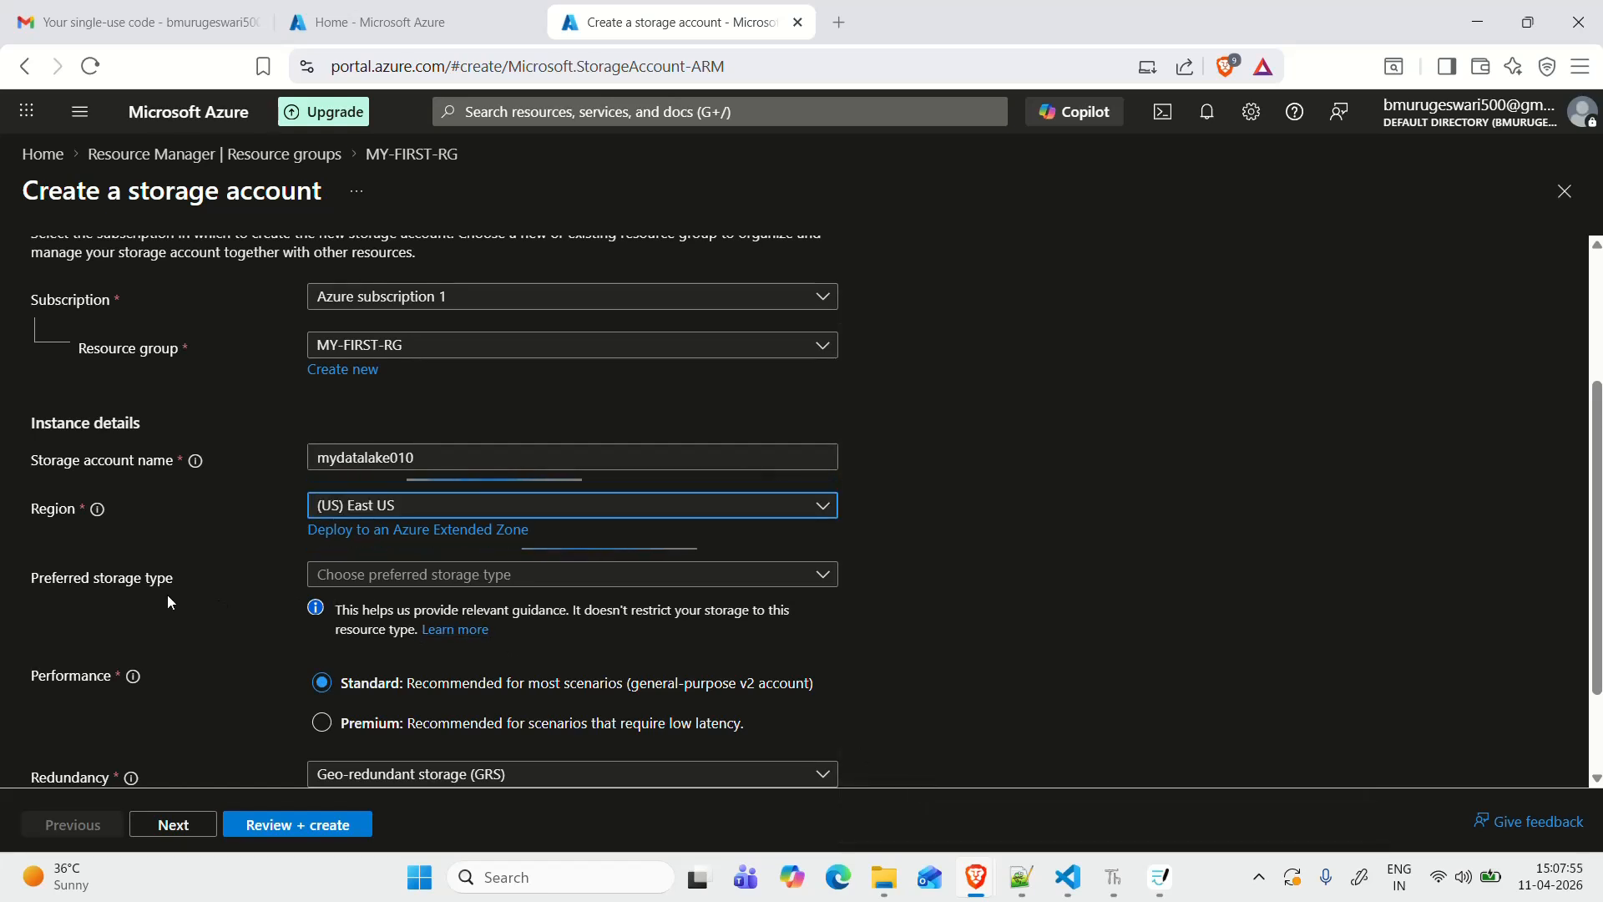
Step: Set the preferred storage type to Azure Blob Storage or Azure Data Lake Storage Gen 2
scroll(92, 599, down, 1)
scroll(92, 599, down, 1)
click(811, 470)
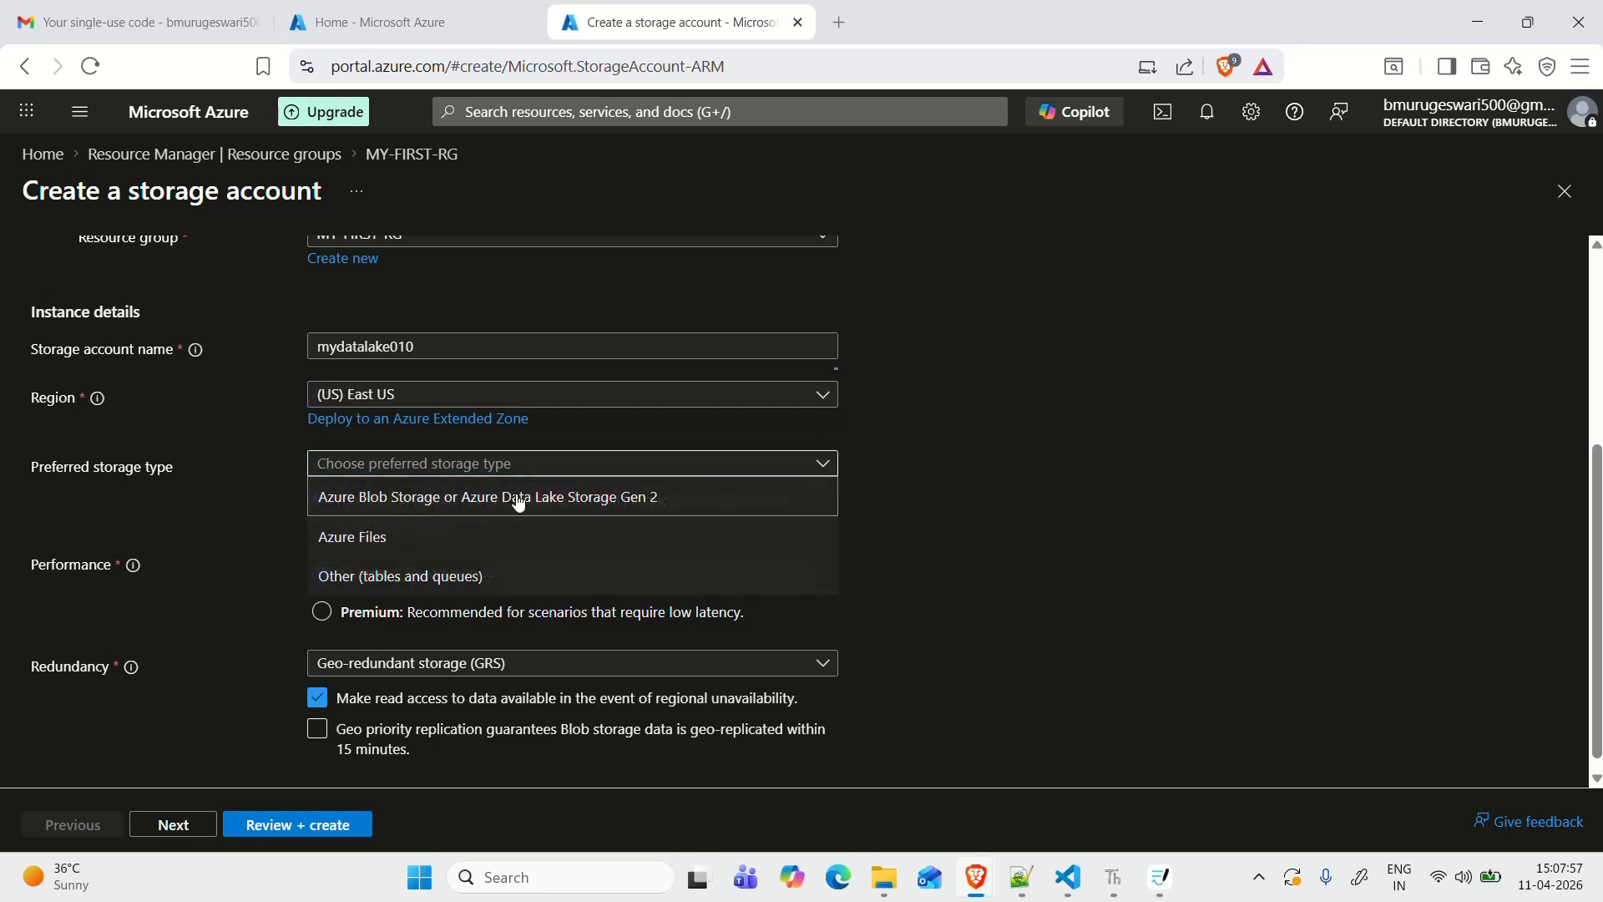
click(413, 501)
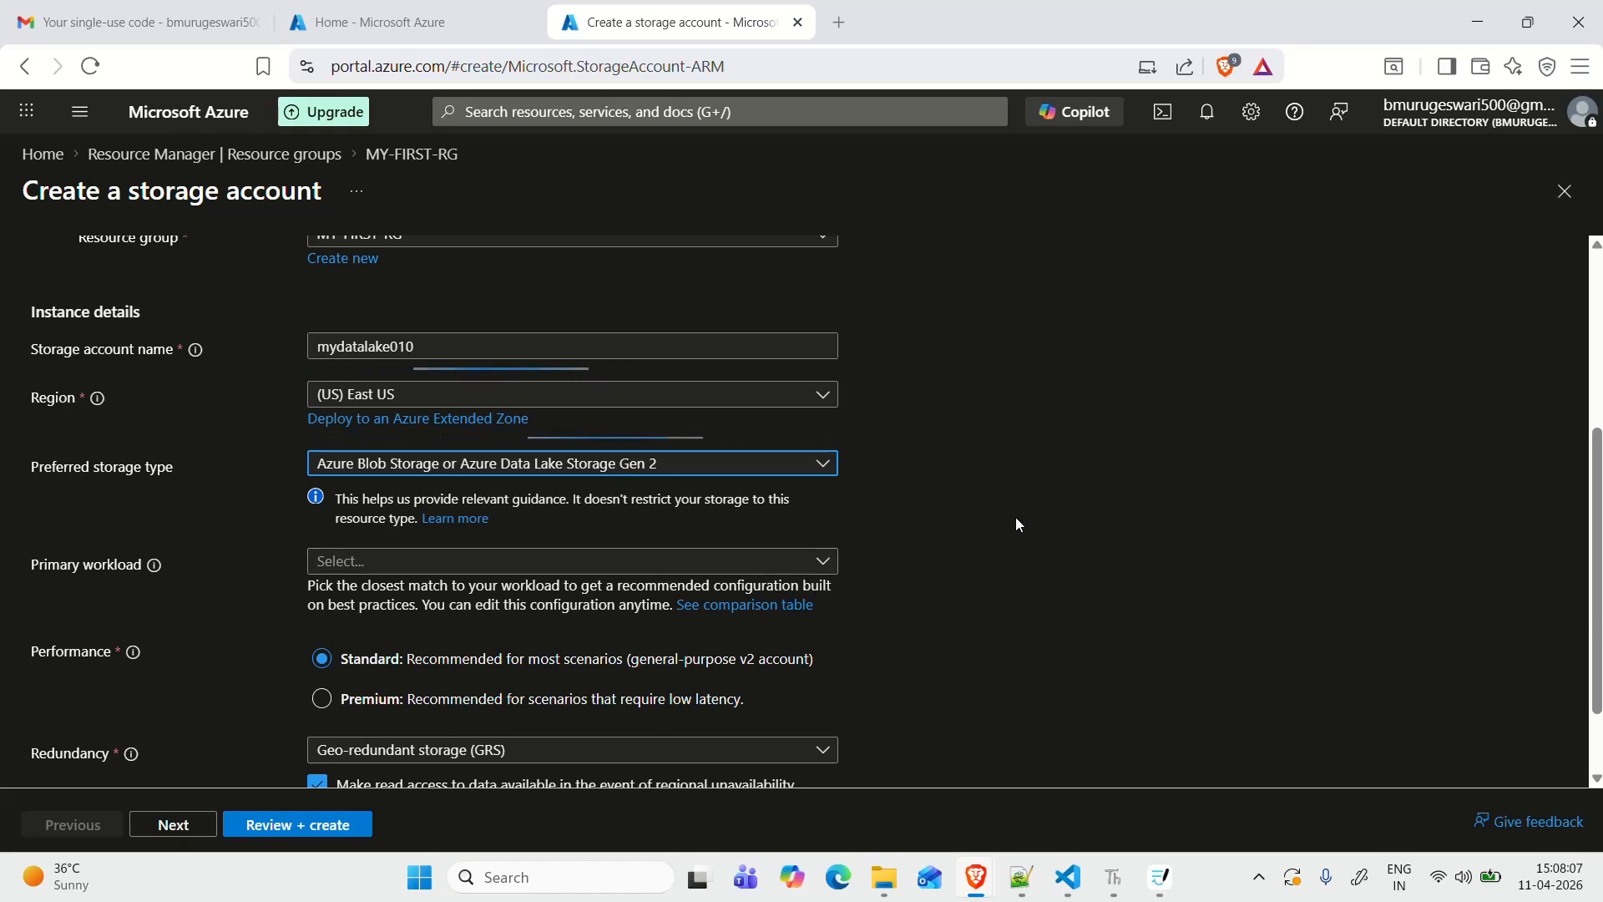
Step: Review the redundancy options and set the storage account's redundancy to Locally-redundant storage (LRS)
scroll(1016, 518, down, 2)
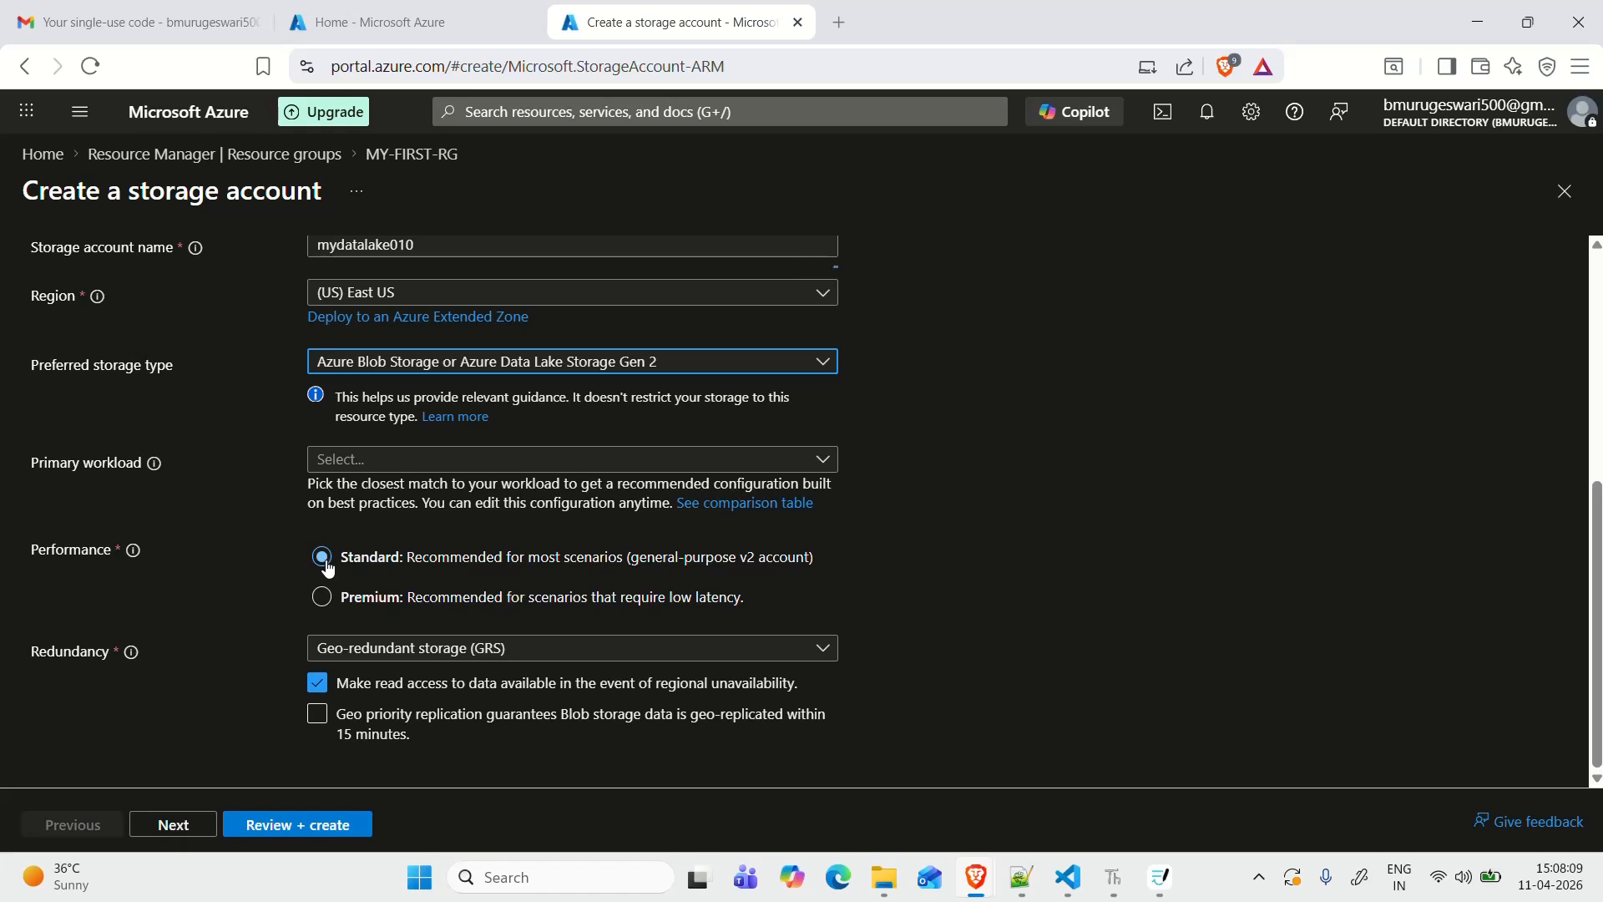
click(825, 650)
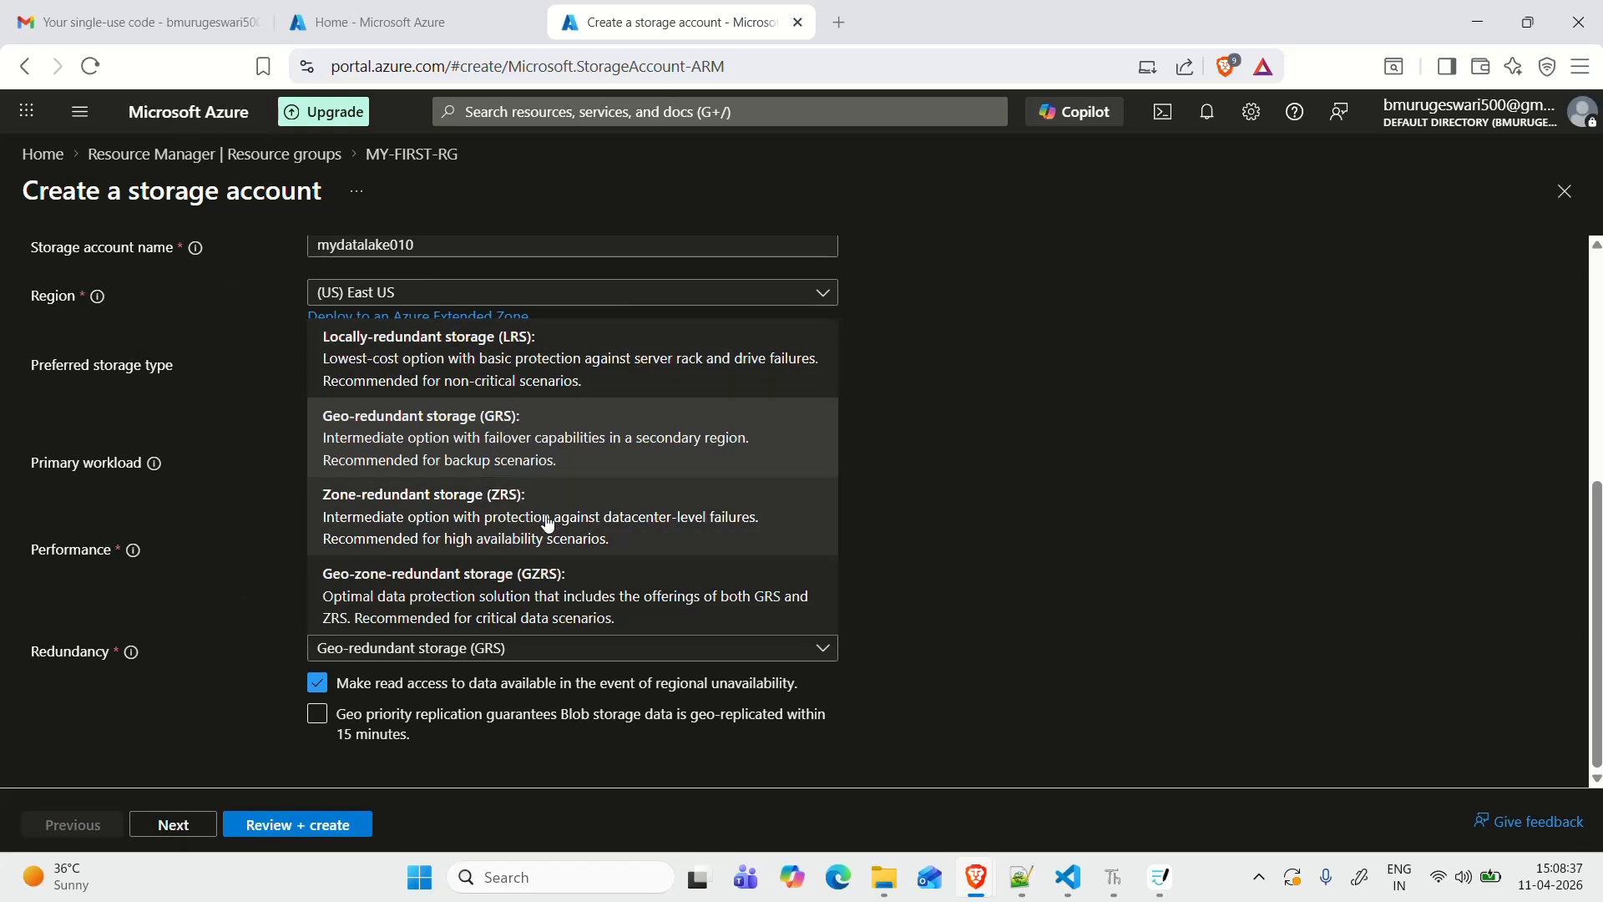
click(1118, 461)
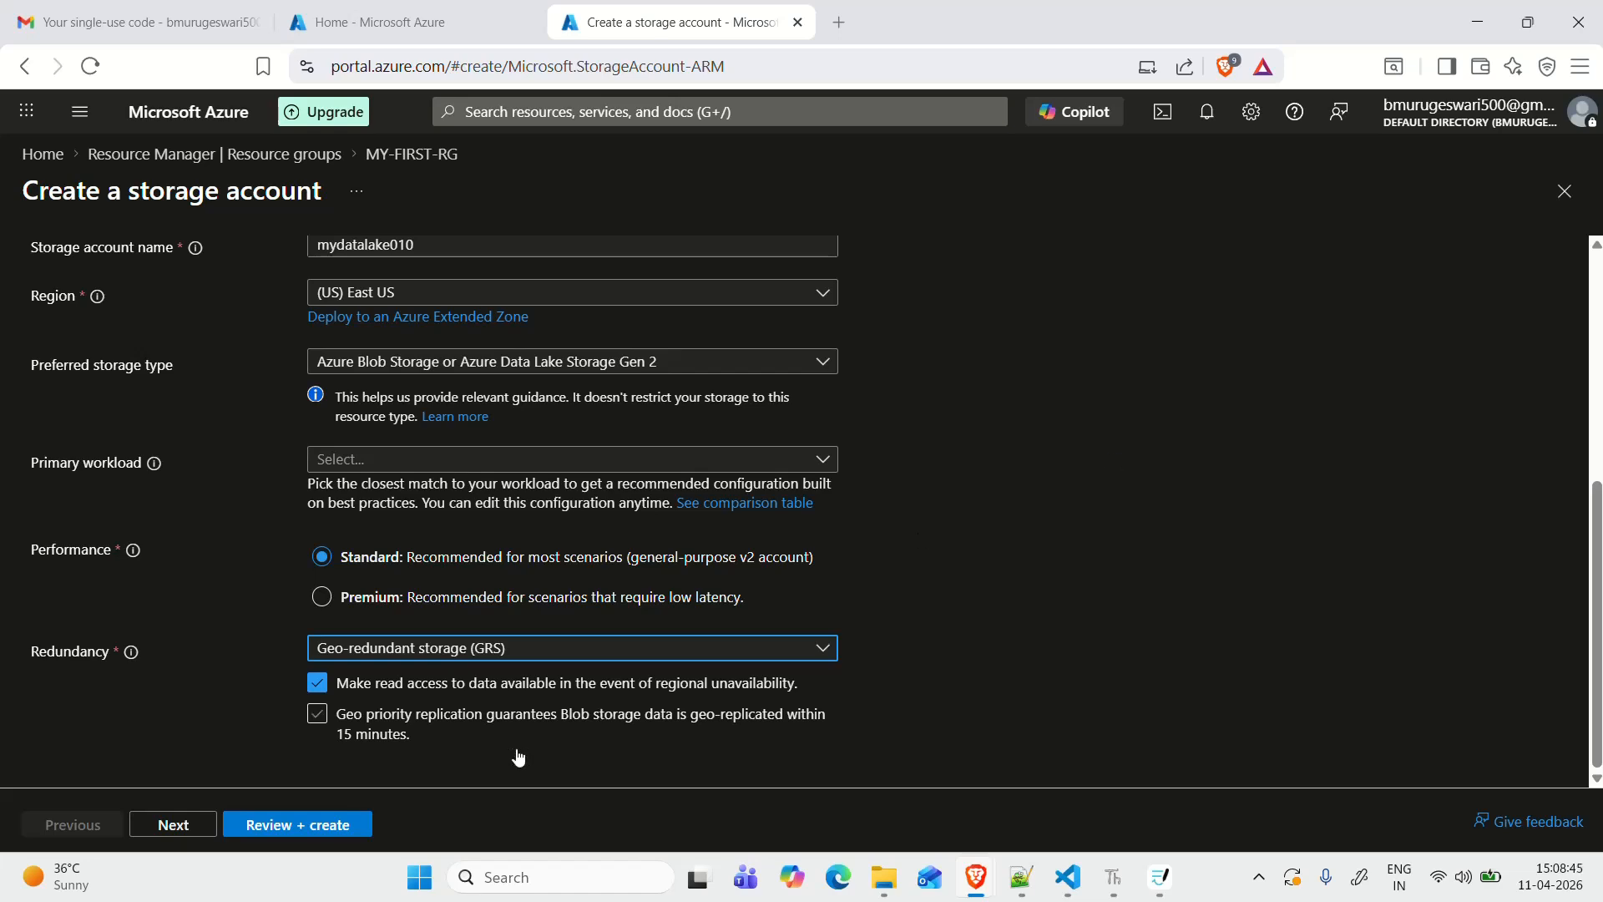
click(819, 648)
click(476, 395)
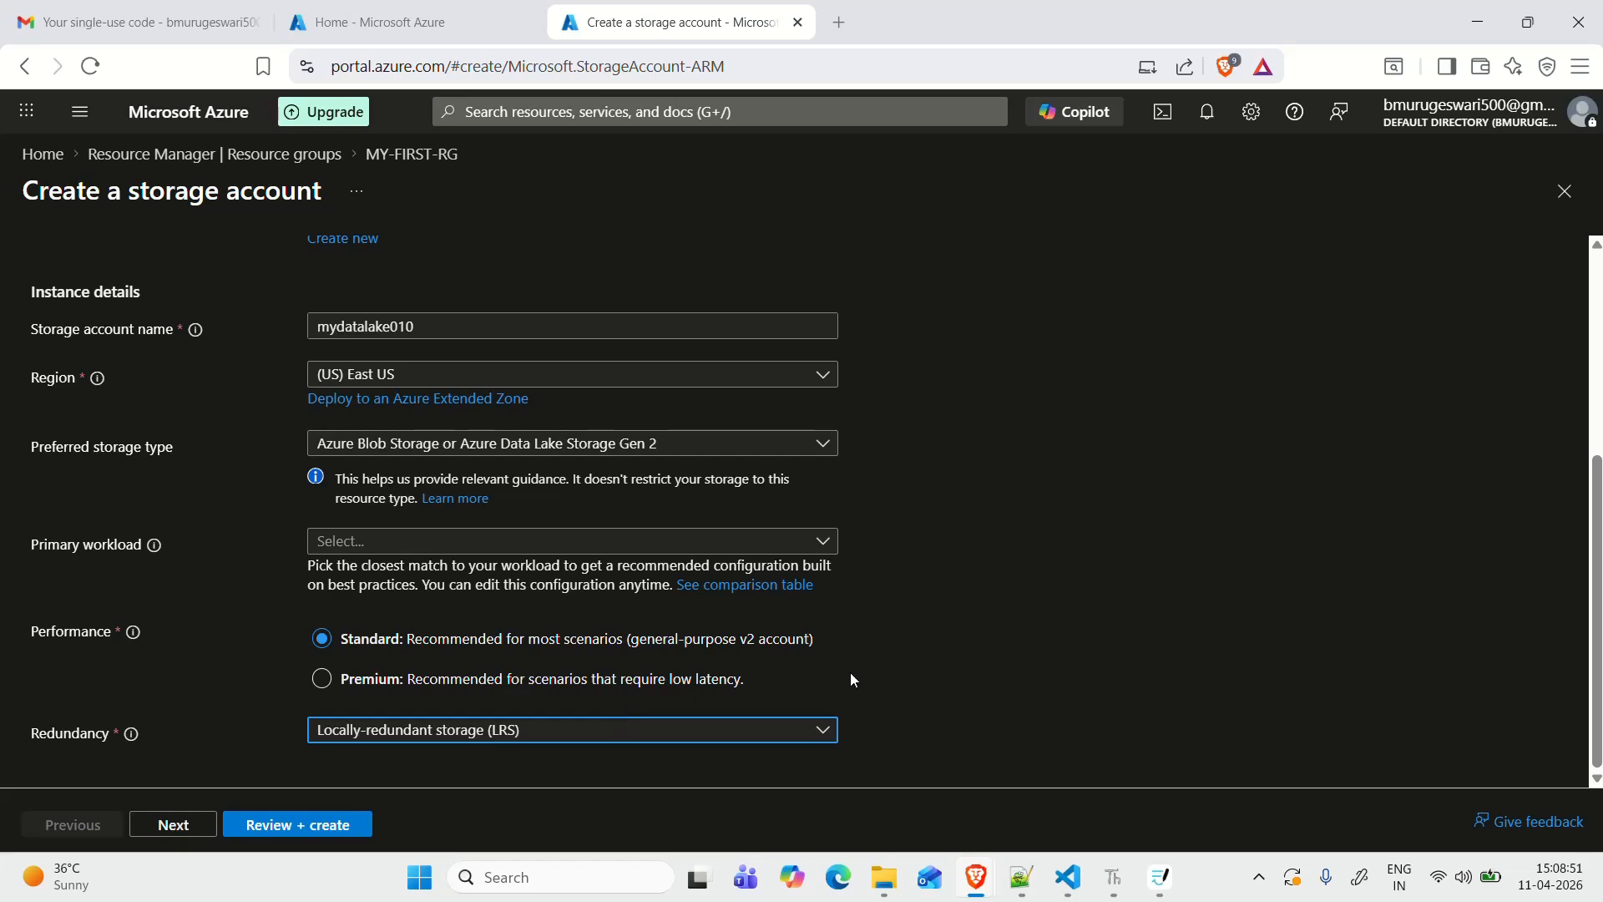
Step: Proceed to the advanced settings and enable the hierarchical namespace for the storage account
click(161, 834)
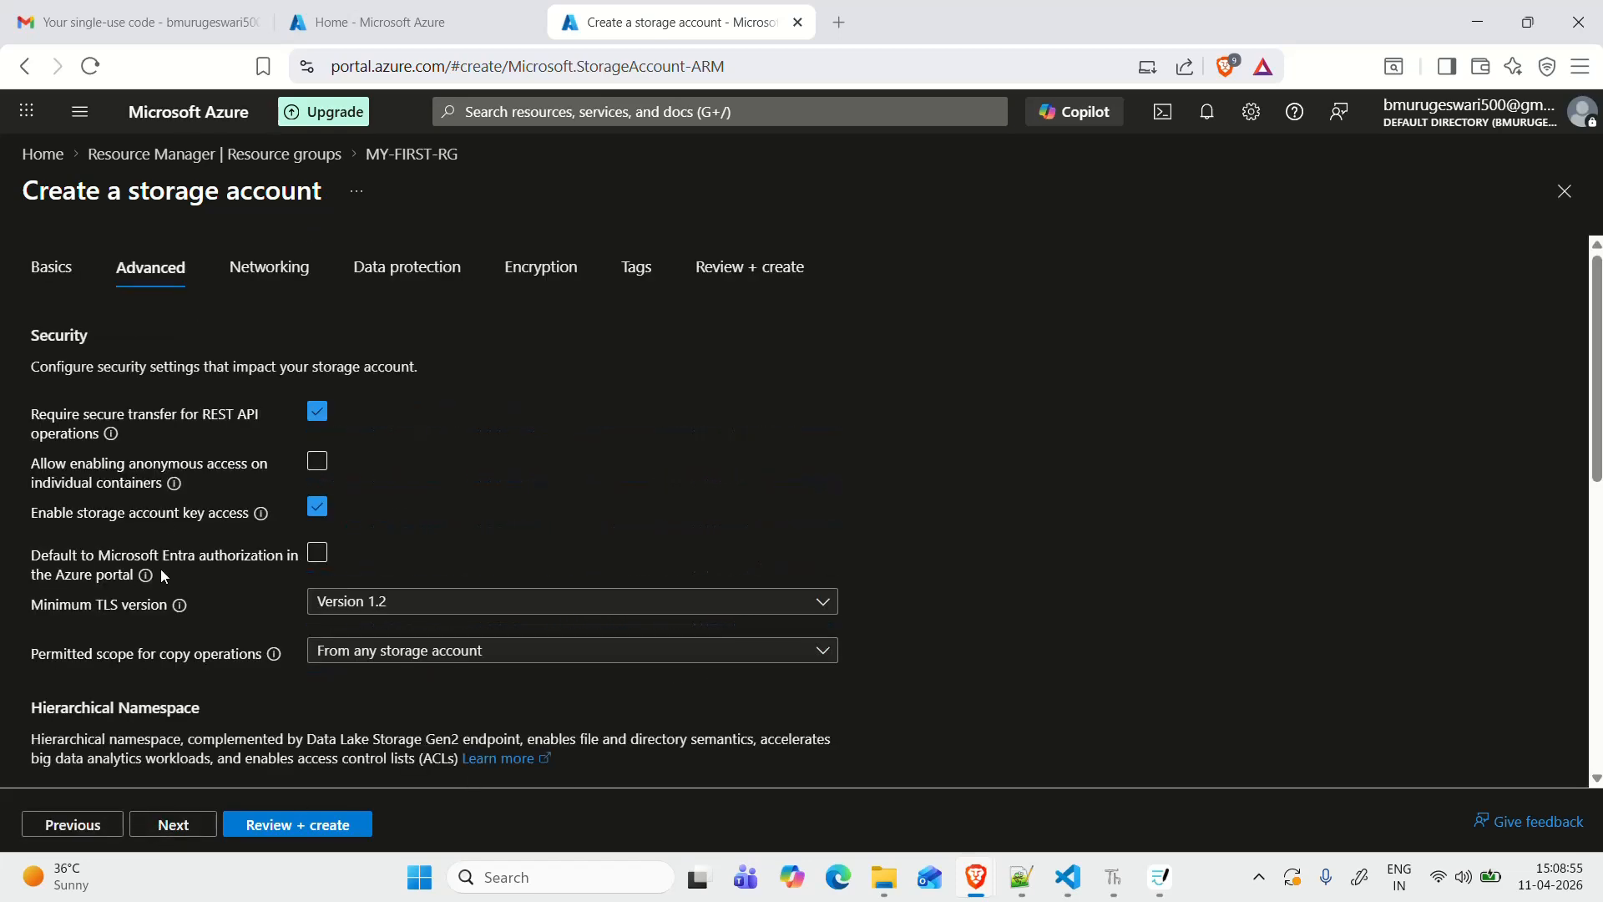
scroll(357, 492, down, 3)
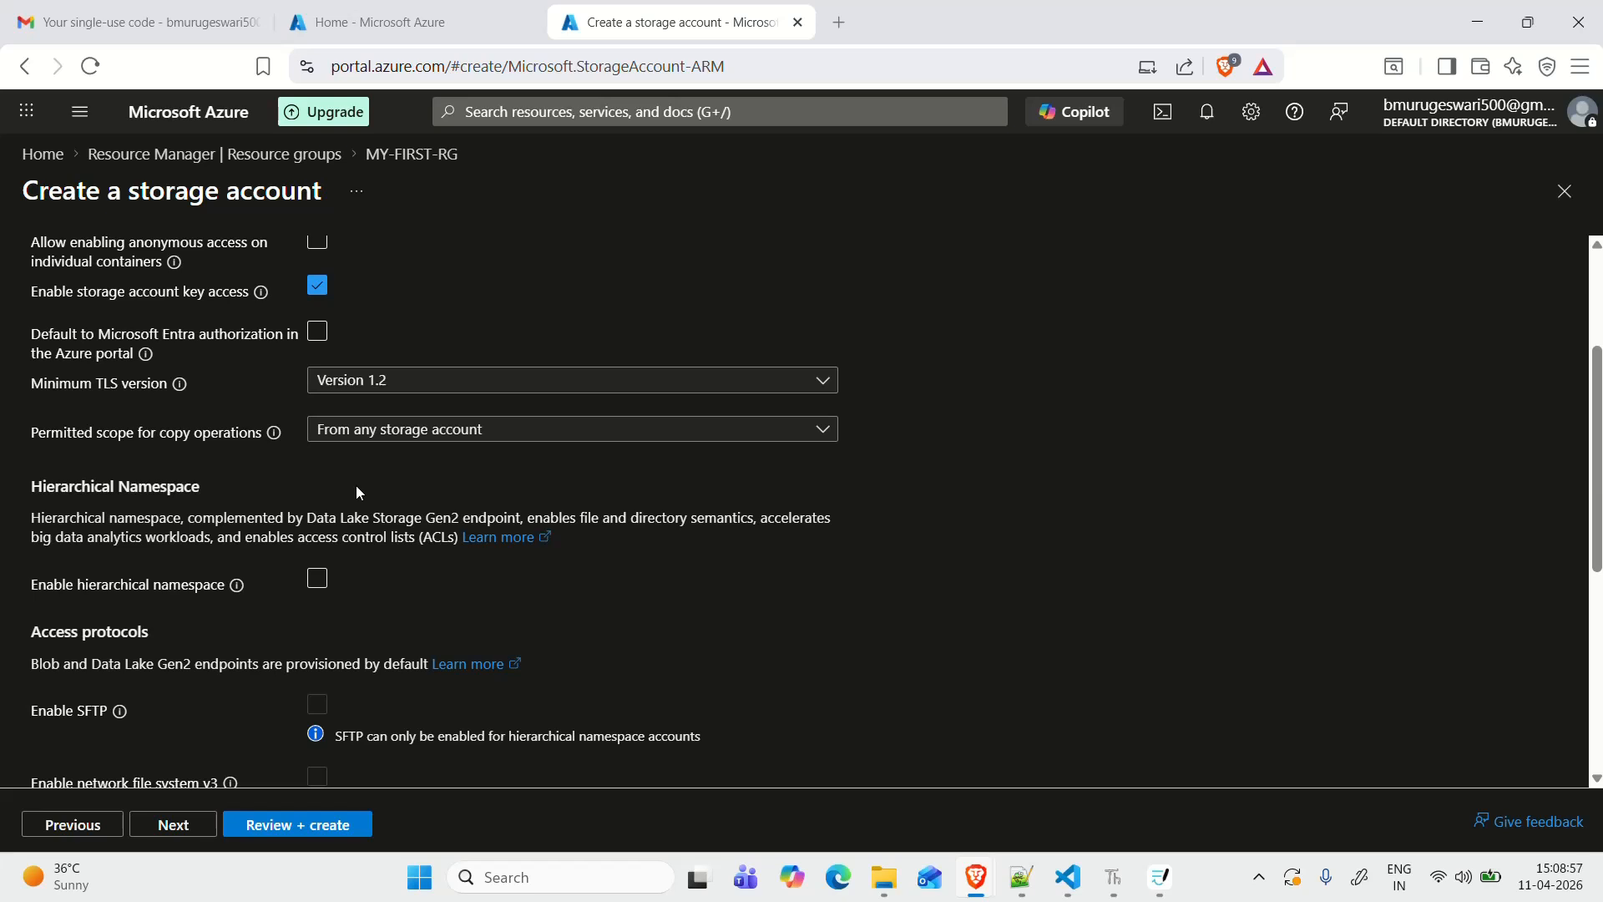
click(318, 582)
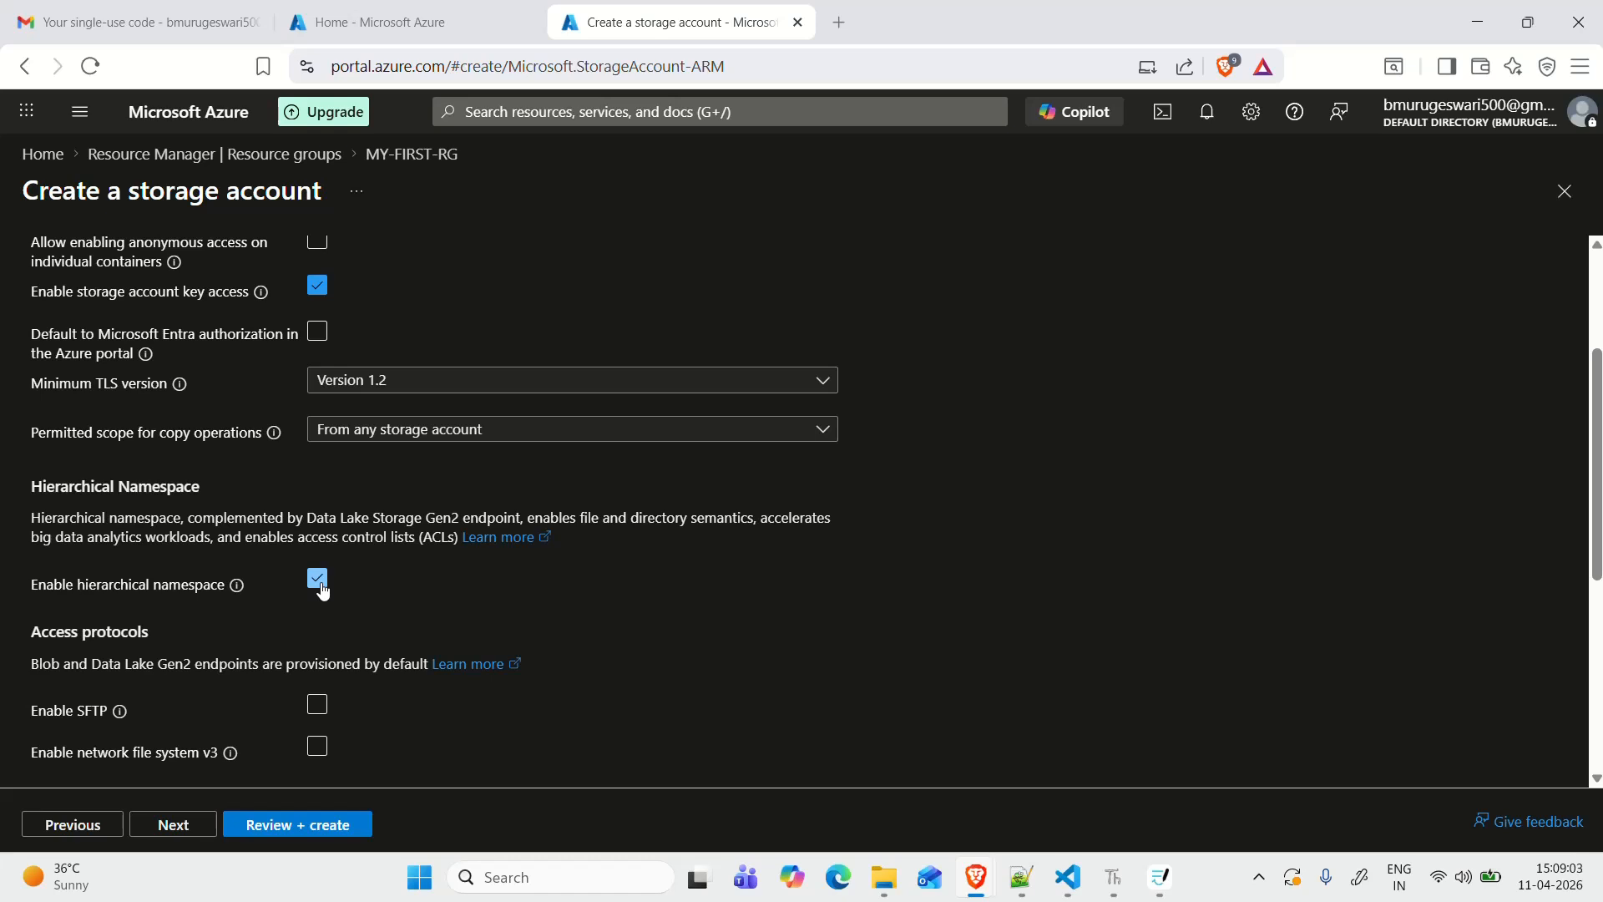
click(320, 594)
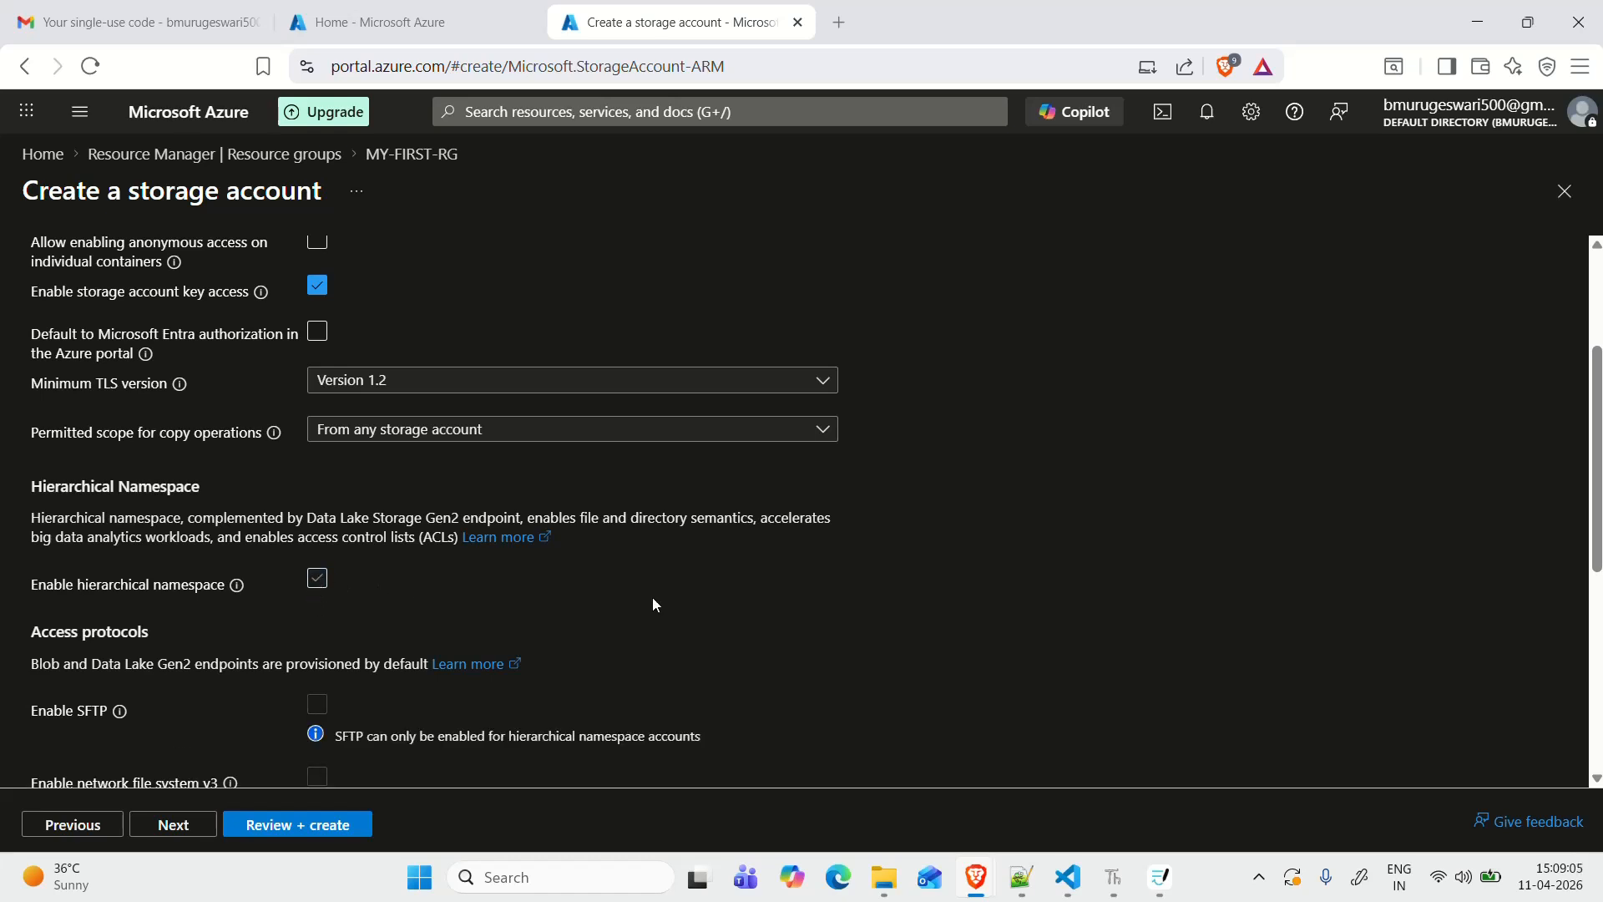
click(319, 578)
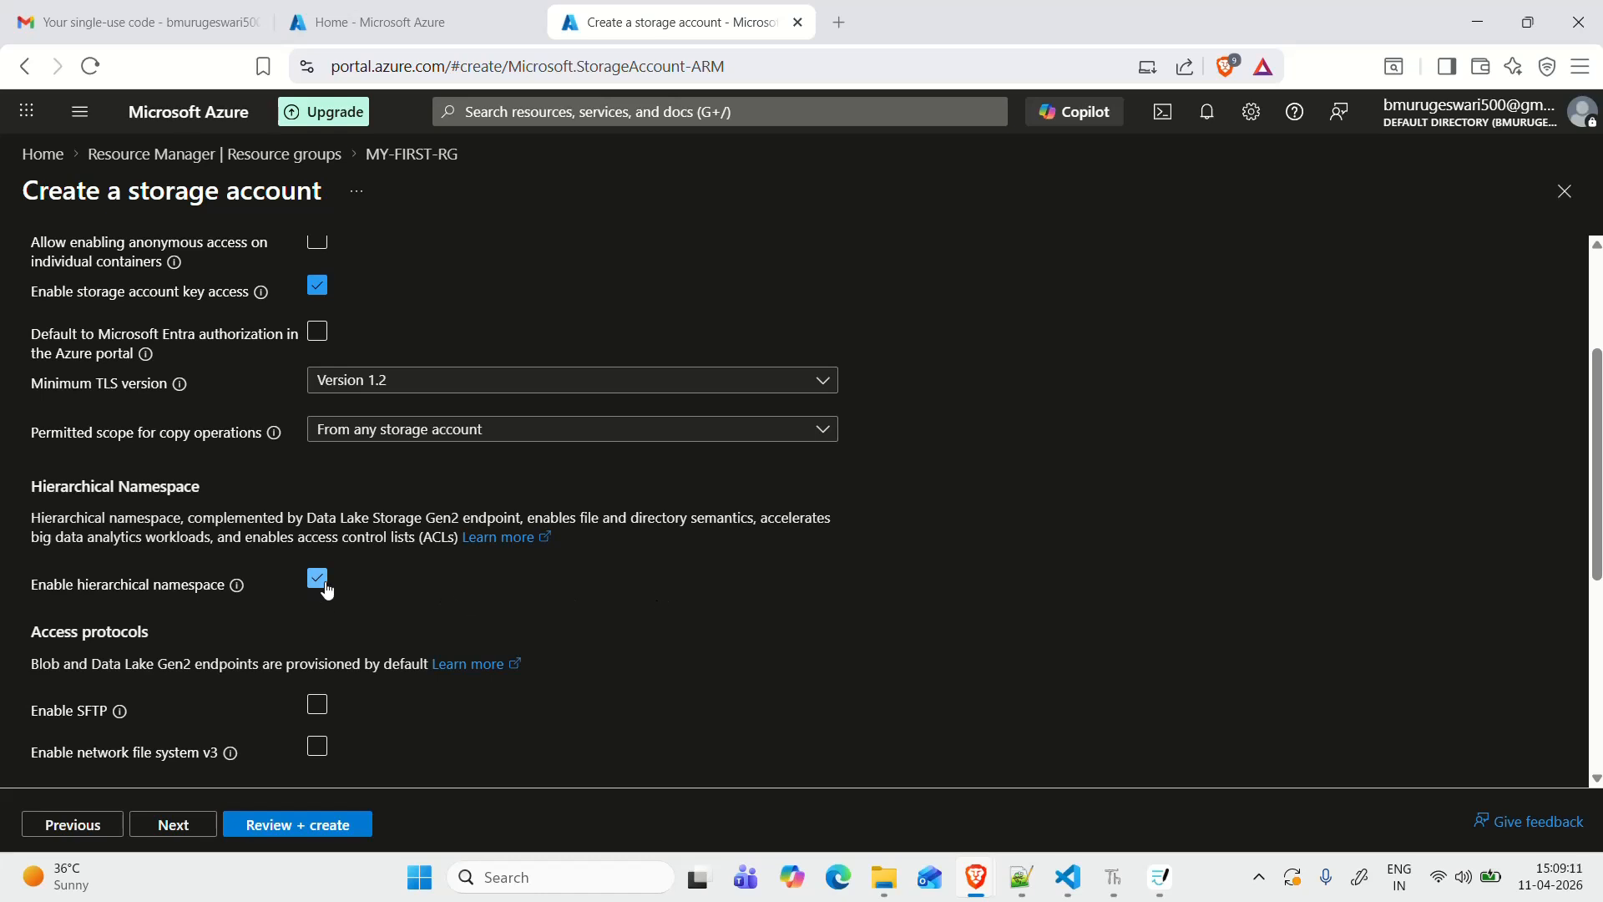
drag(12, 579, 154, 586)
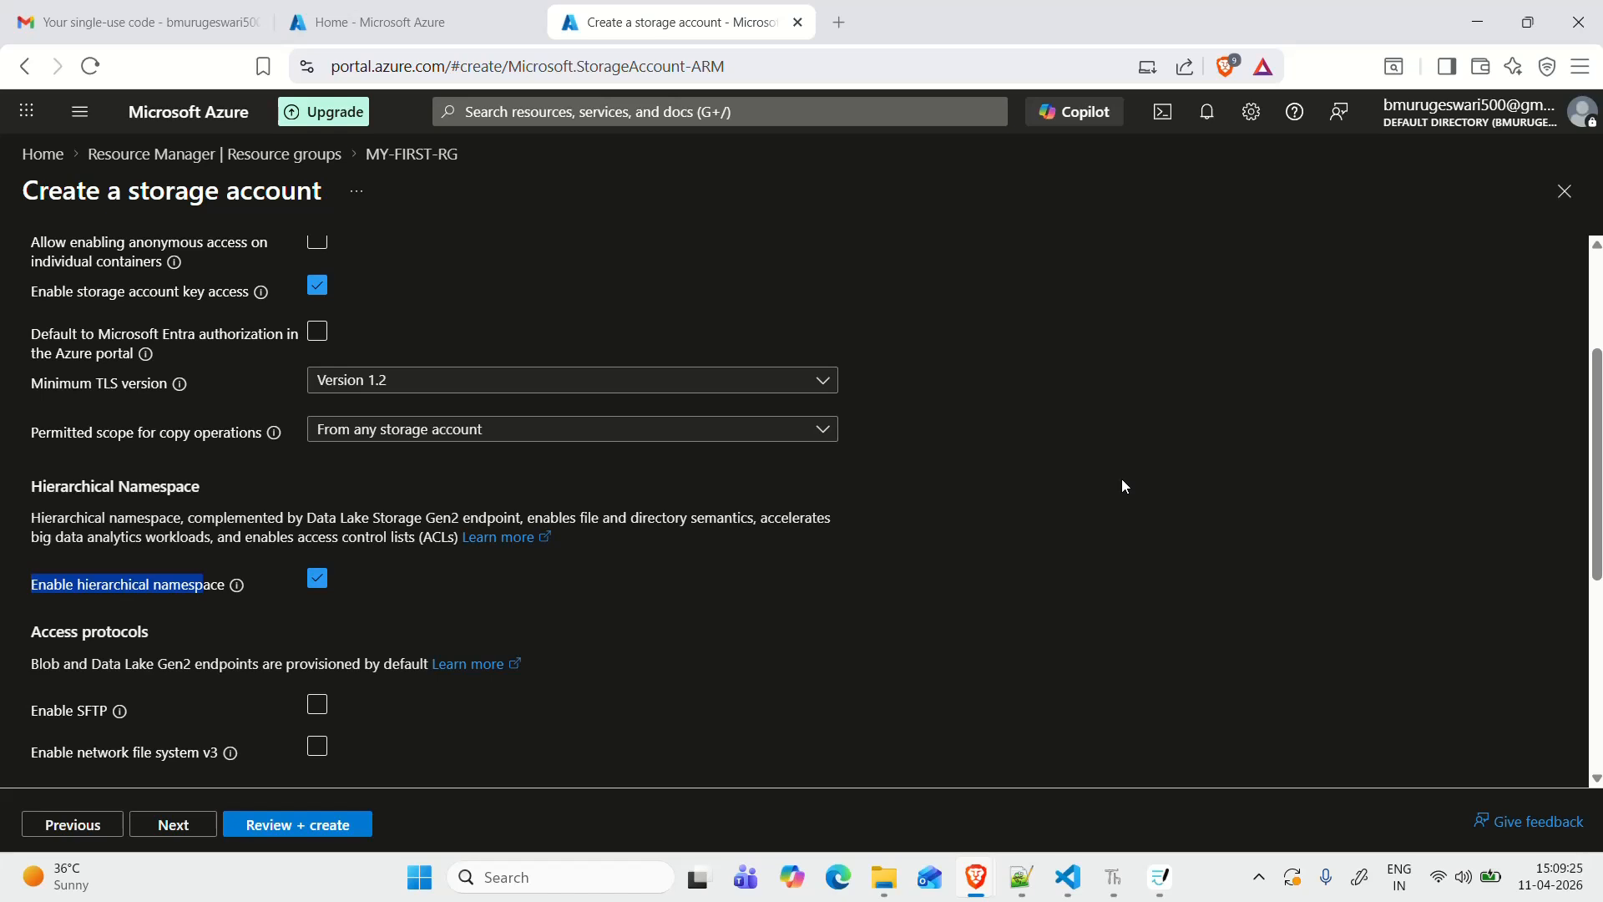
click(258, 600)
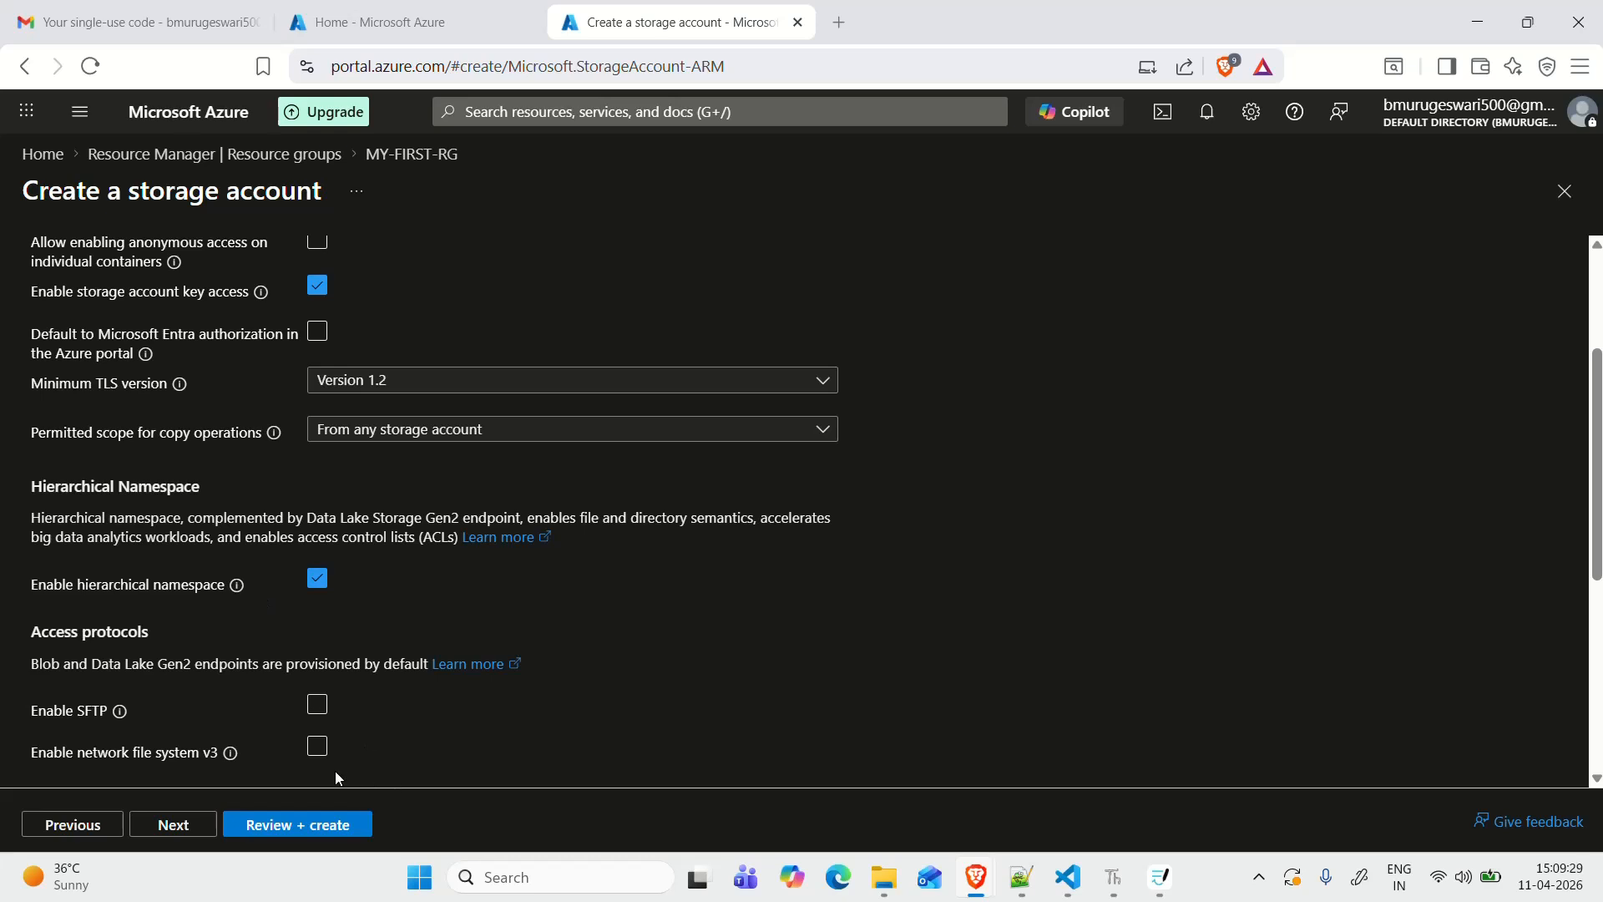
Step: Review the configuration summary of mydatalake010 and create the storage account
click(301, 832)
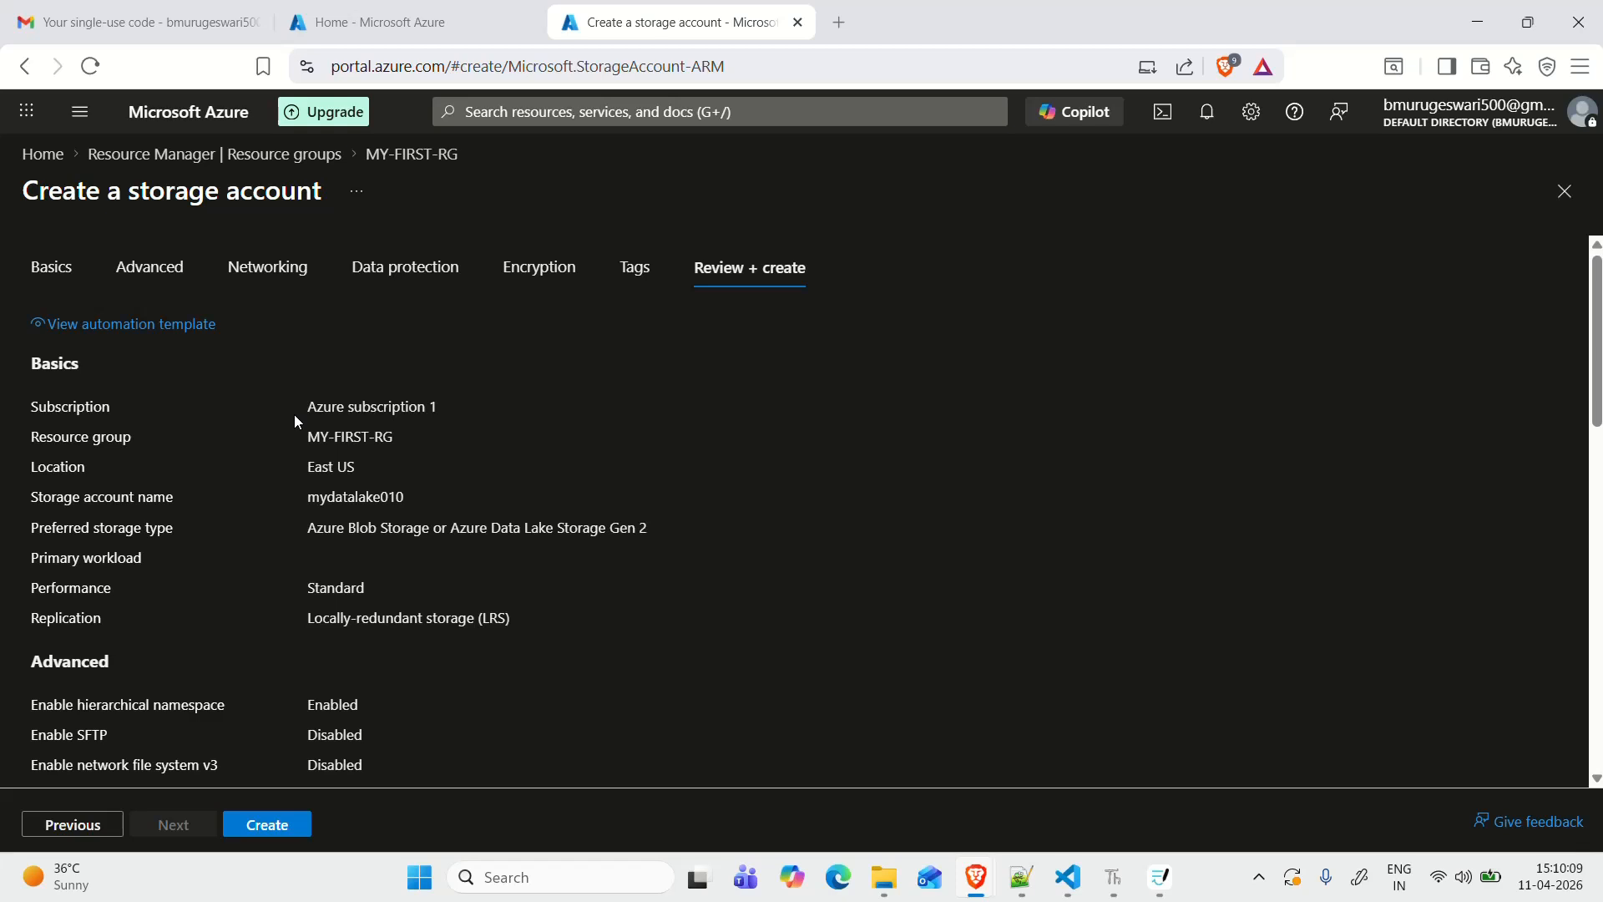
scroll(42, 519, down, 1)
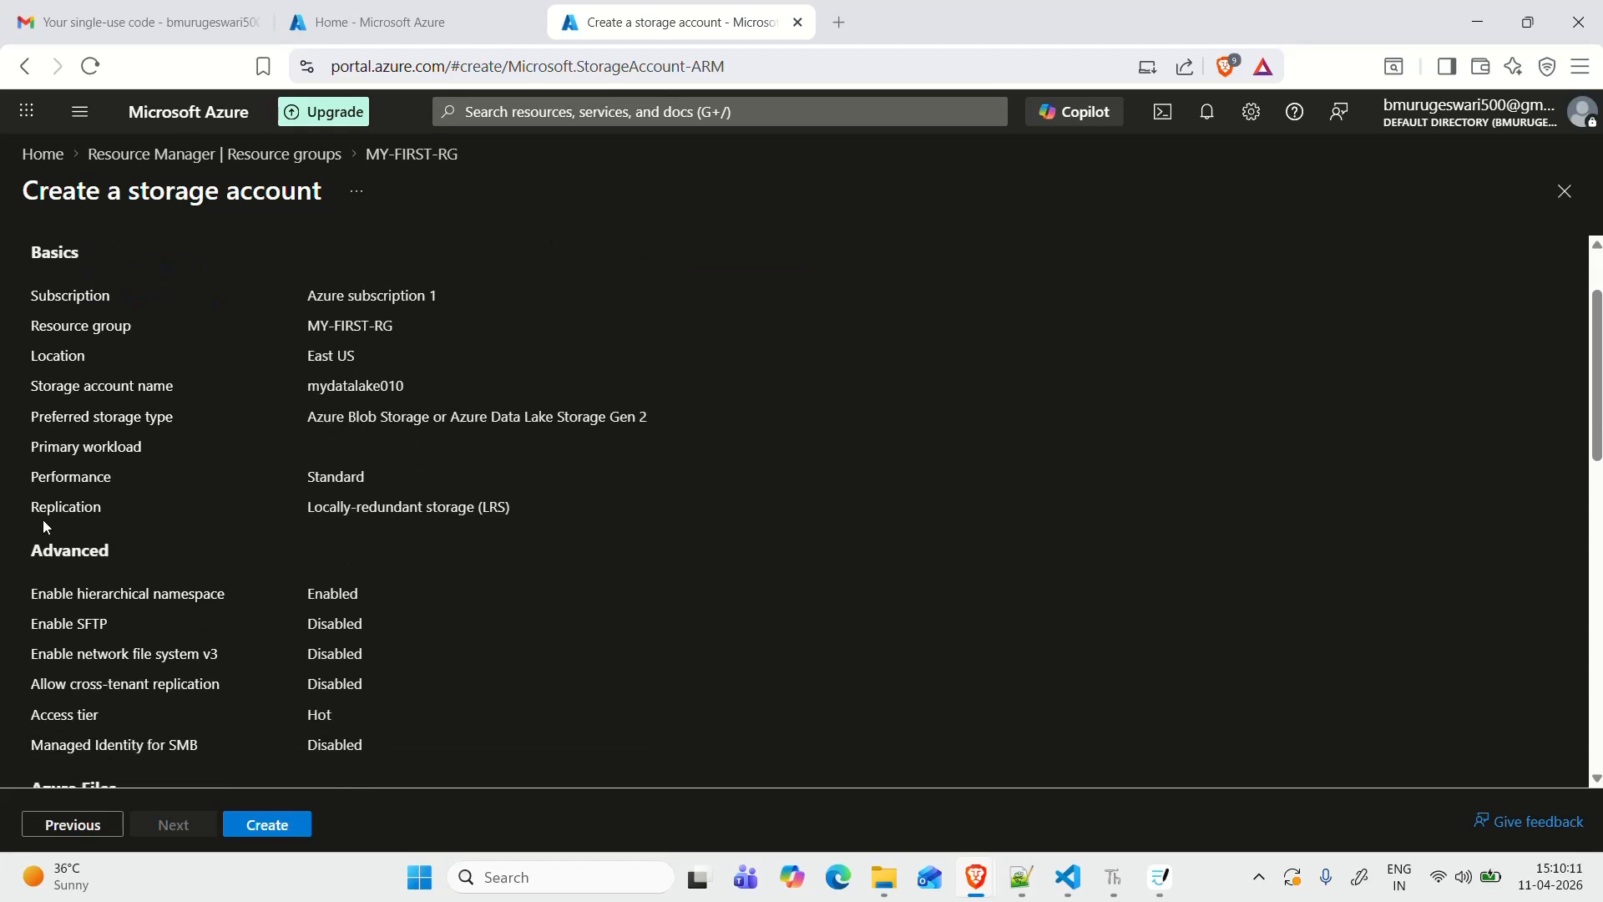
scroll(224, 585, up, 1)
click(272, 836)
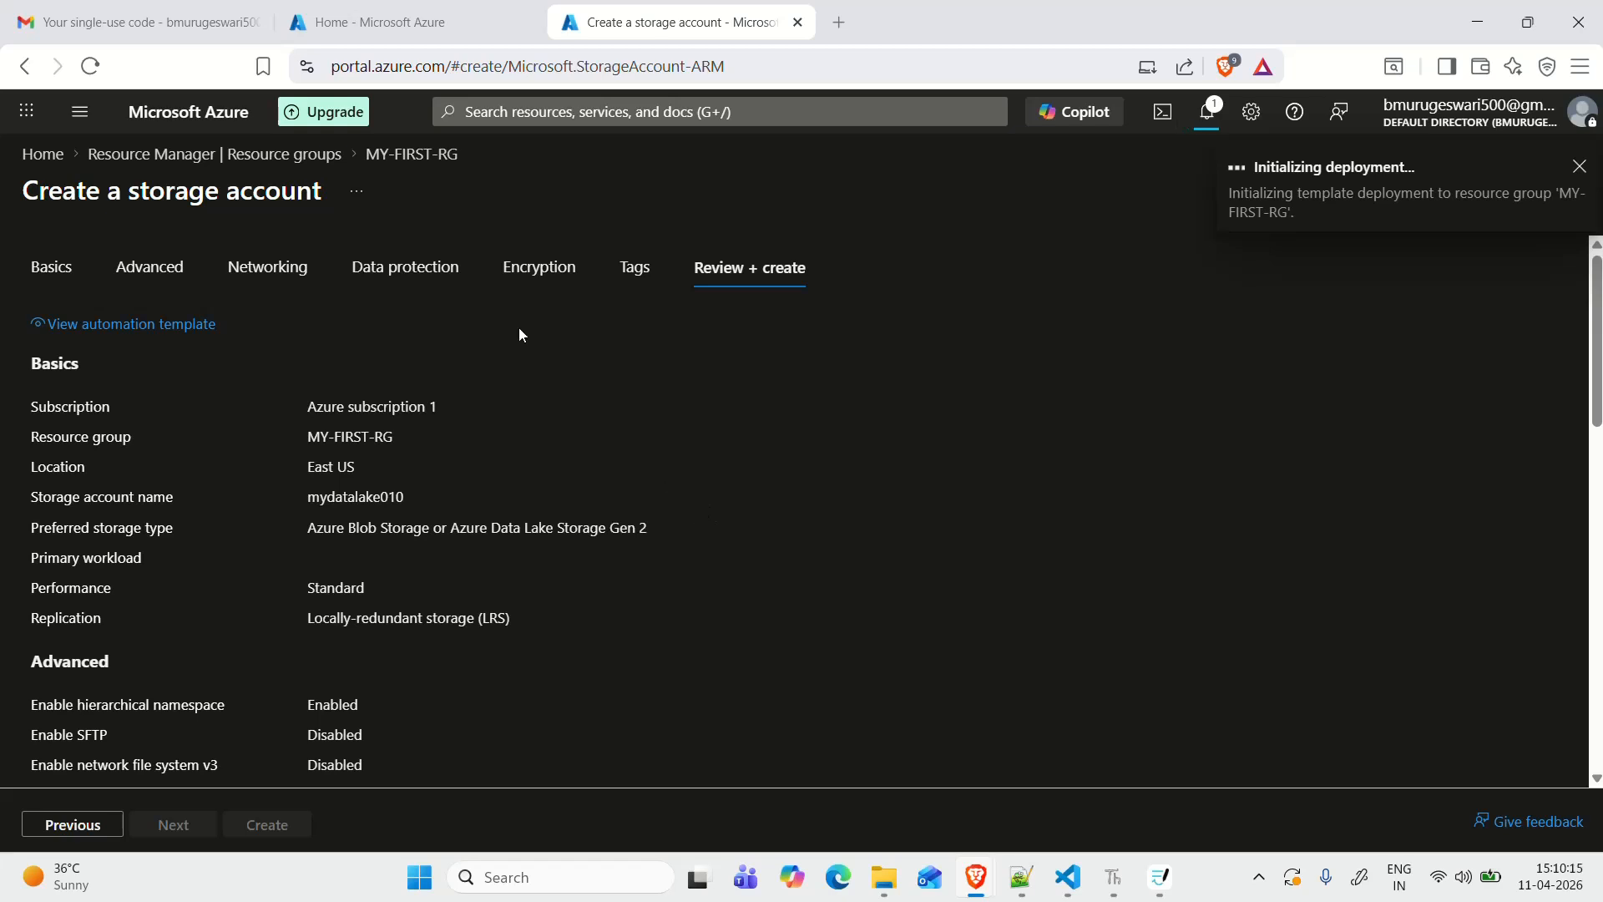
Step: Check the deployment notification and look through the storage account's configuration summary down to the encryption settings
click(1205, 113)
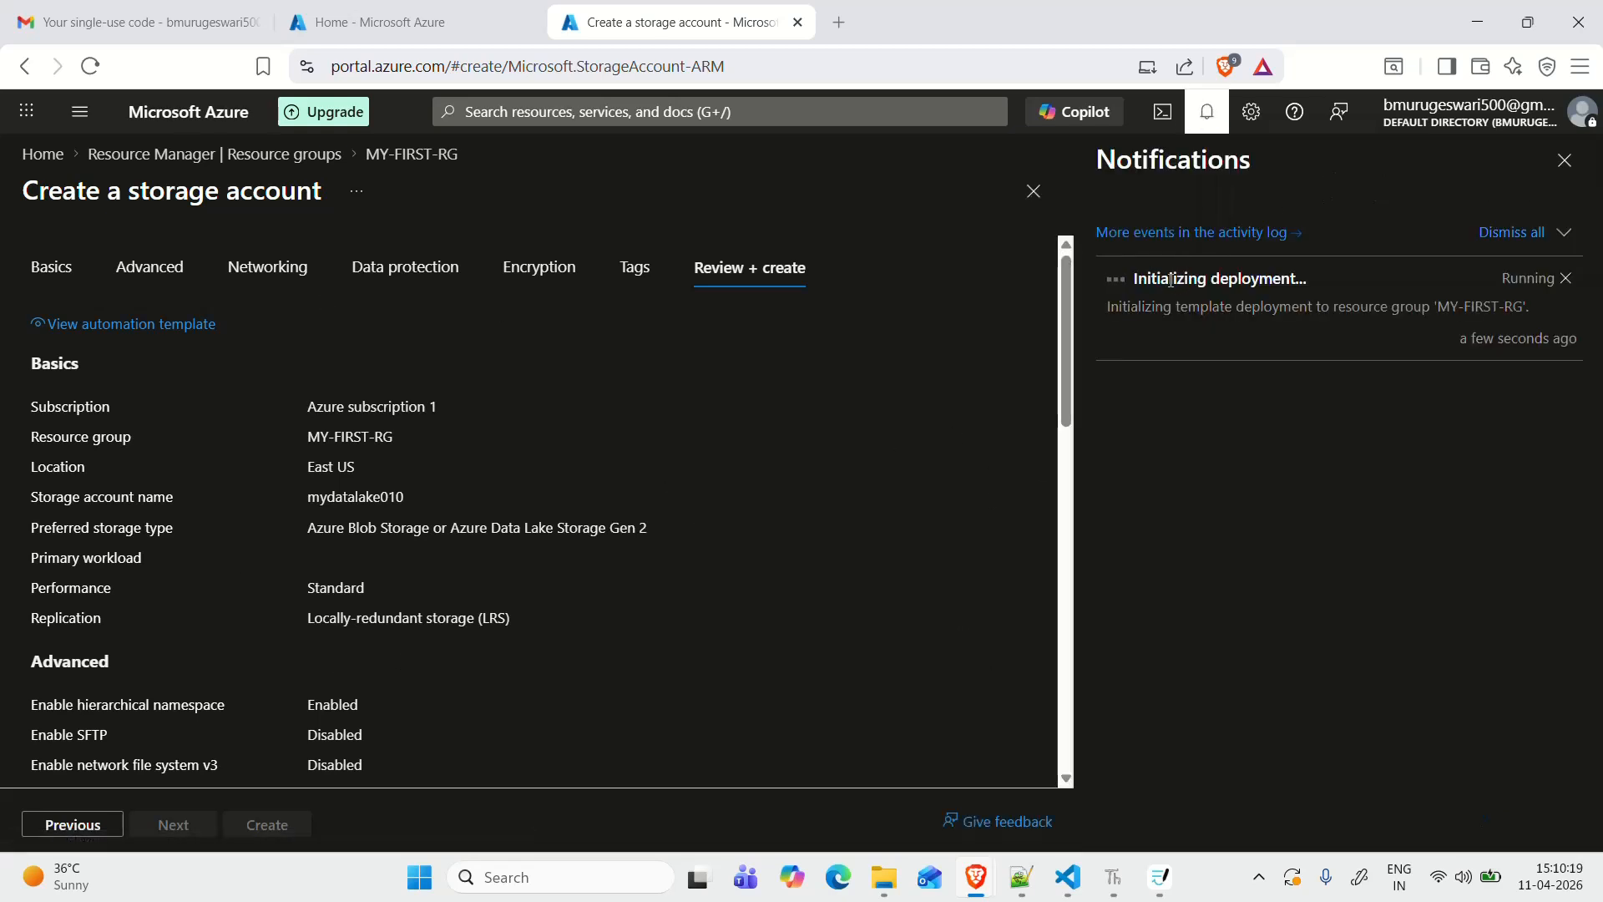
drag(1135, 278, 1331, 281)
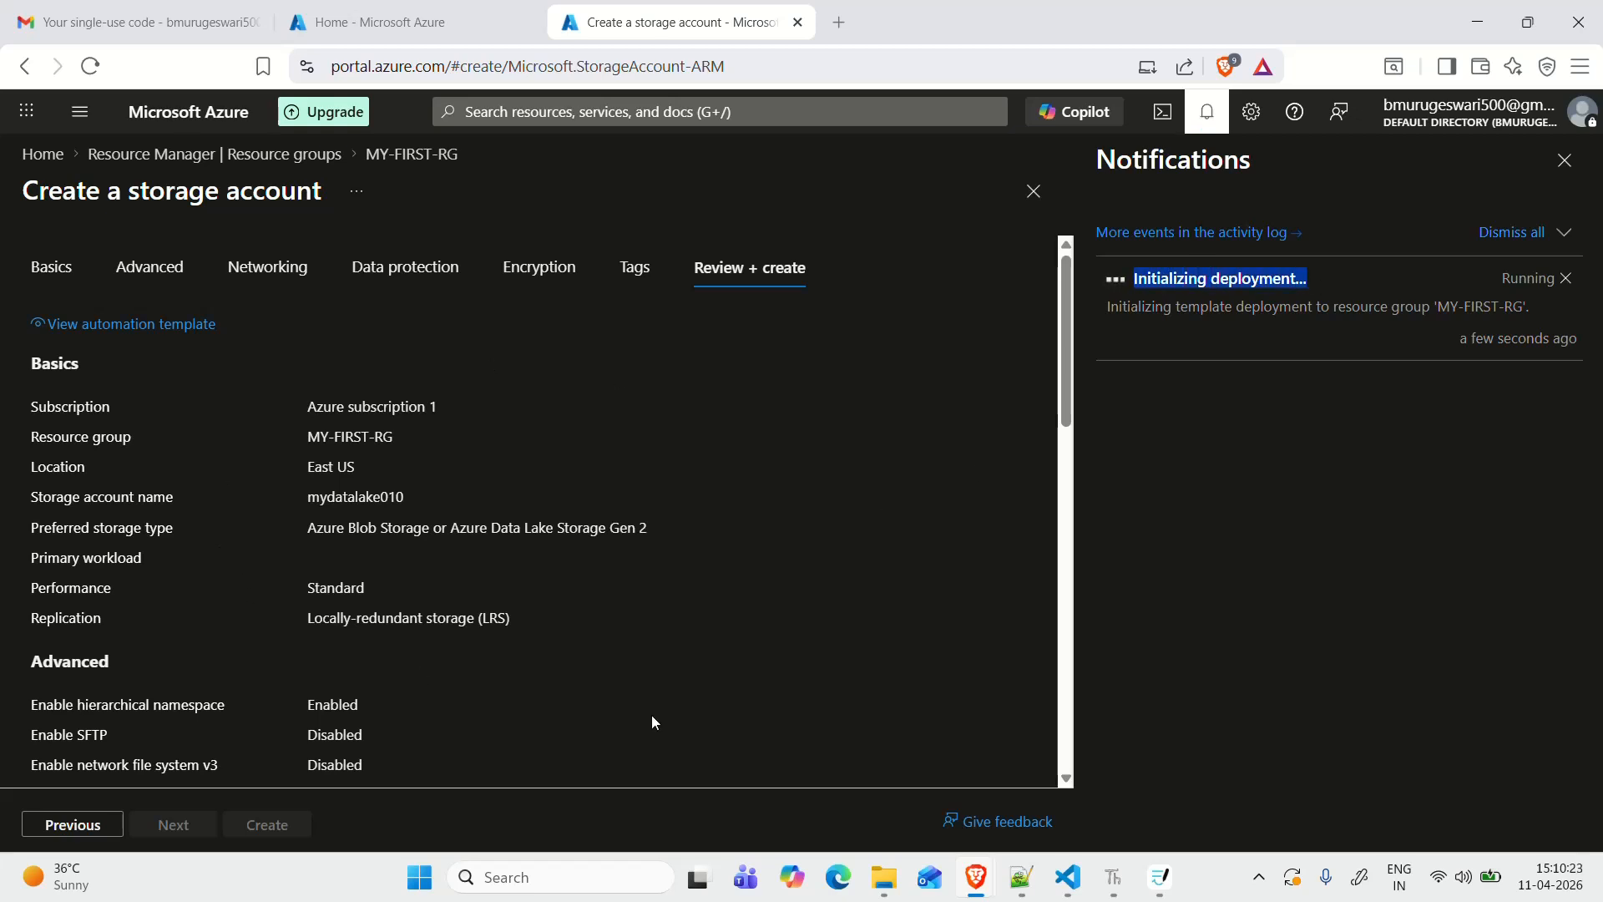
click(1207, 111)
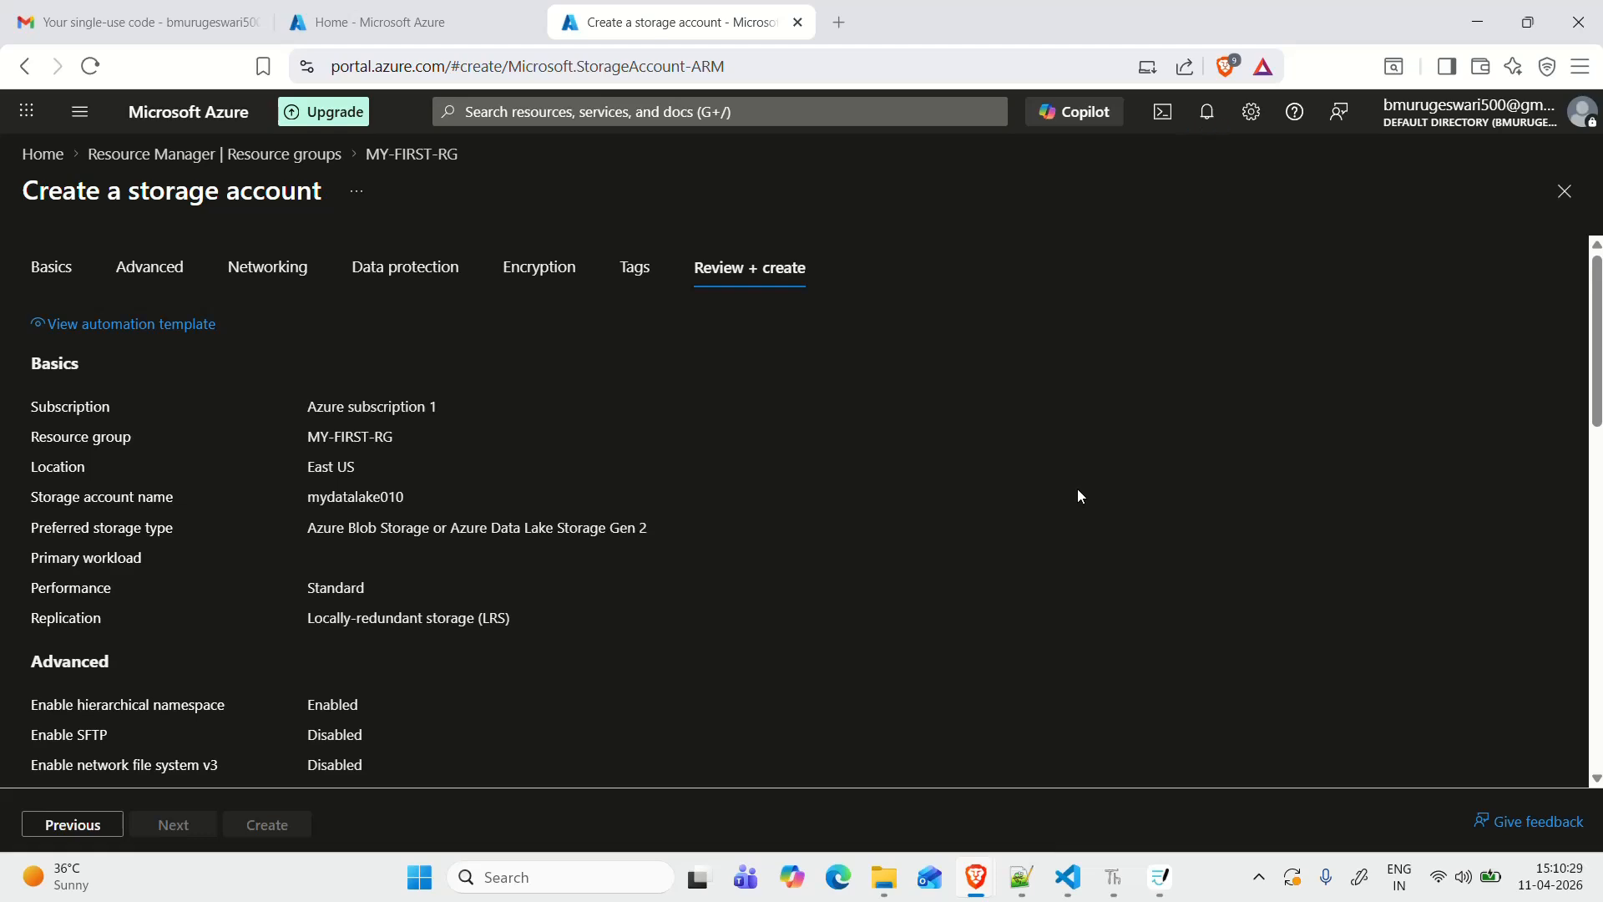
scroll(1077, 496, down, 10)
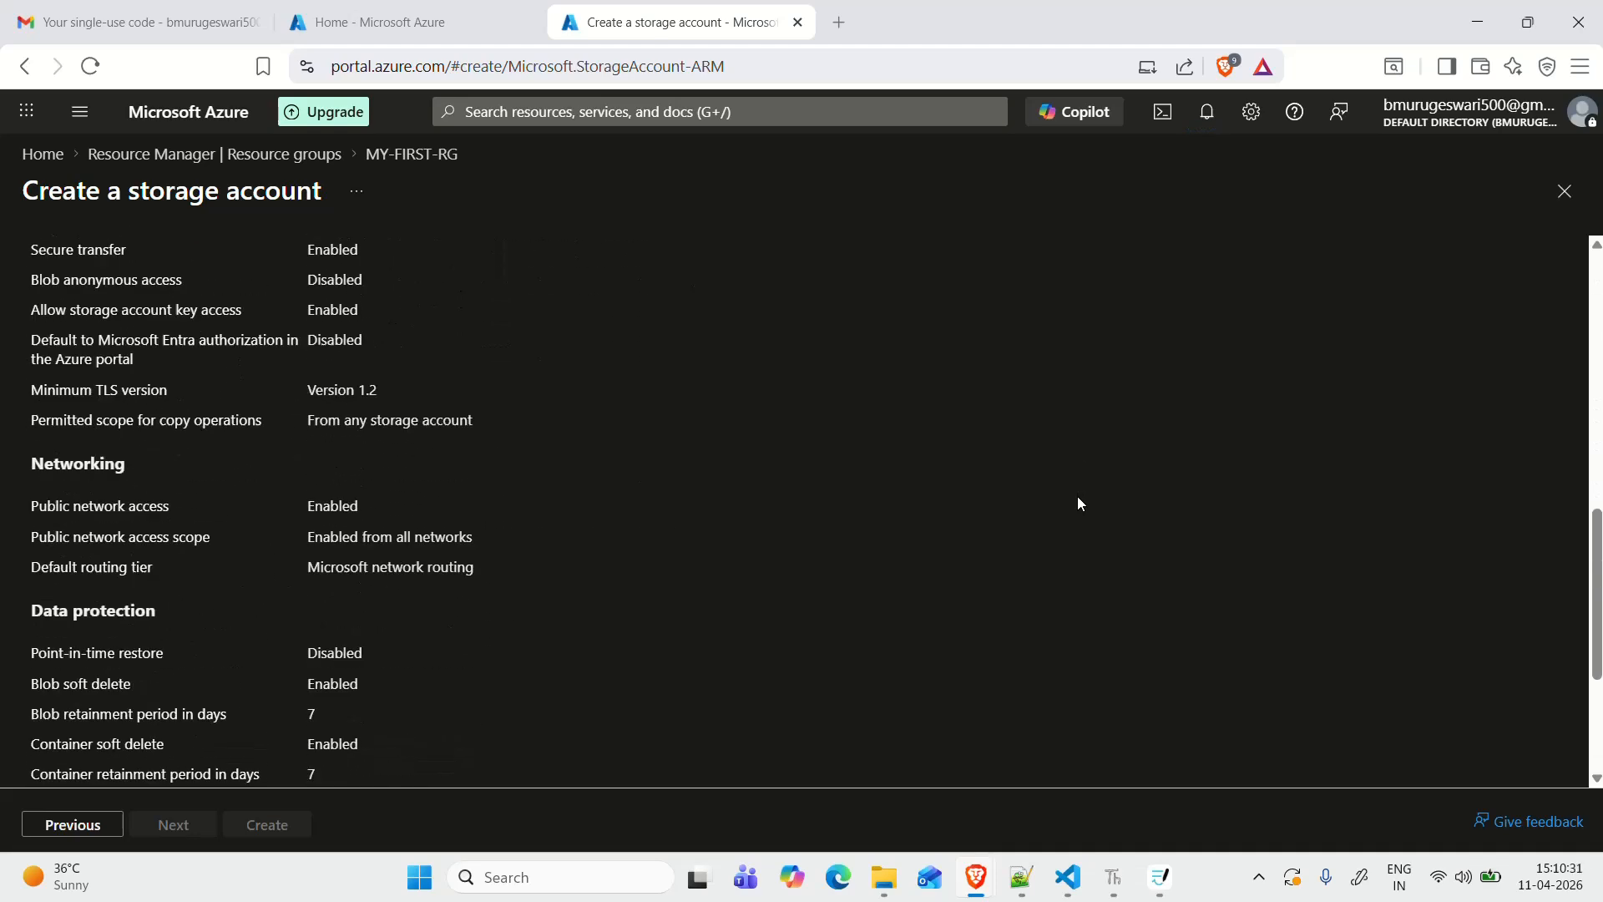
scroll(1076, 506, down, 2)
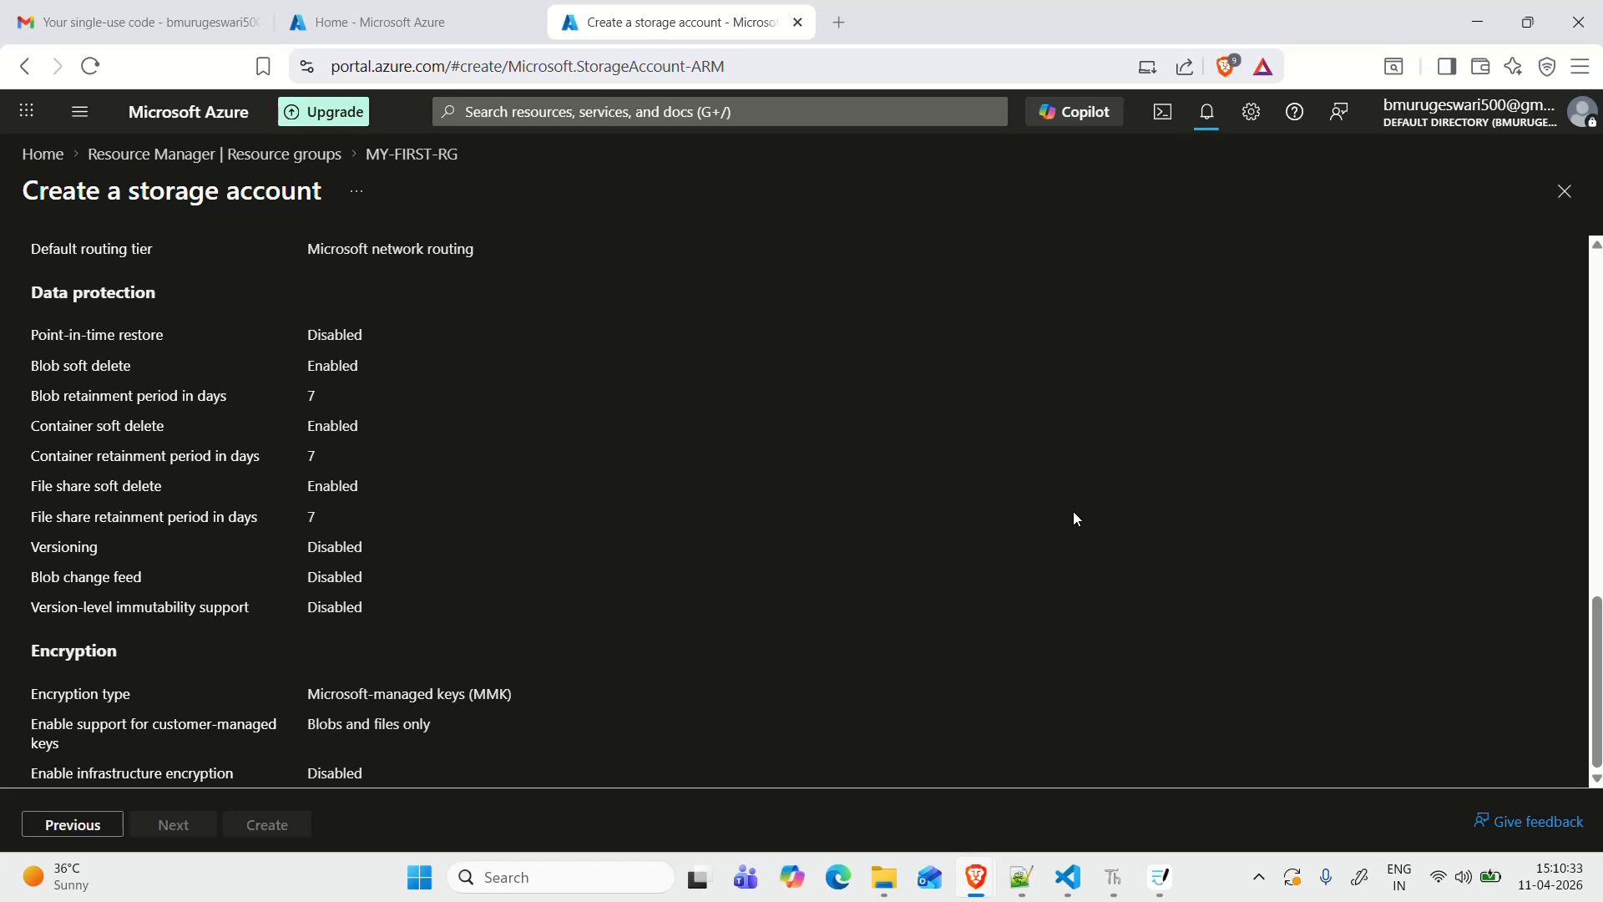
scroll(1074, 513, up, 12)
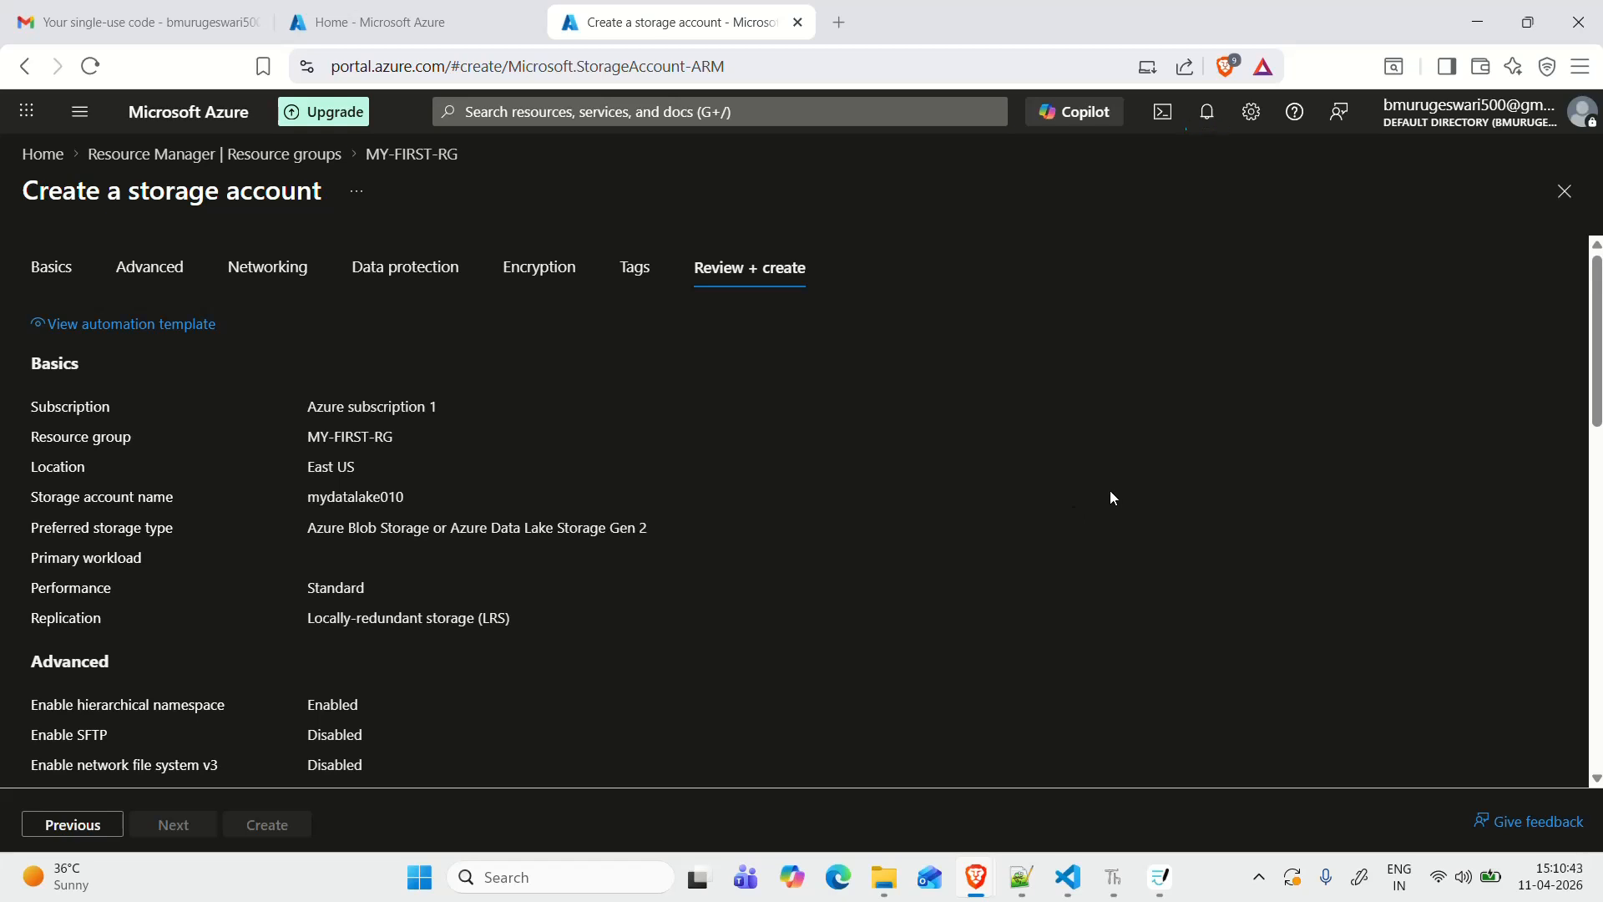
scroll(905, 557, down, 4)
scroll(904, 557, up, 4)
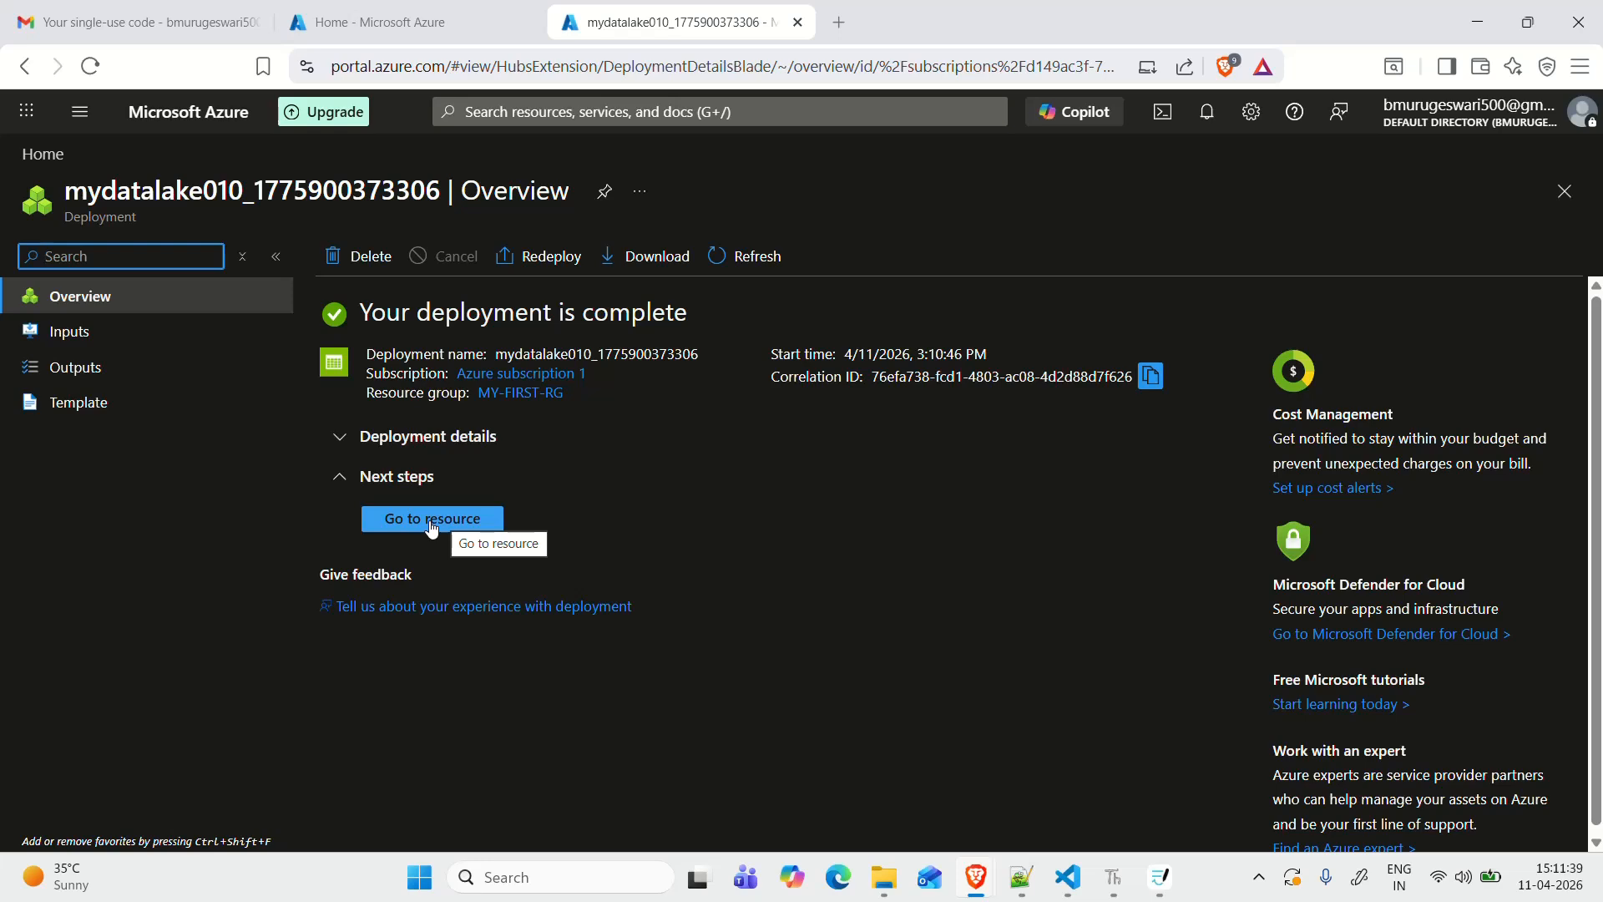
Step: Return to the portal home page, look at the recent resources, and open the Resource groups list with its side navigation collapsed
click(36, 158)
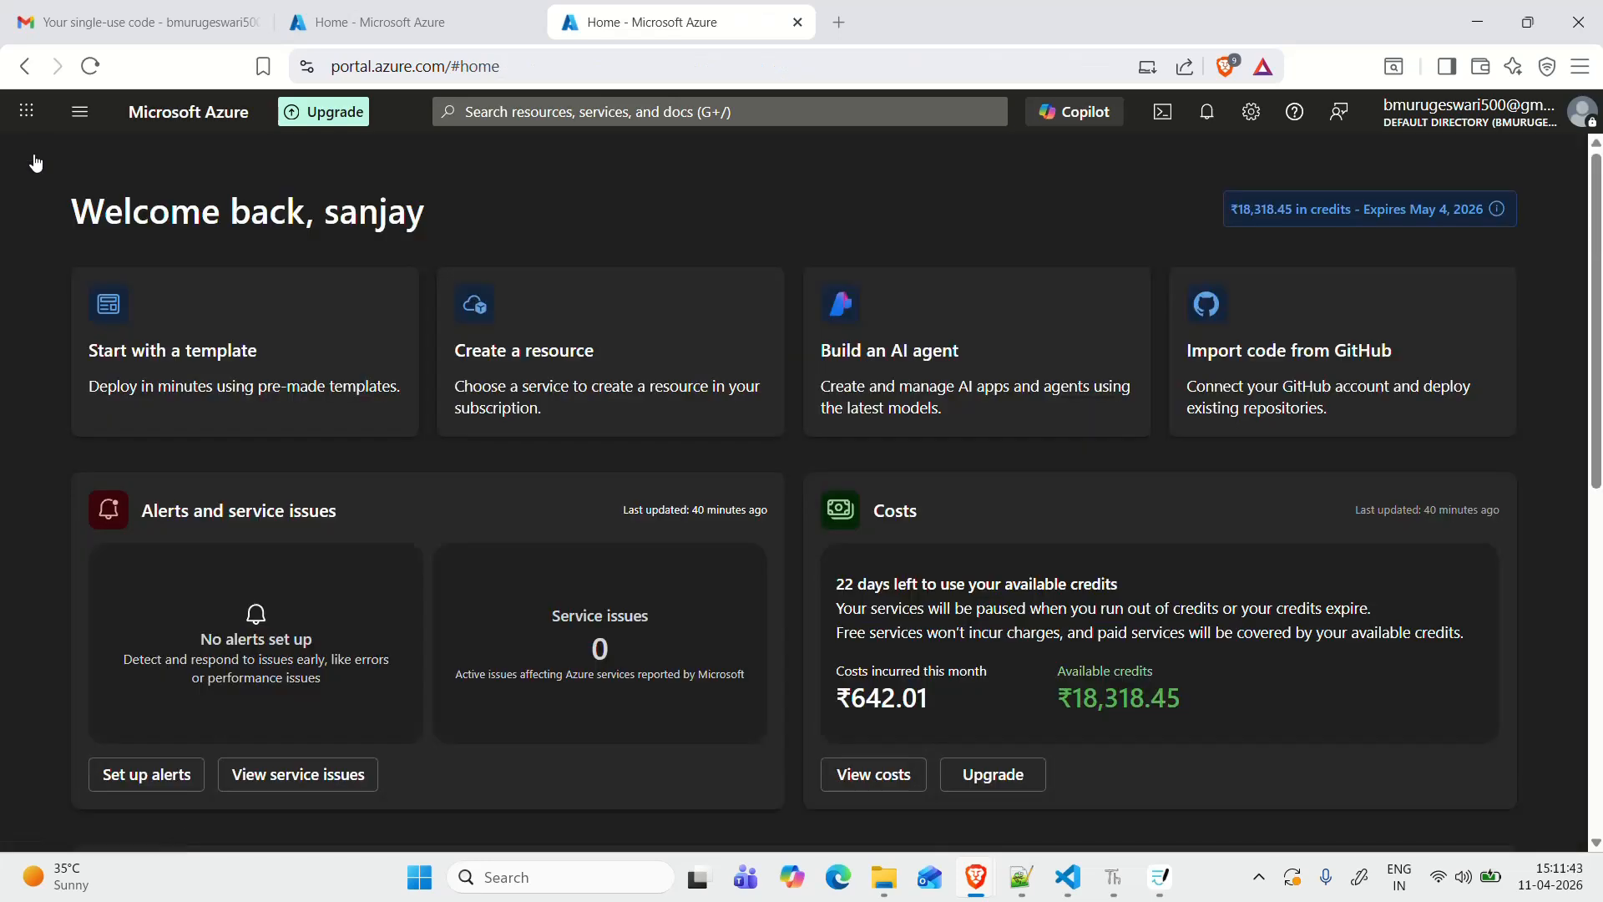
scroll(72, 449, down, 5)
scroll(72, 449, down, 2)
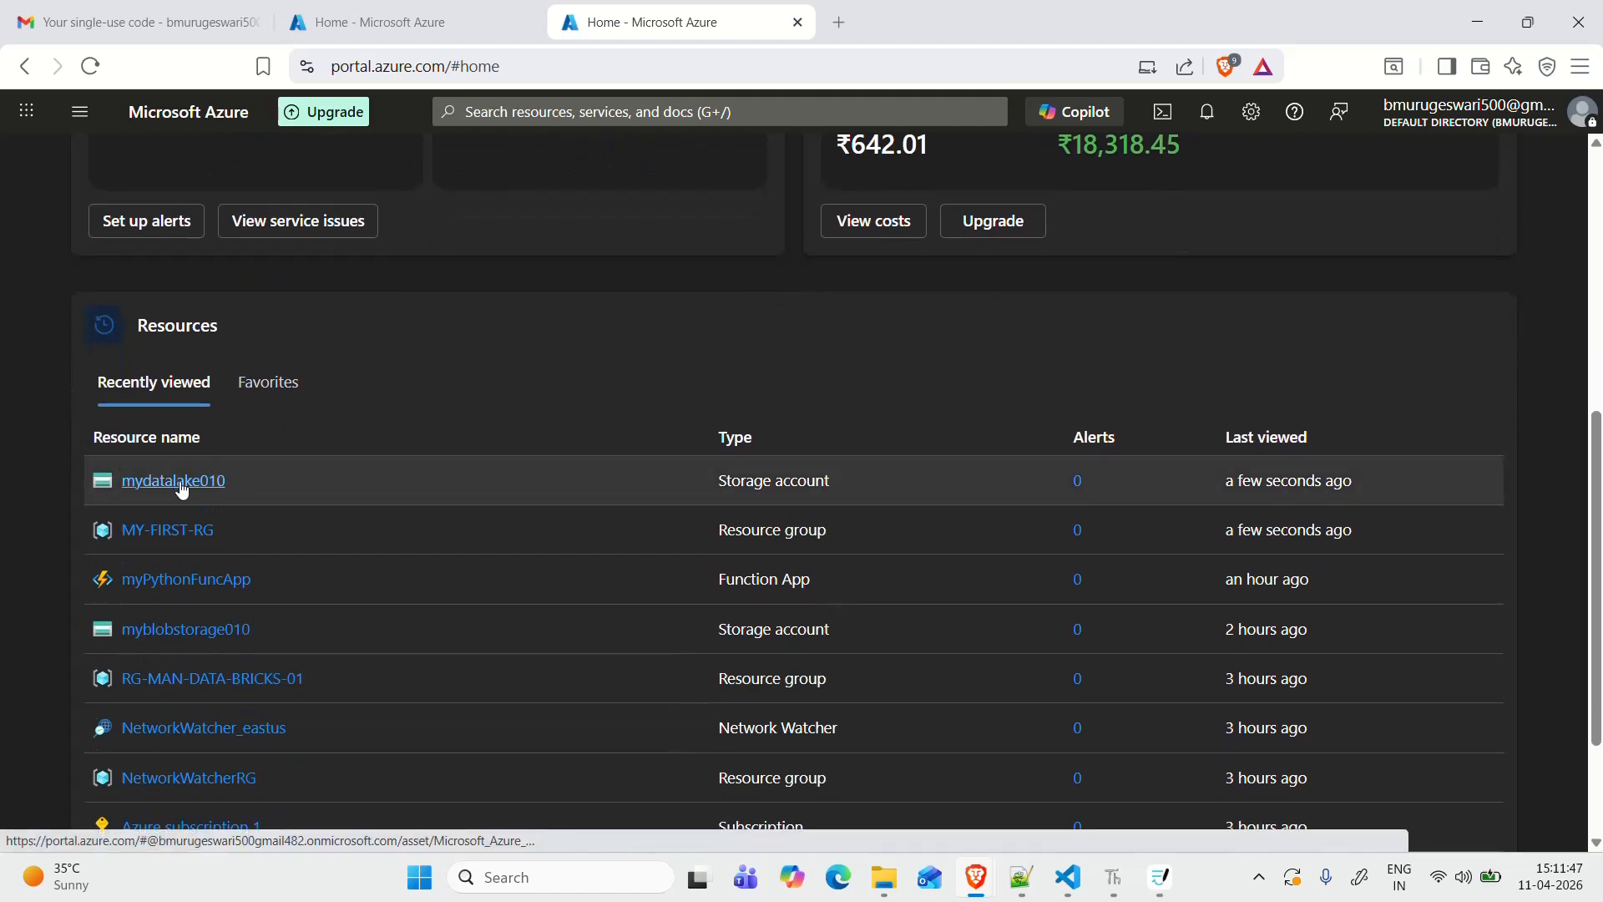
scroll(182, 490, up, 7)
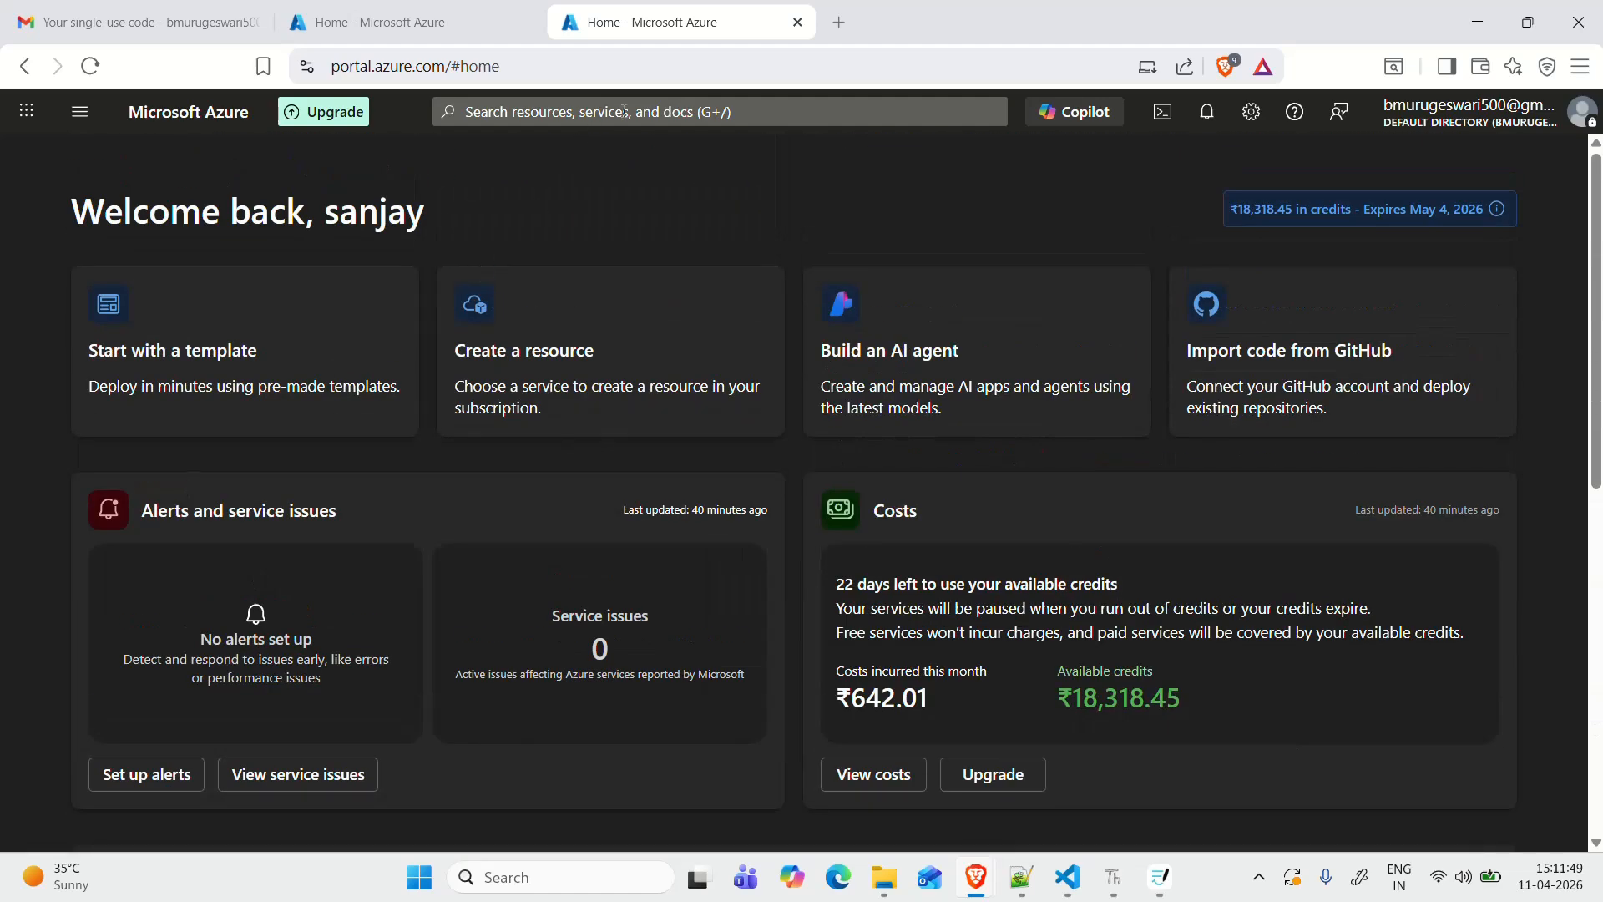
click(623, 111)
click(599, 342)
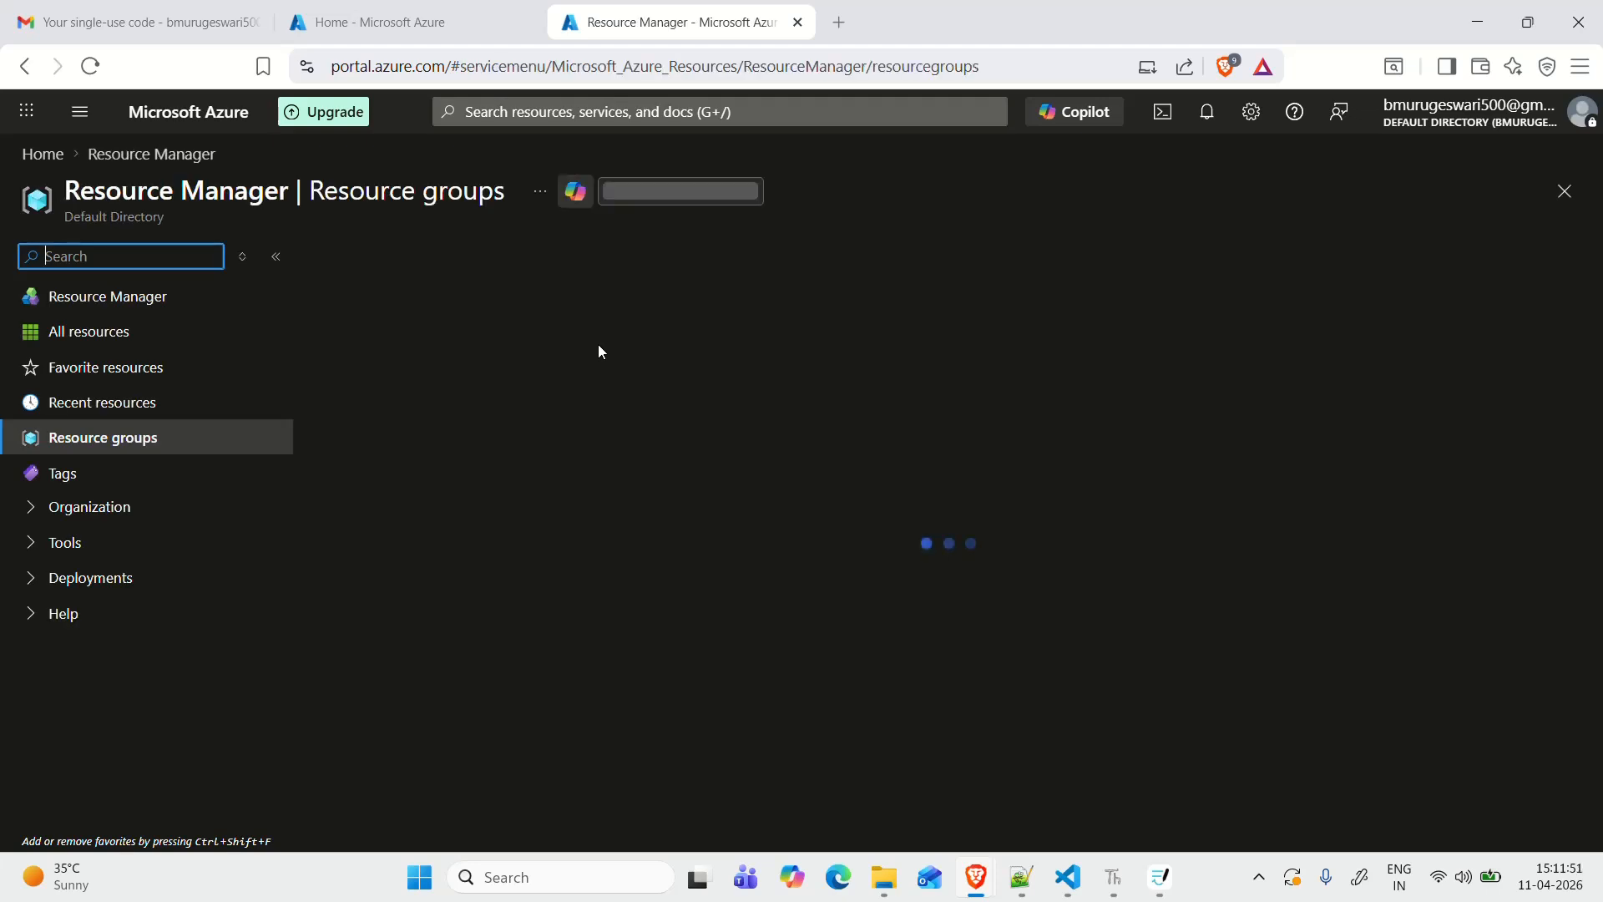
click(277, 257)
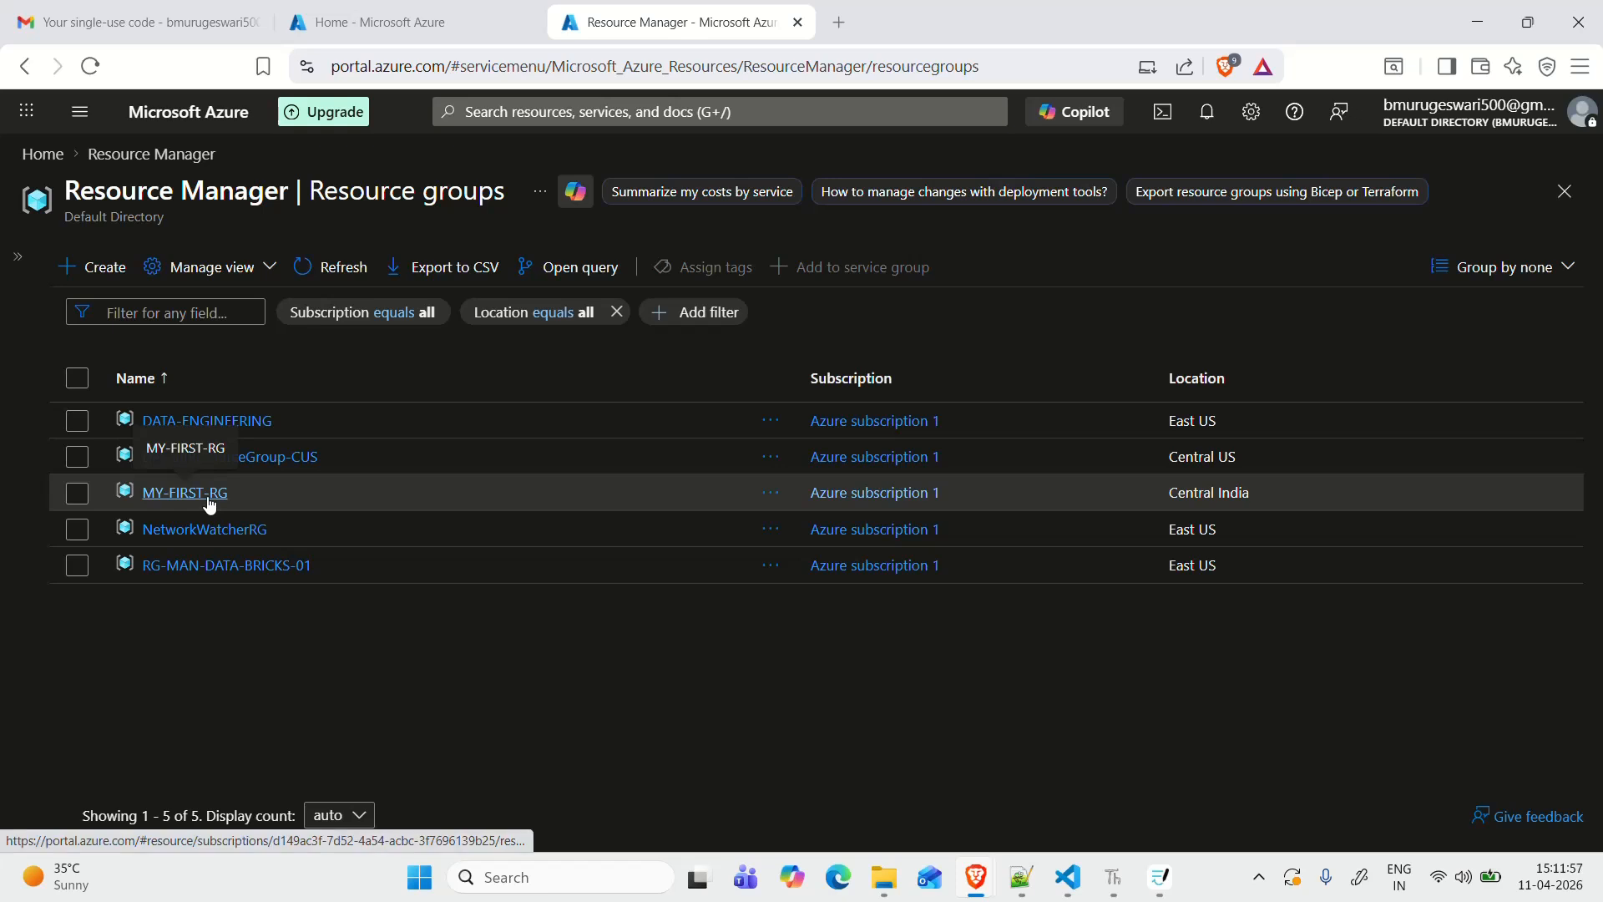
Step: Open mydatalake010 from the MY-FIRST-RG resource group, check its containers and return to the account's overview
click(200, 494)
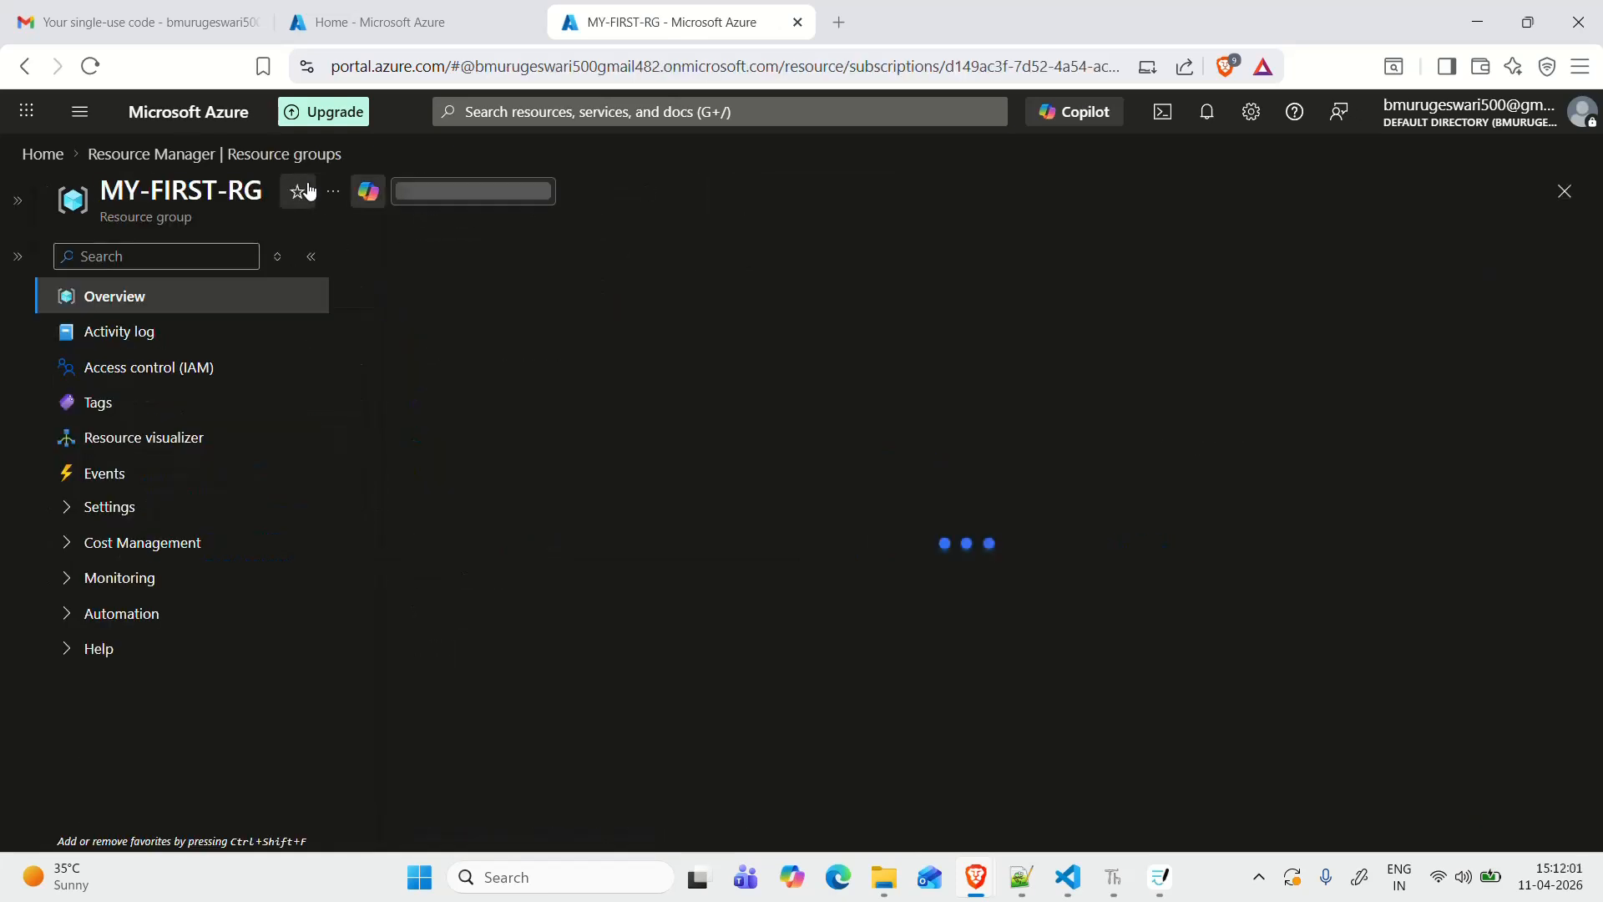
click(311, 260)
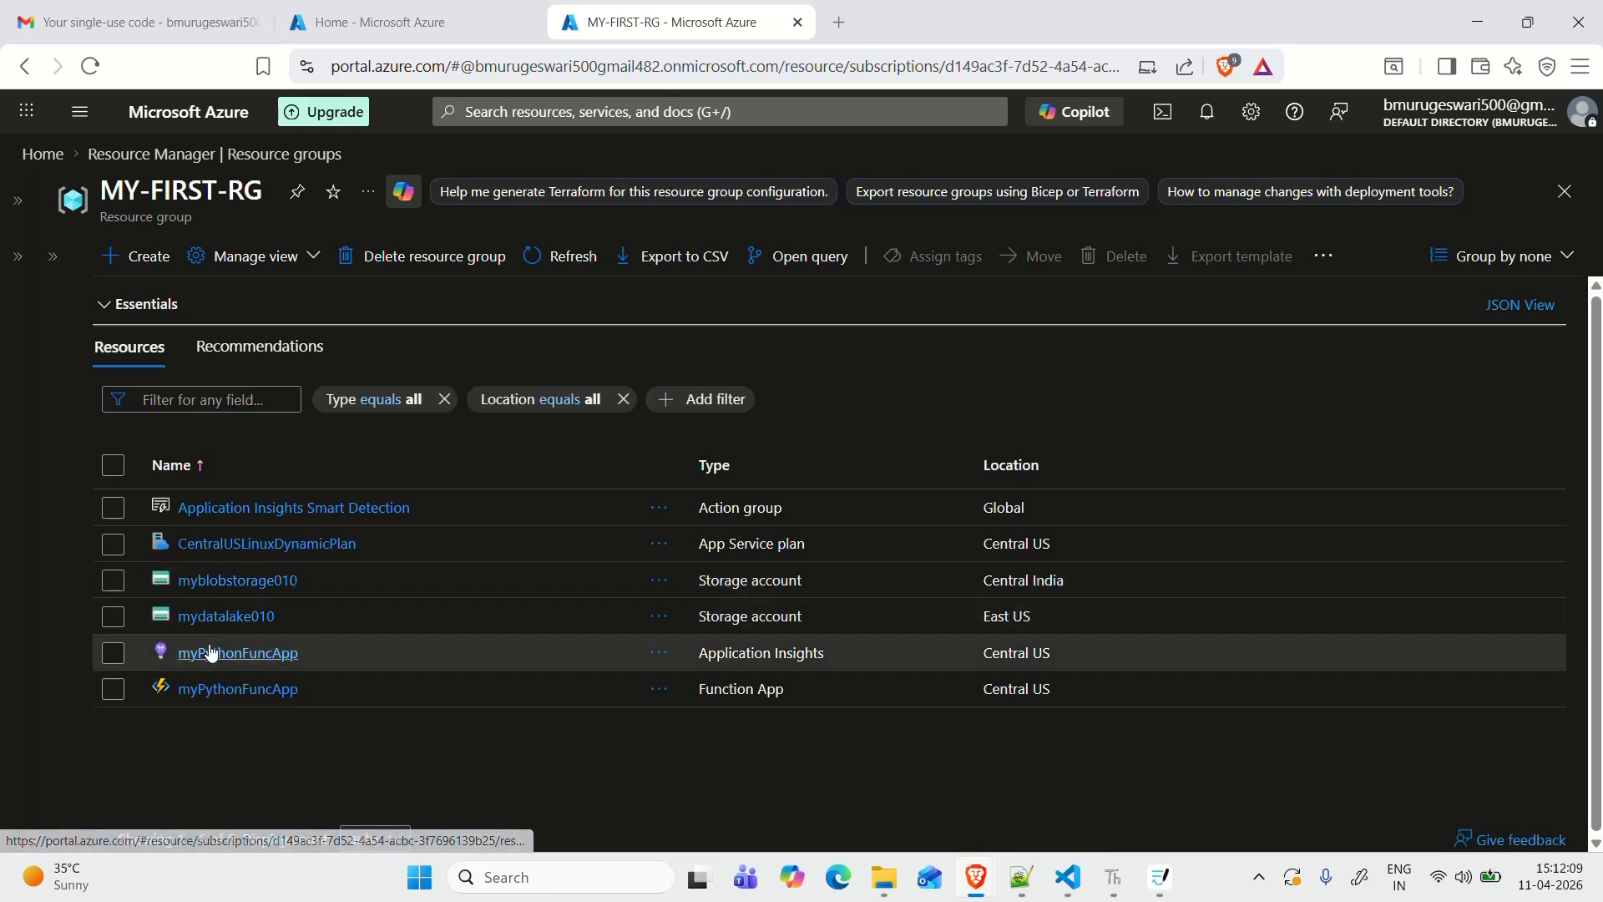
click(234, 619)
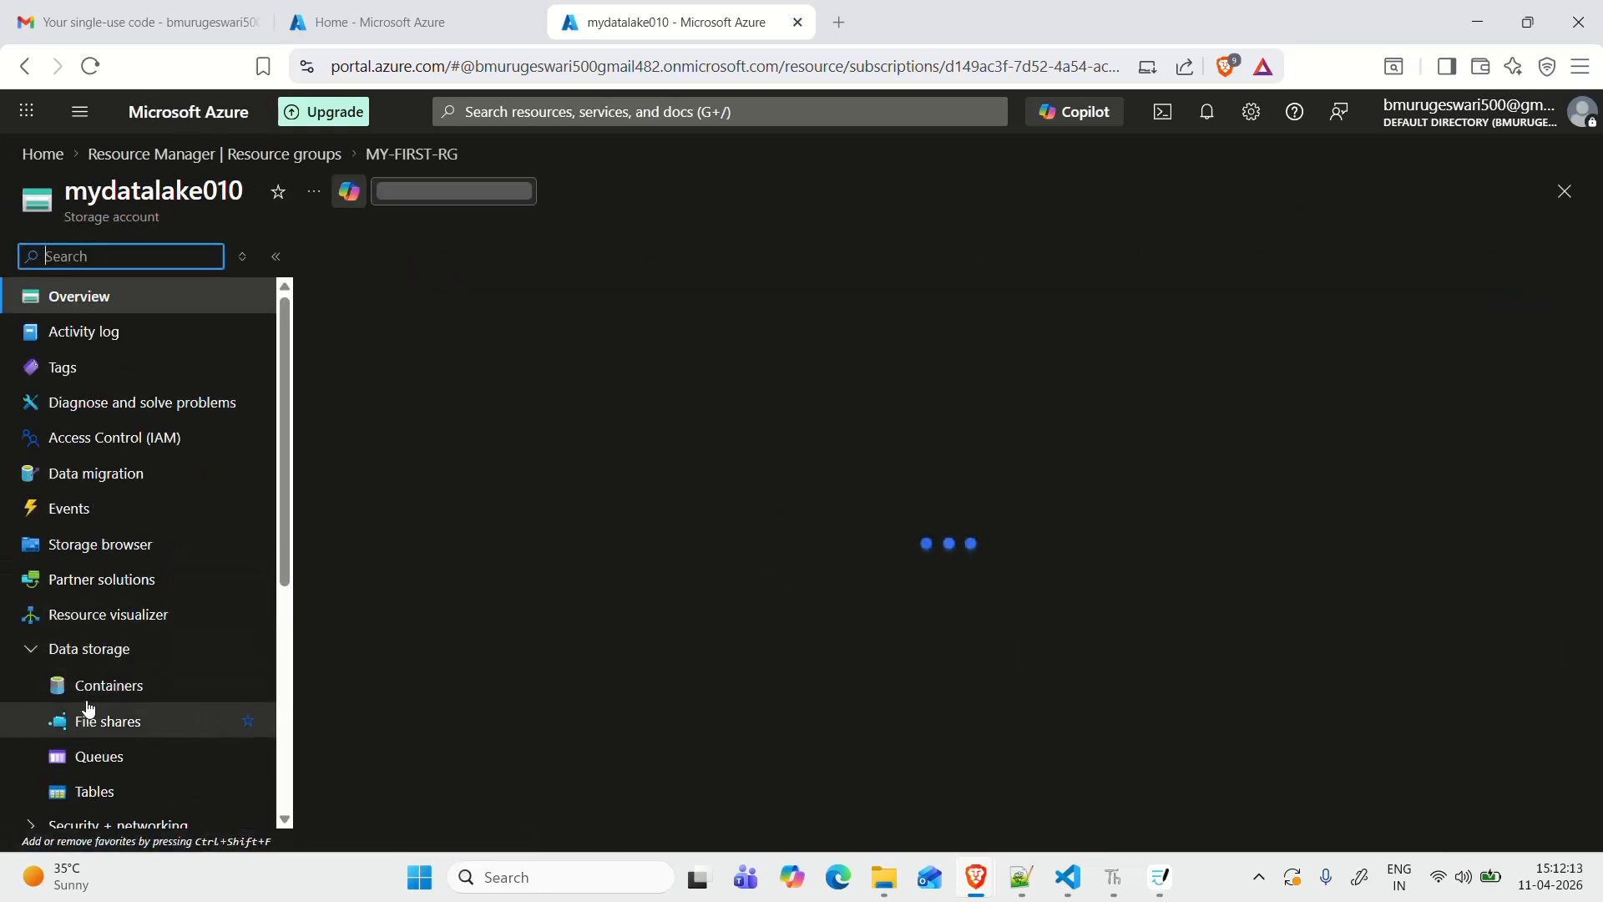
click(124, 699)
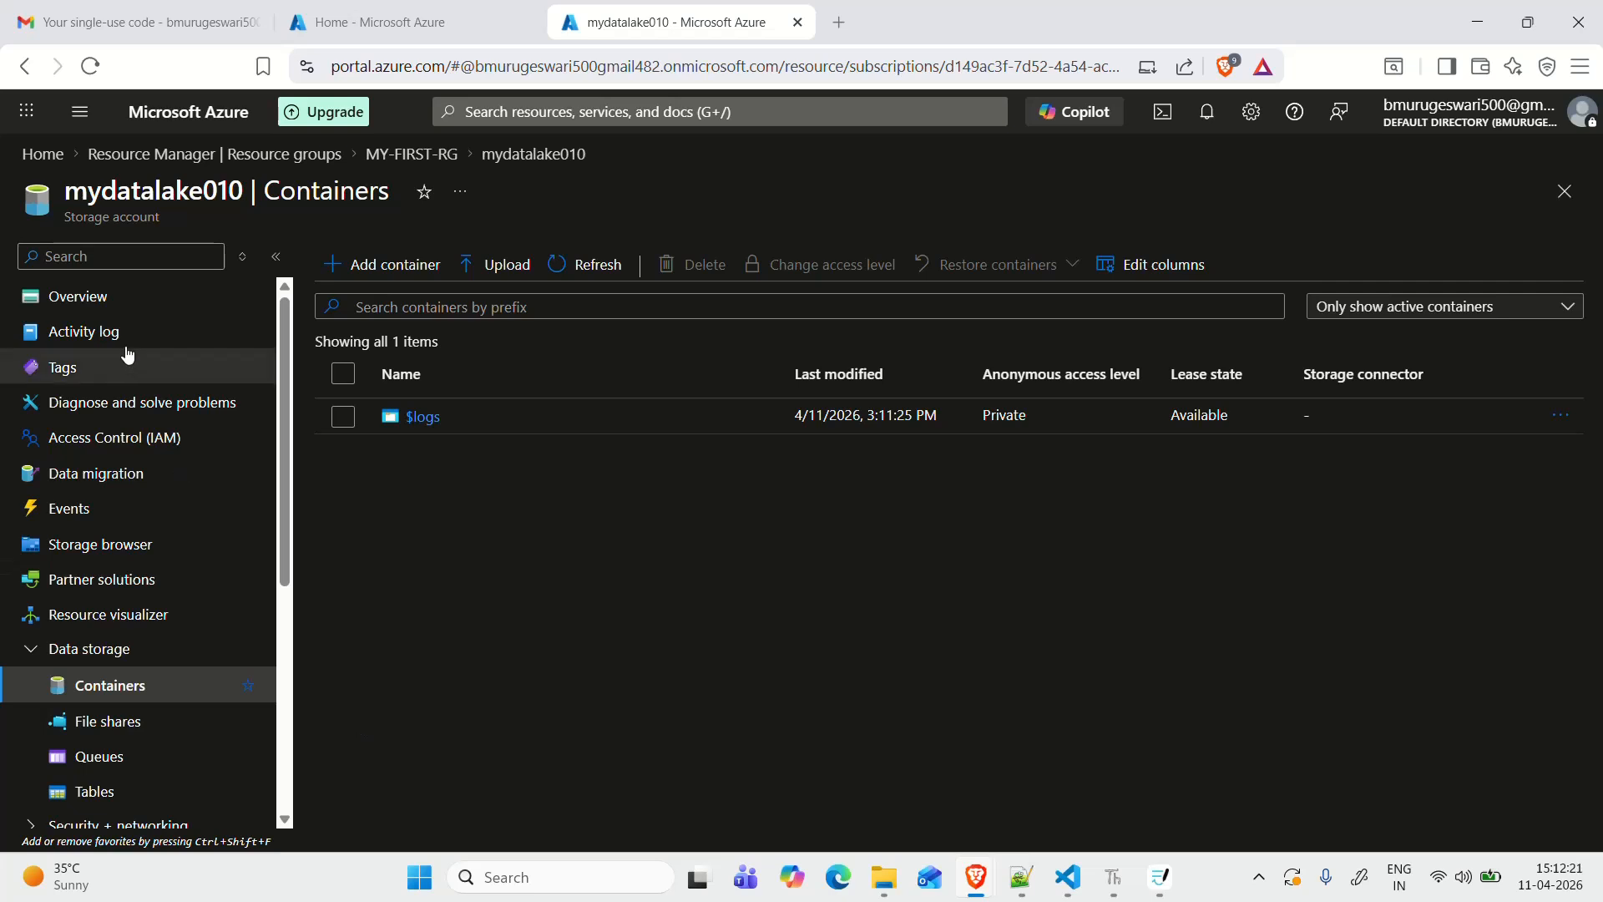
click(90, 309)
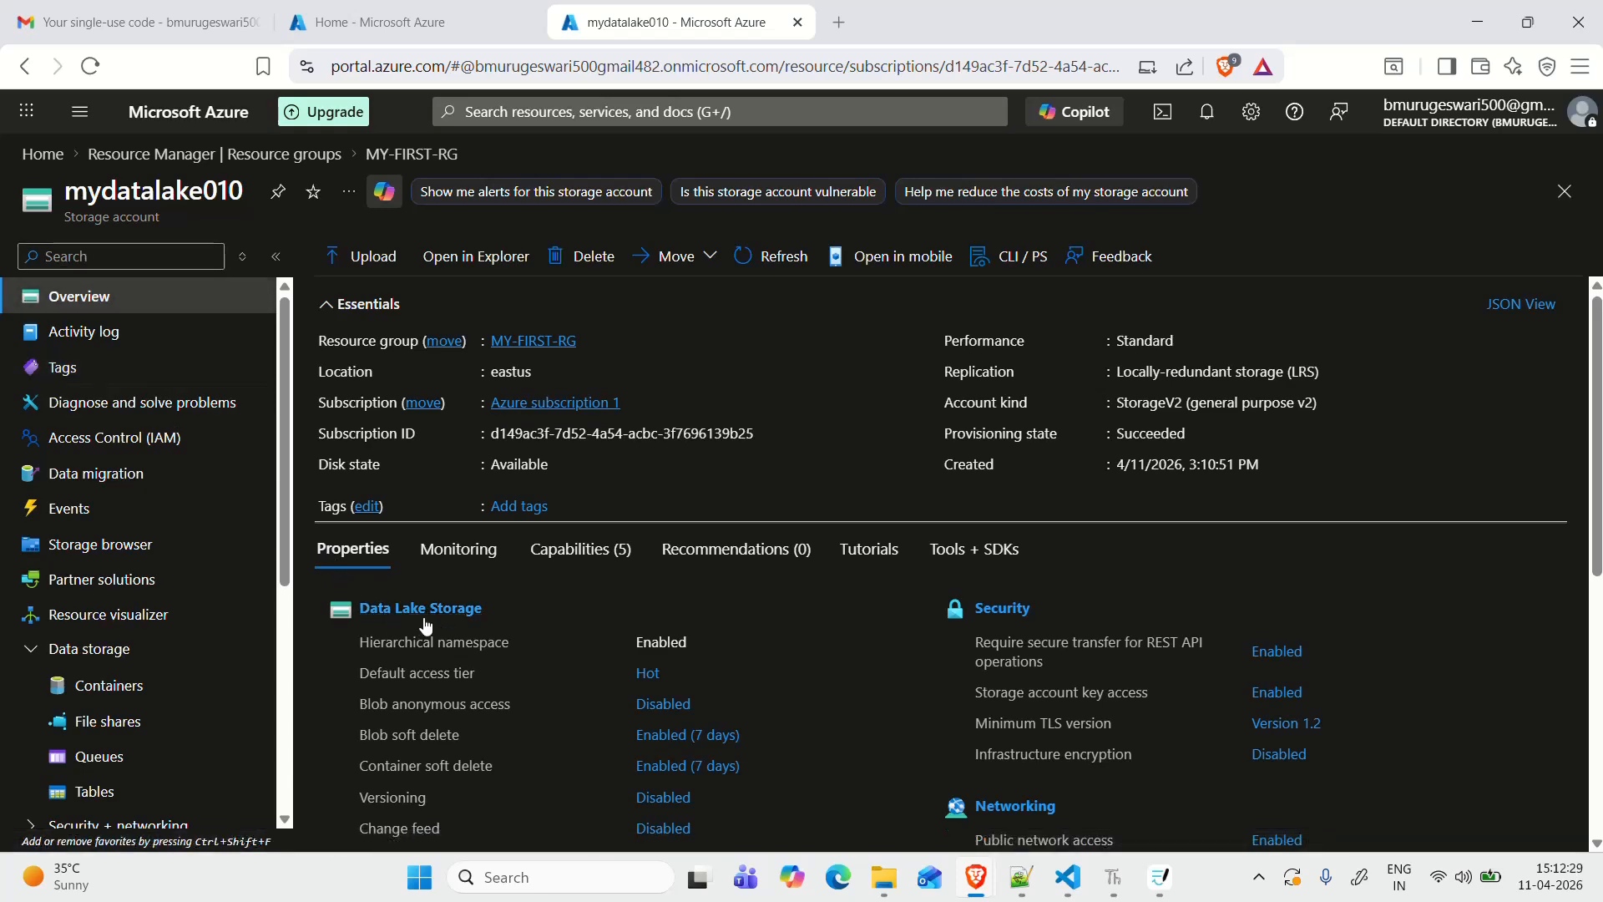
Step: Duplicate the mydatalake010 browser tab and bring the duplicate to the front
click(409, 17)
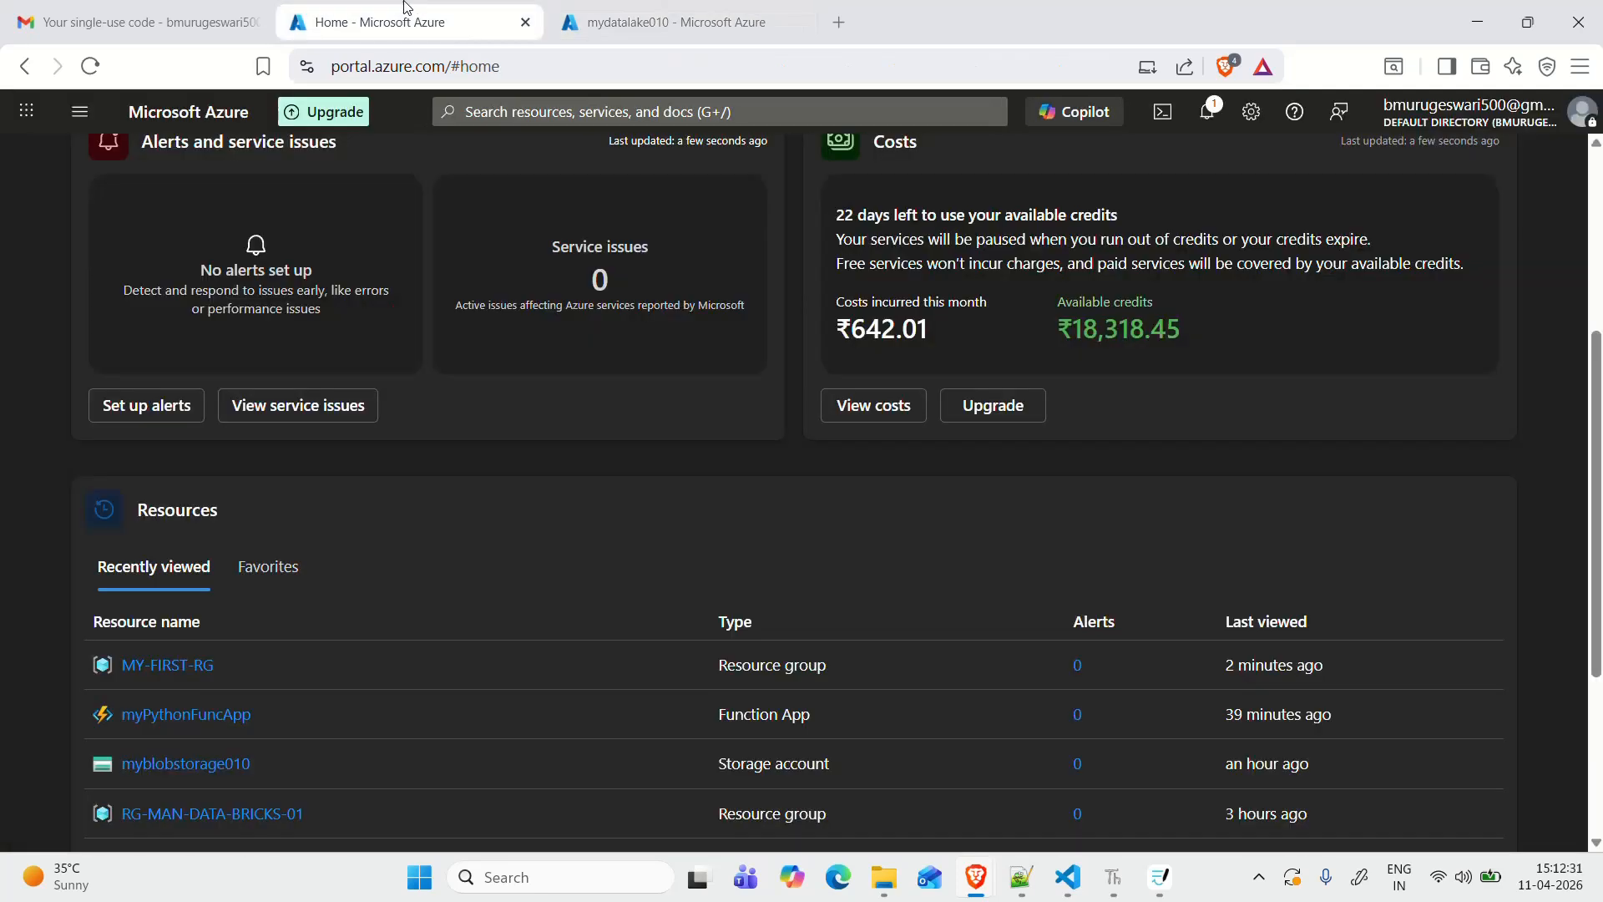
click(655, 12)
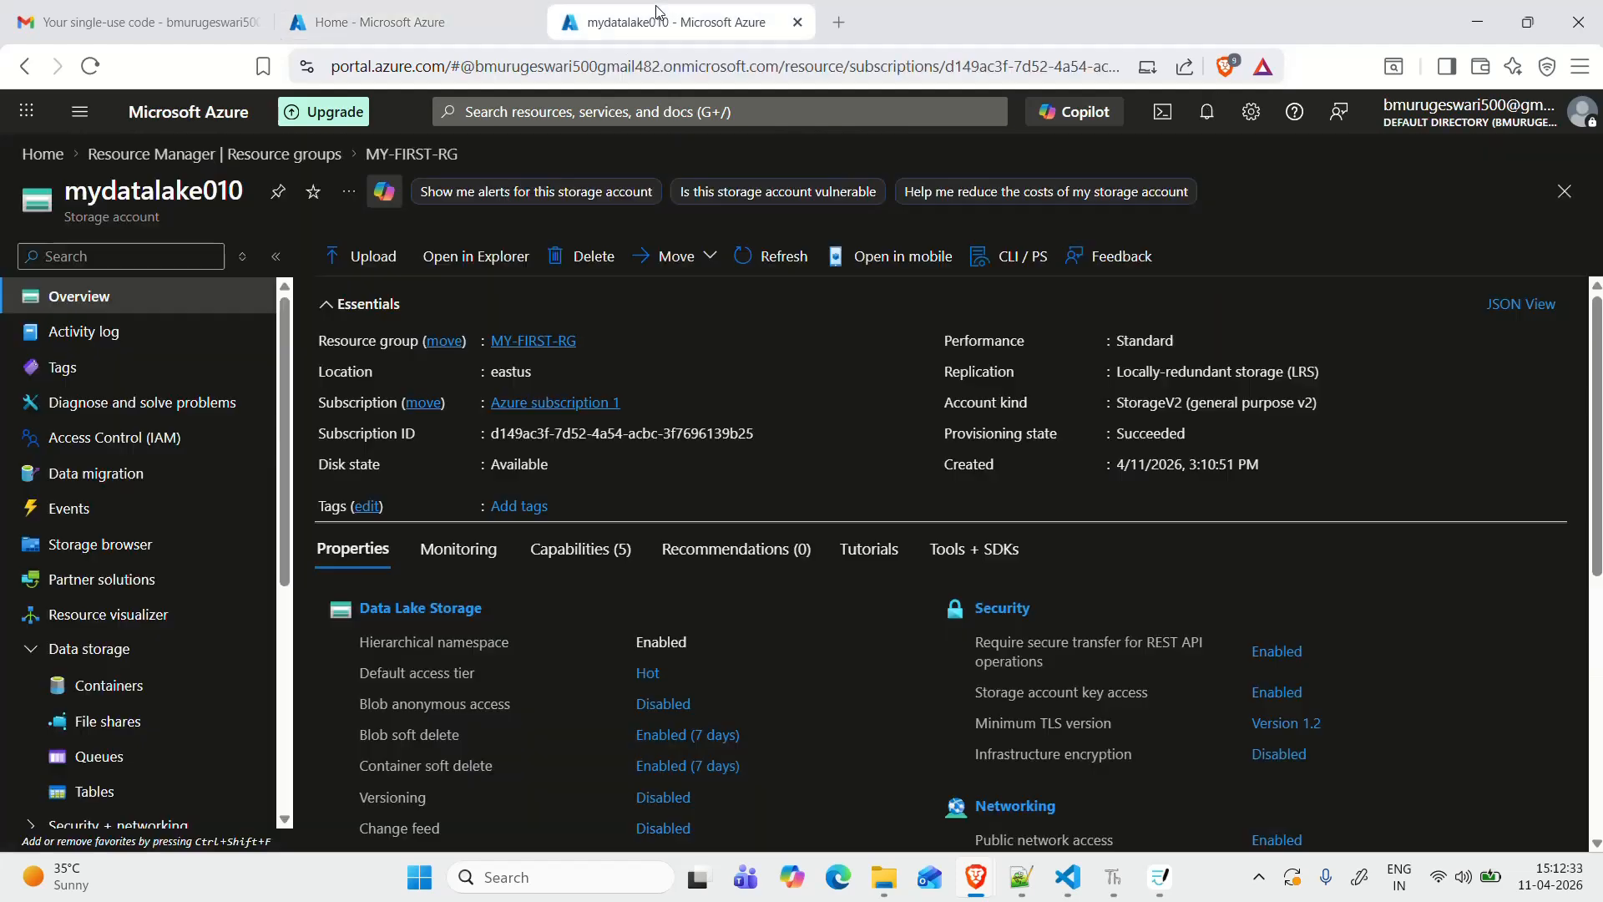
right_click(655, 8)
click(752, 204)
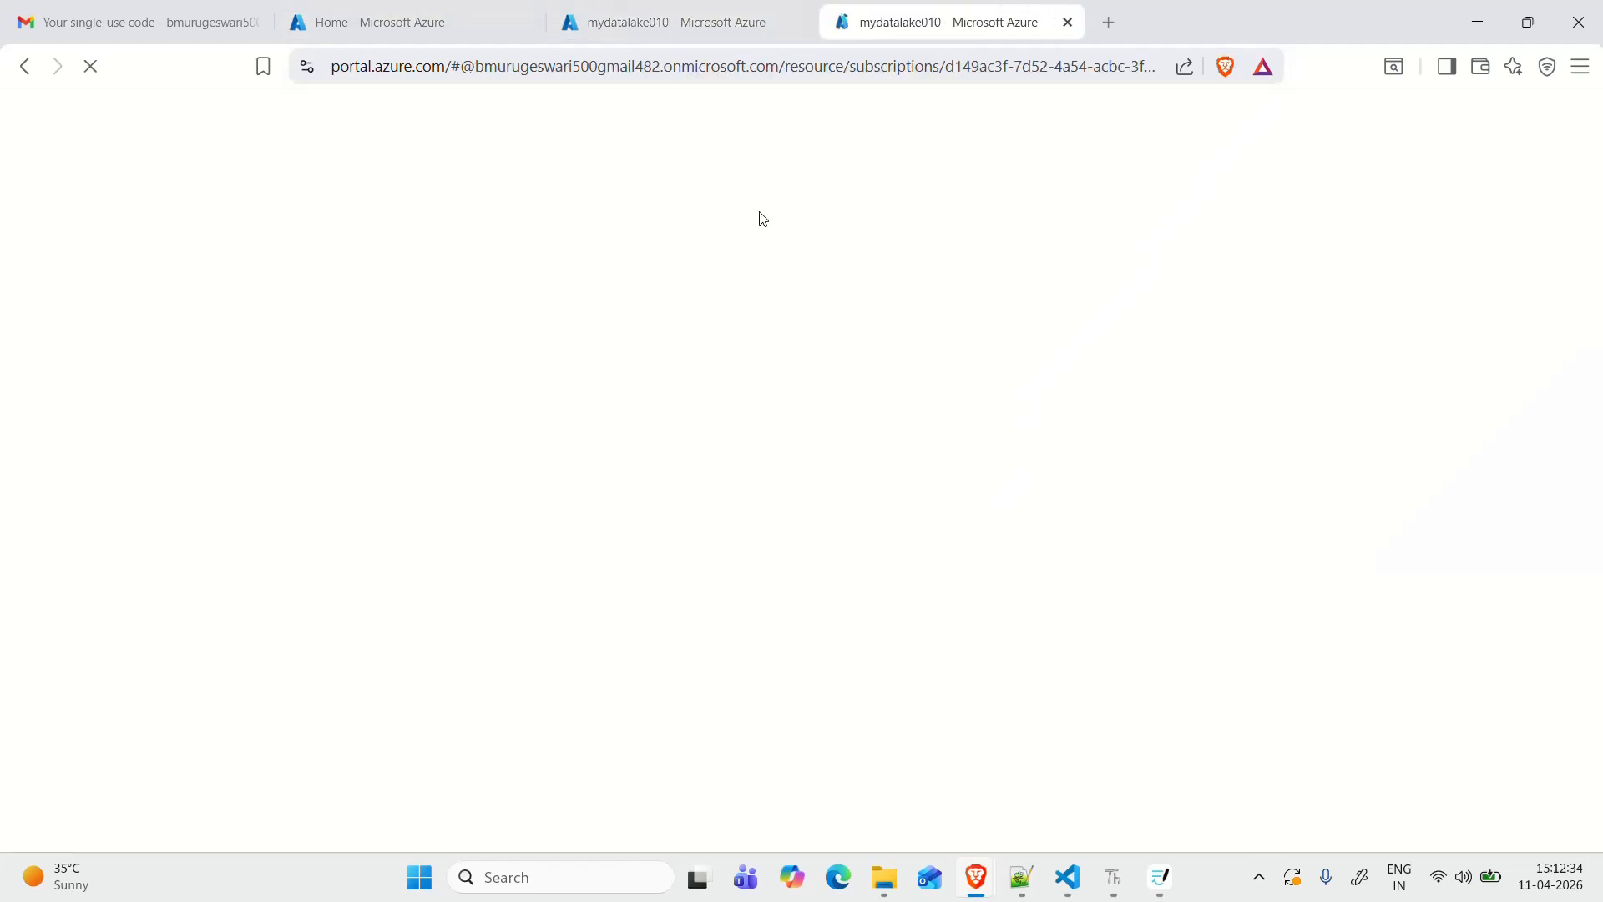
click(655, 13)
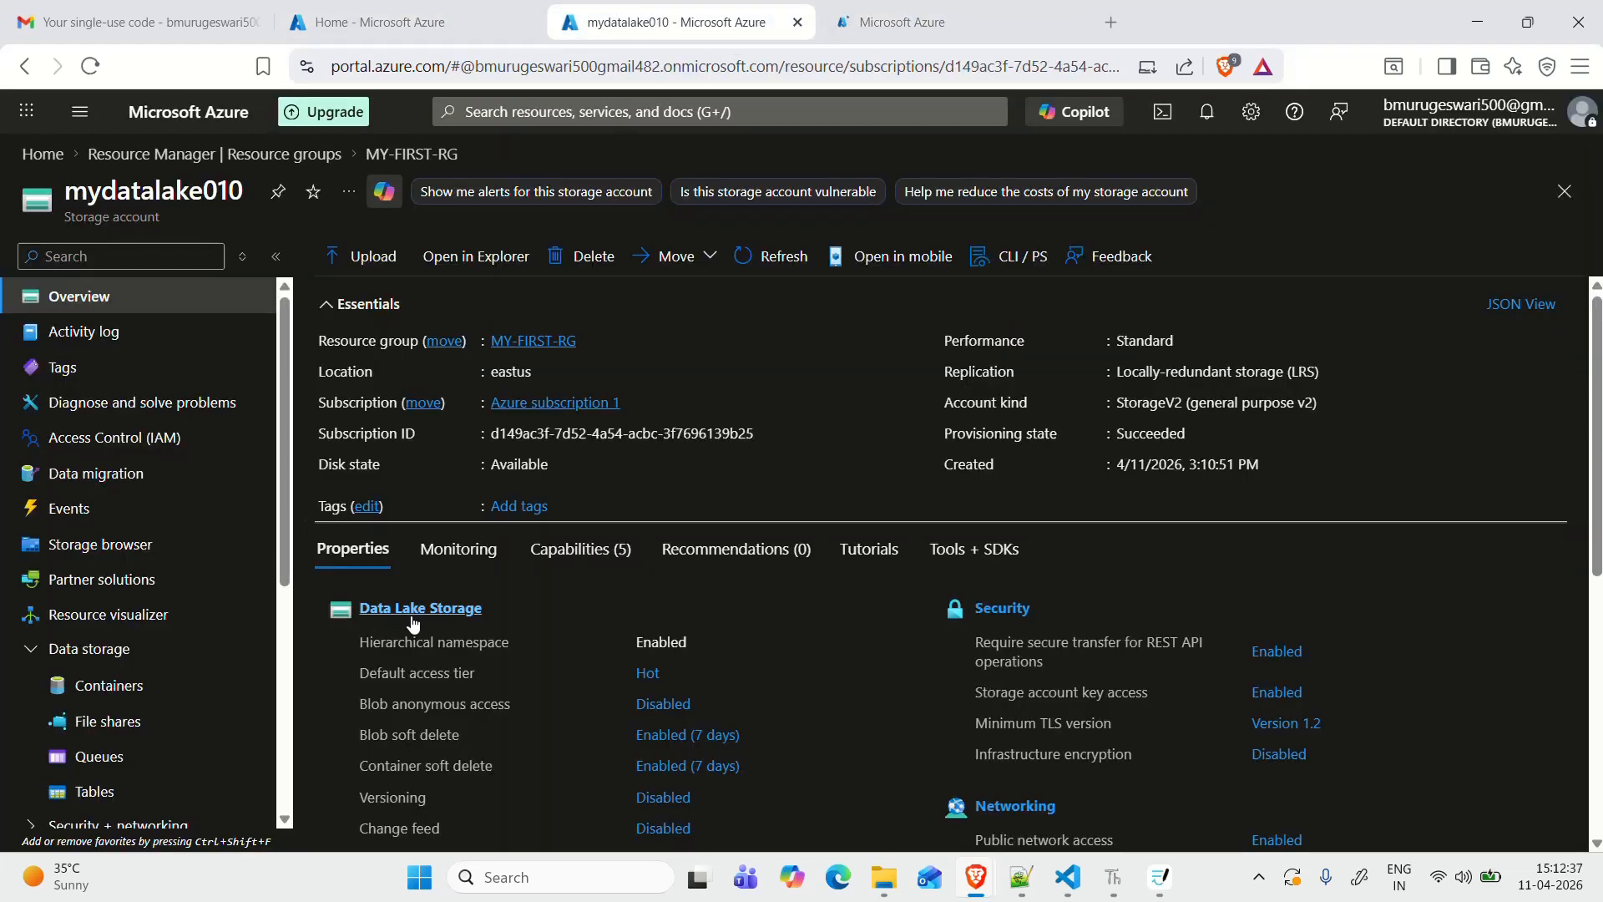
click(918, 22)
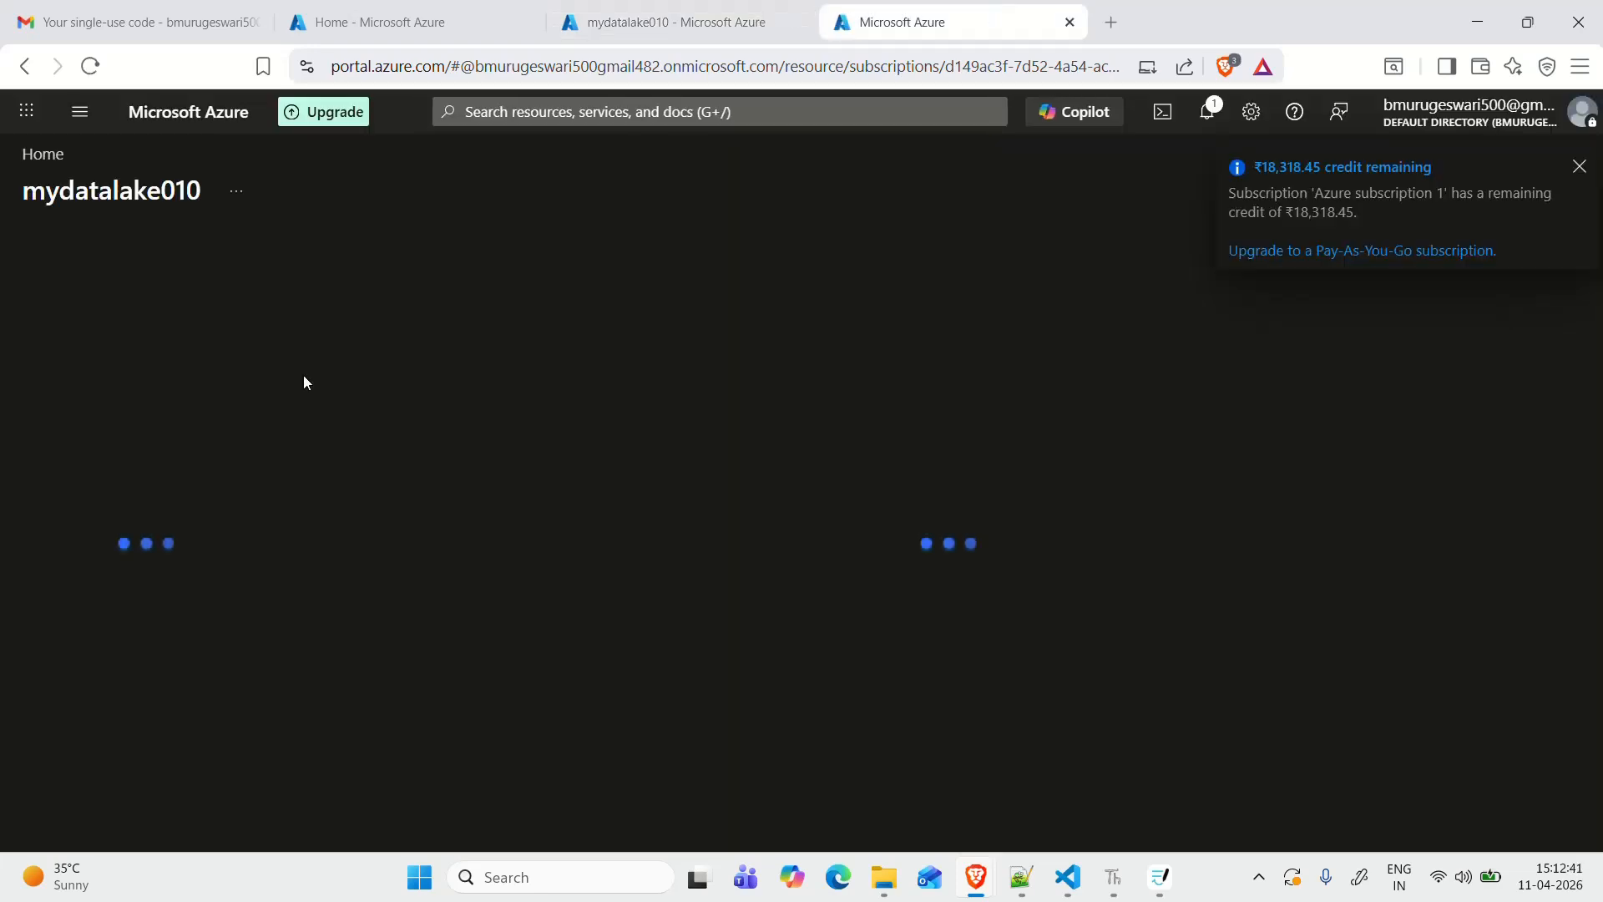
Step: Go to the portal home page in the duplicated tab and open the overview of the myblobstorage010 storage account
click(46, 155)
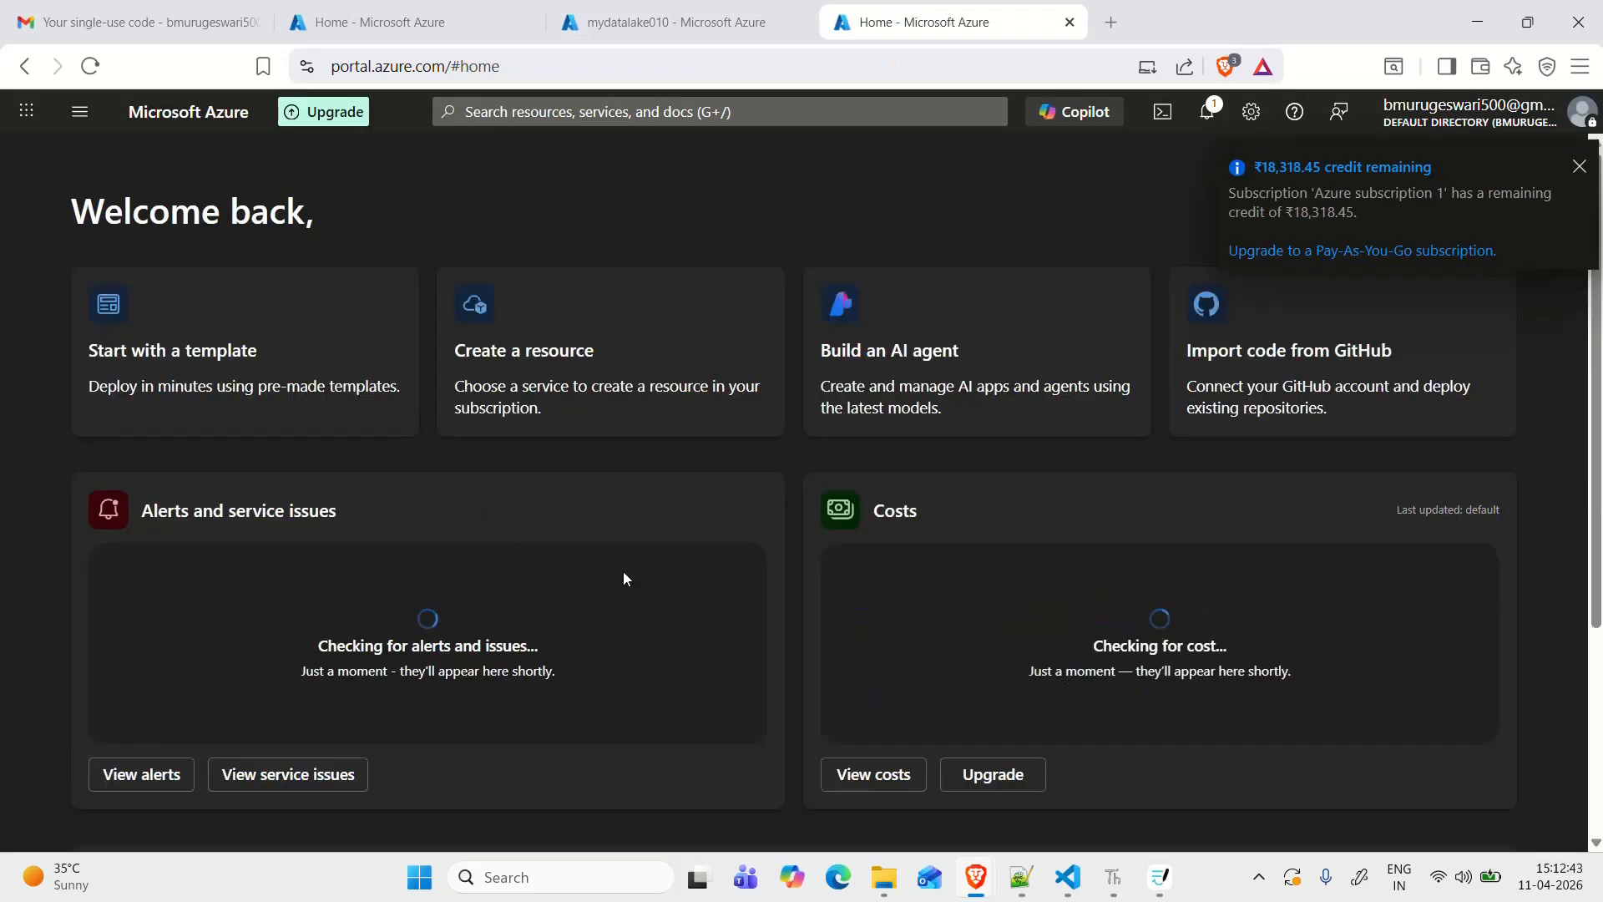
scroll(263, 663, down, 7)
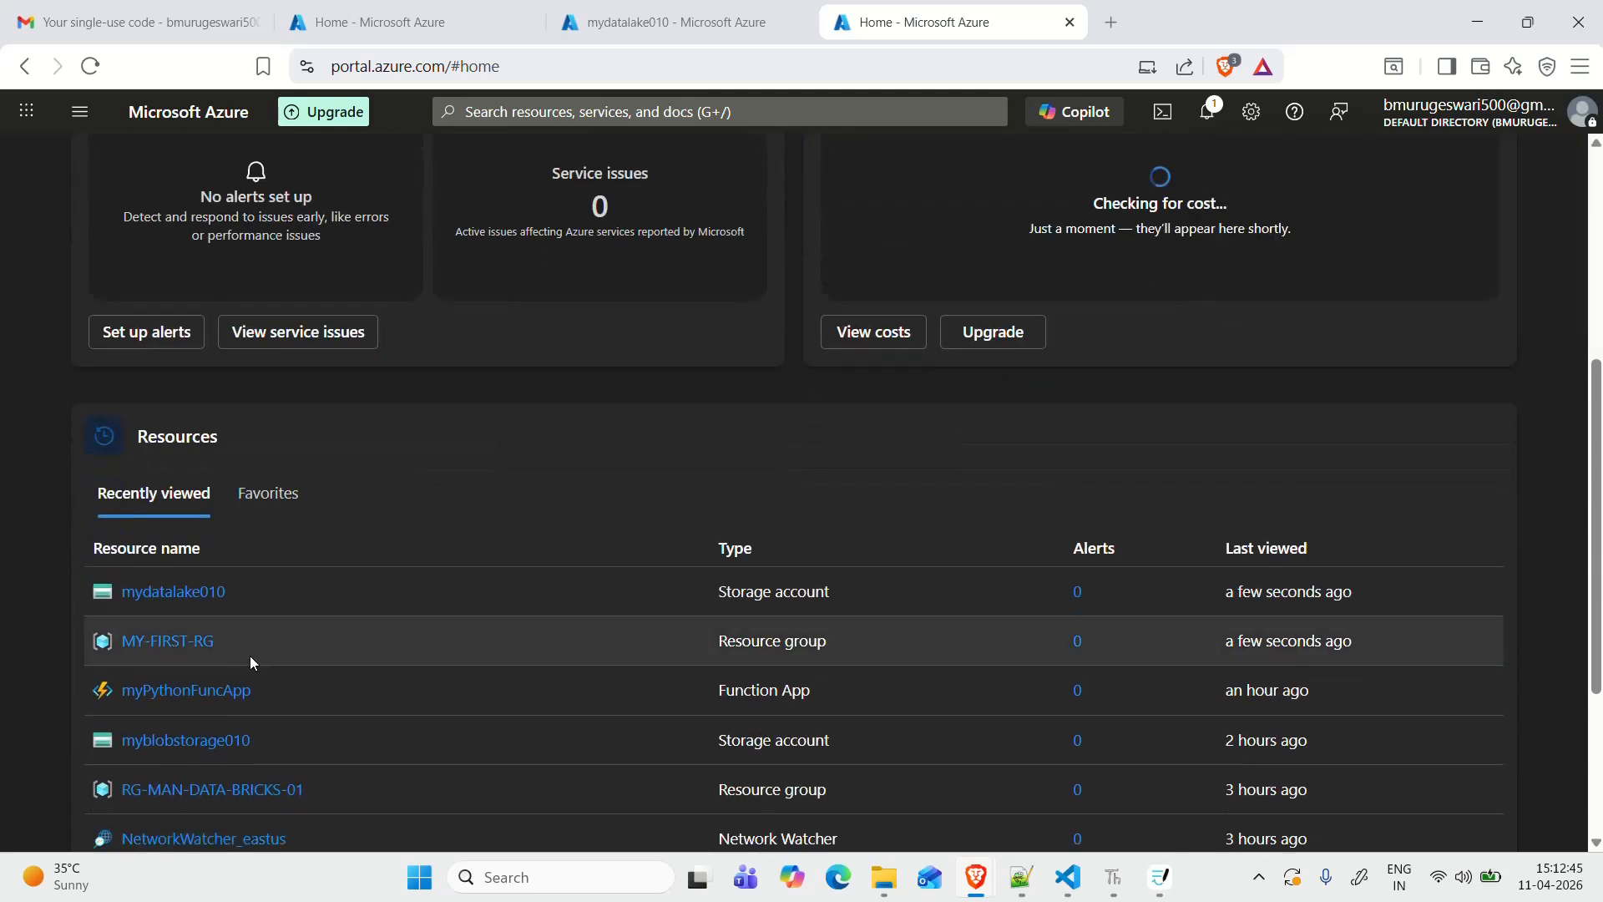
click(193, 631)
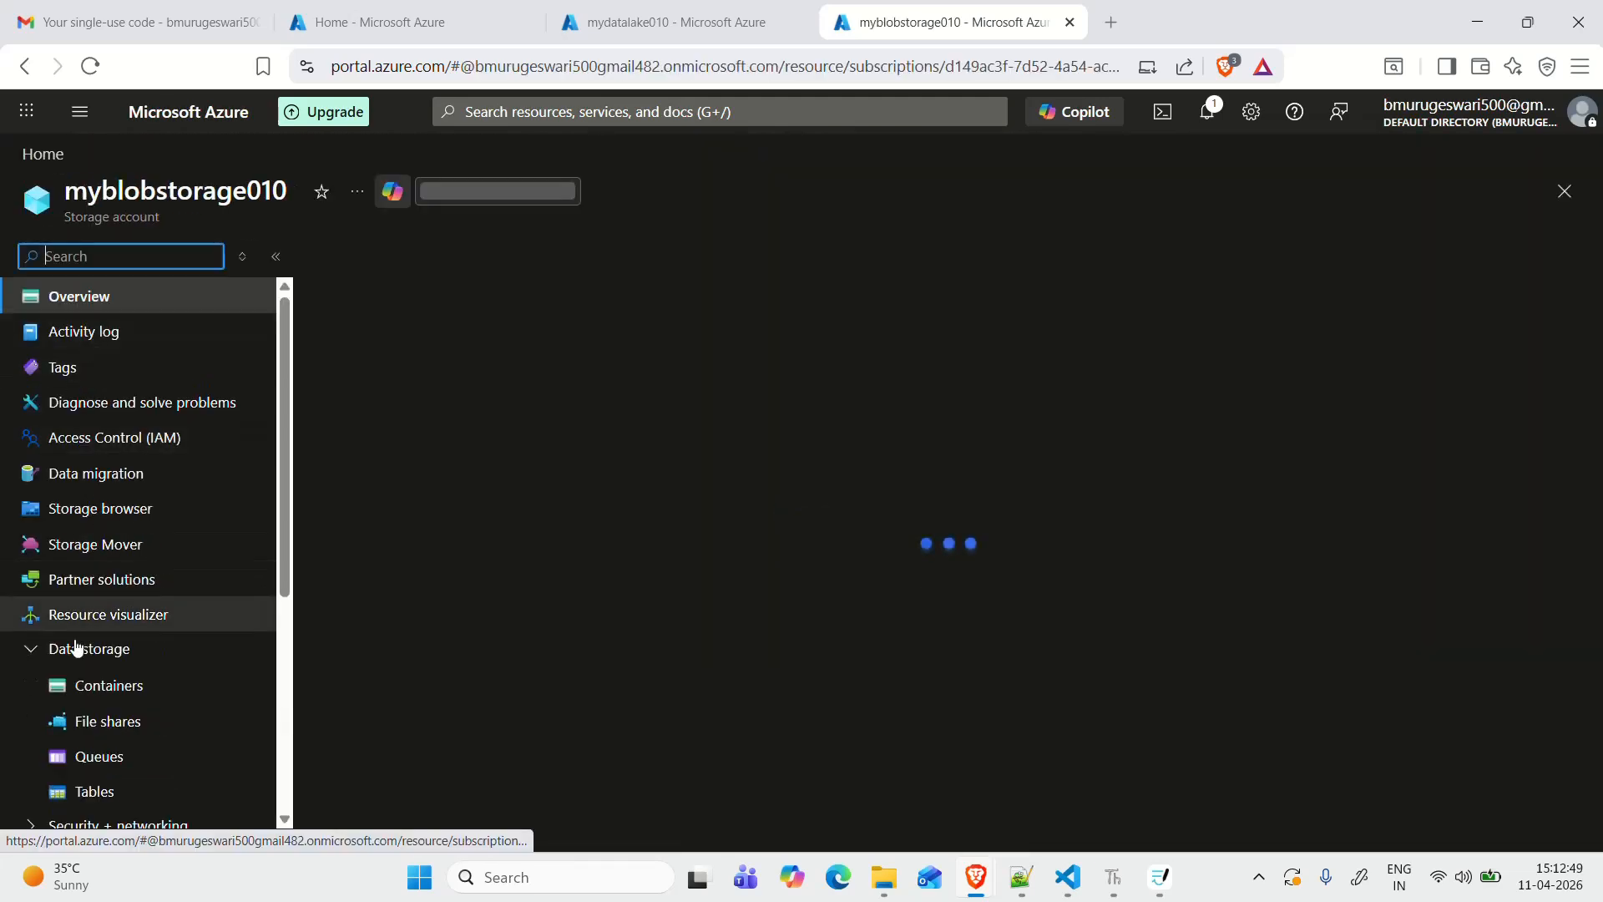
click(94, 307)
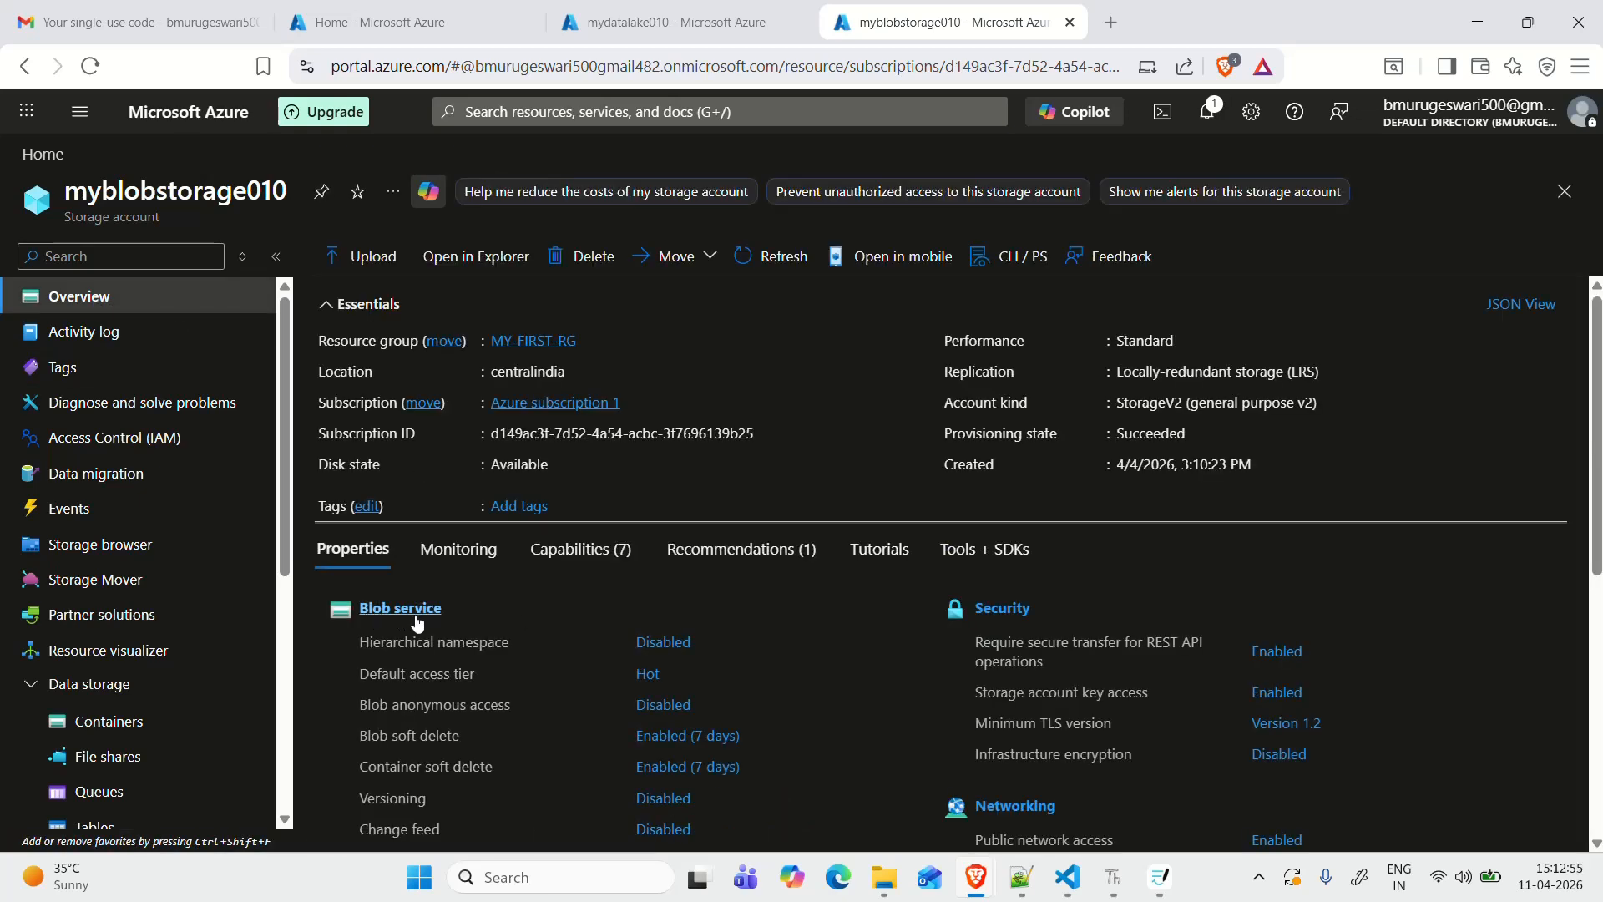
Step: Switch back to mydatalake010 and create a container named my-first-container in its Data Lake Storage
key(ctrl+shift+Tab)
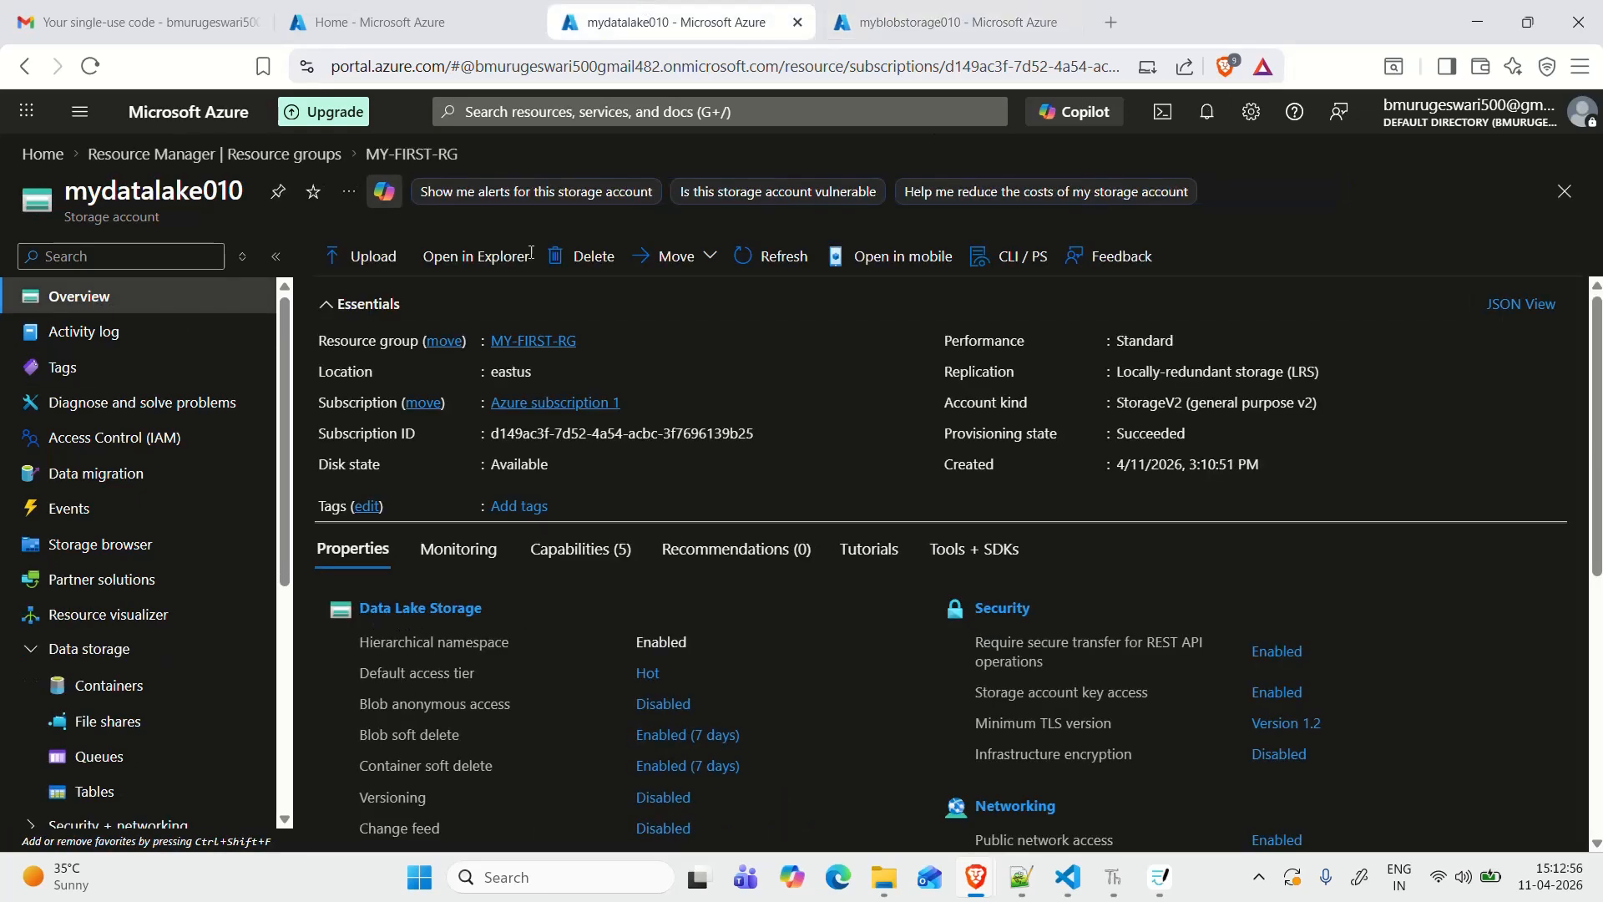
click(442, 611)
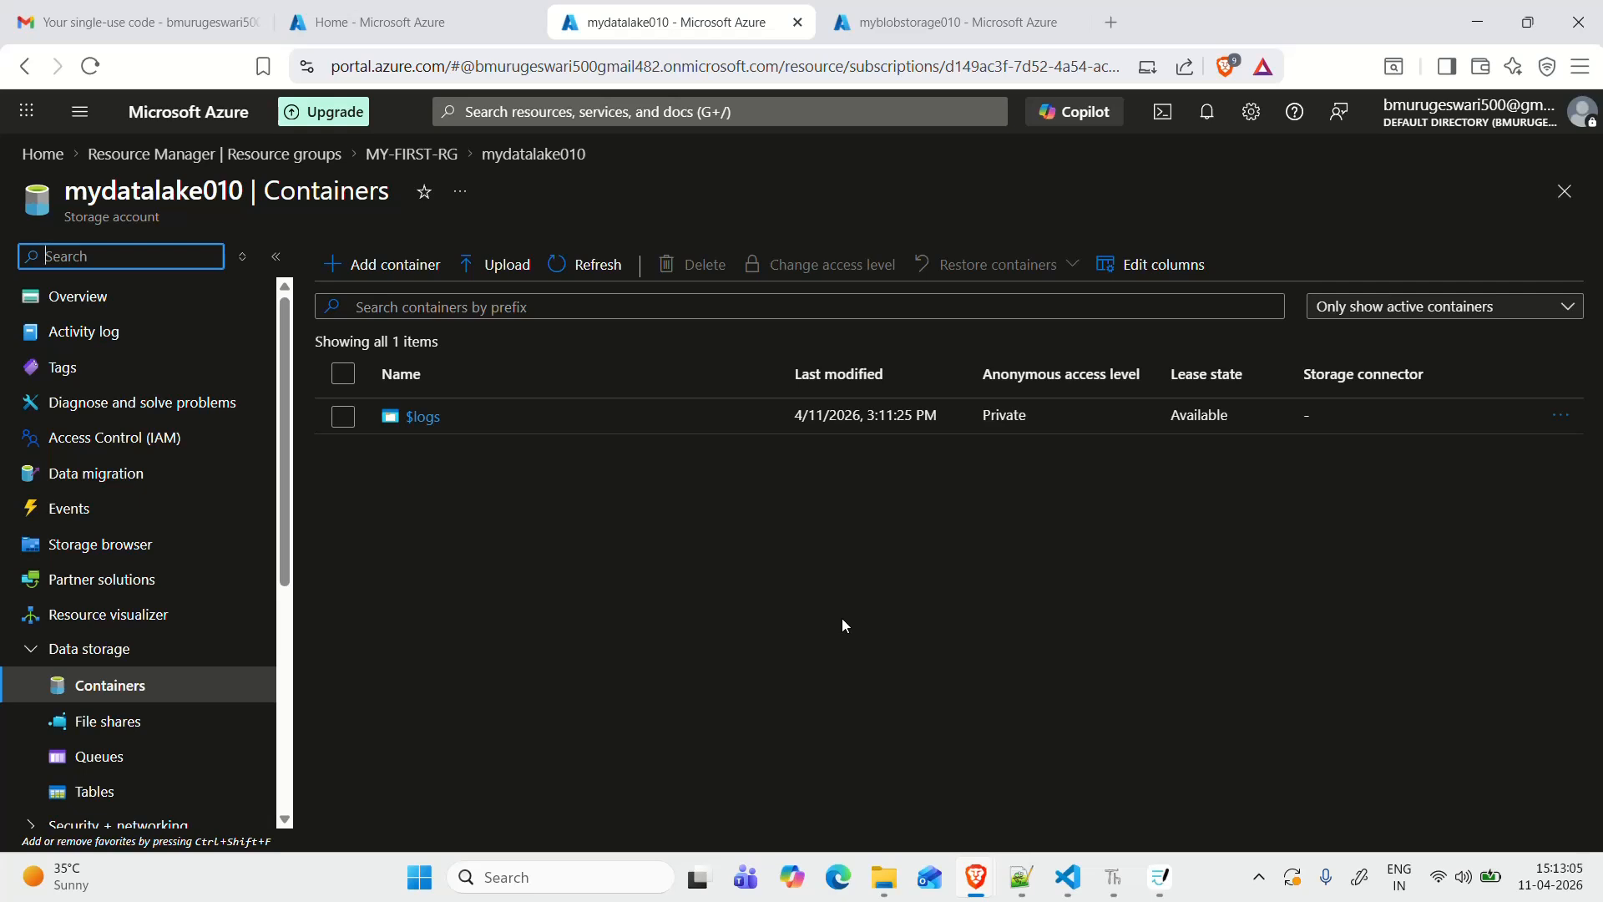
click(405, 266)
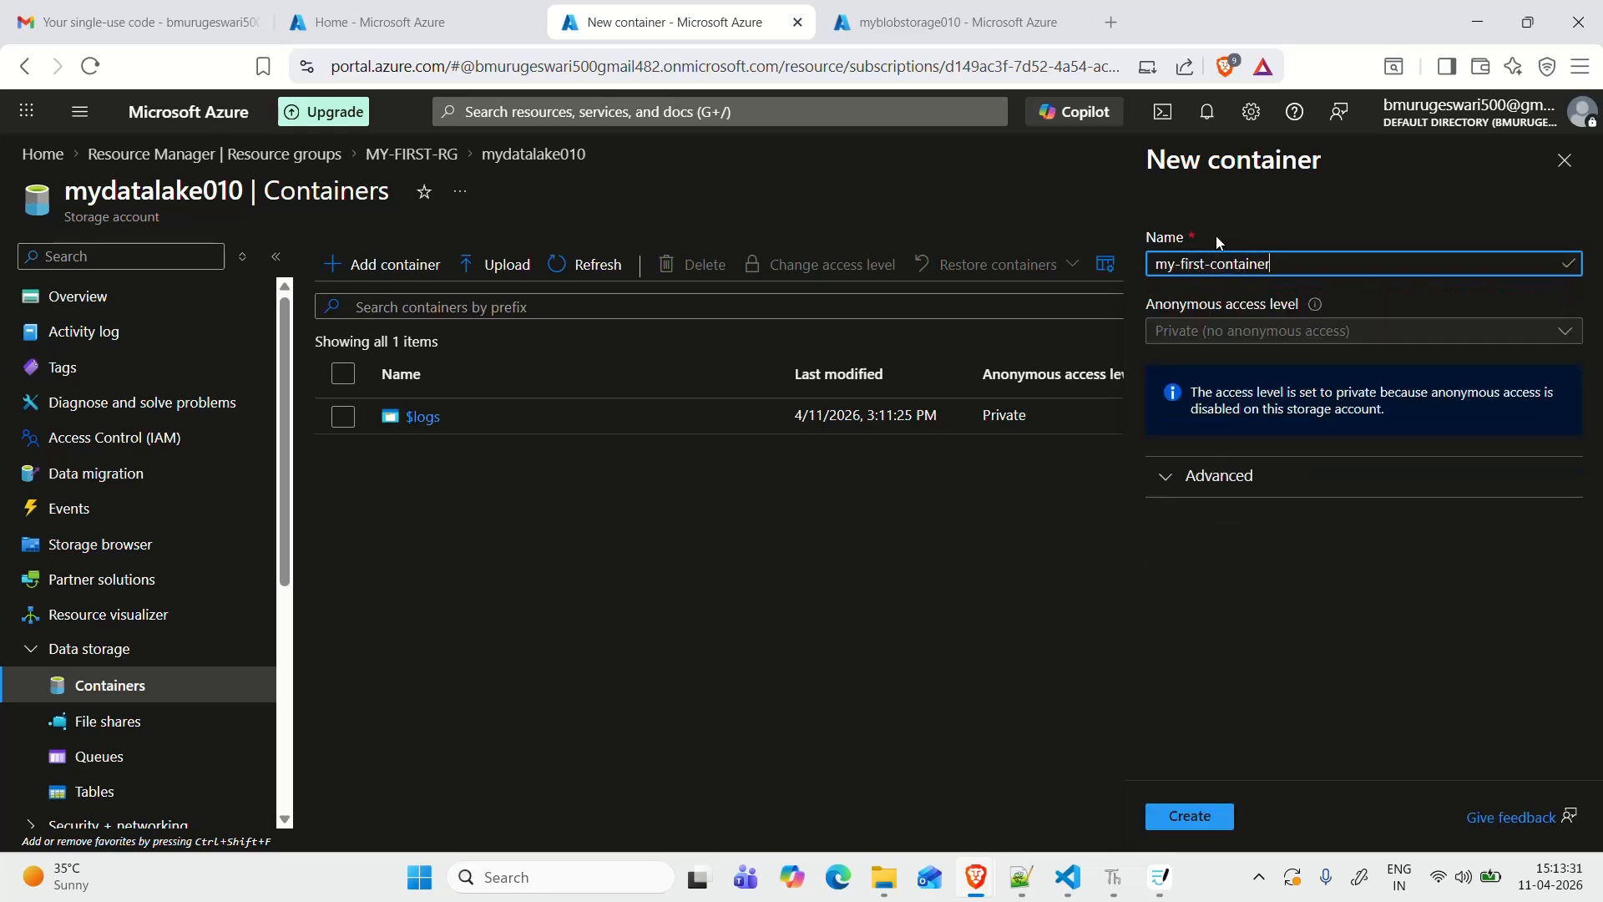
double_click(1163, 265)
click(1181, 262)
click(1190, 817)
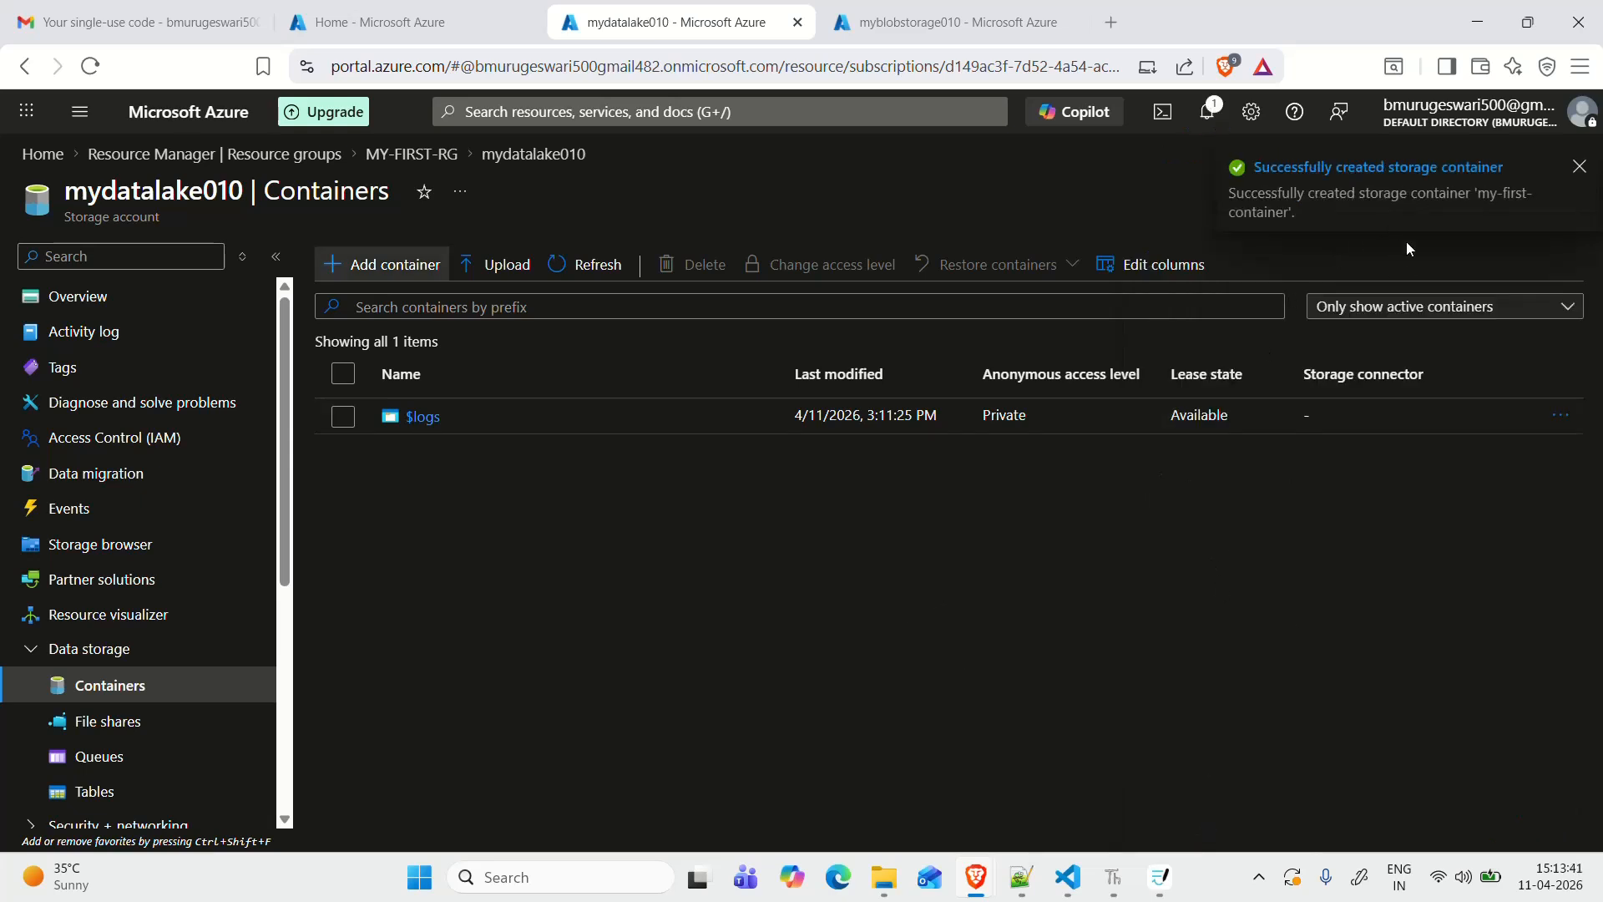
click(1585, 173)
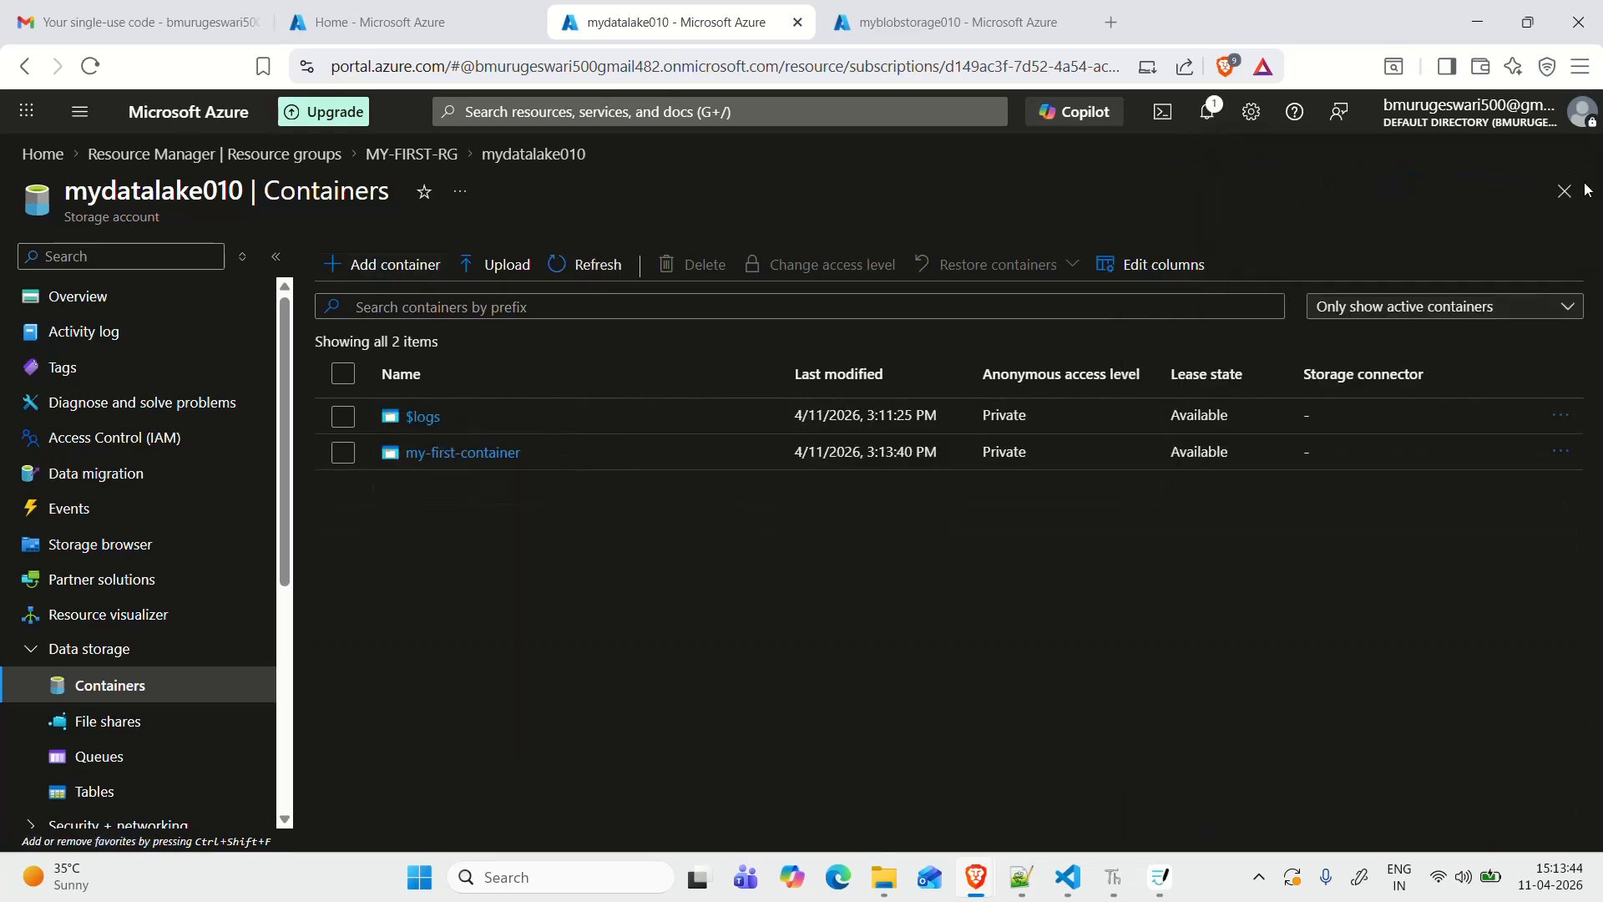
Step: Try to open my-first-container from the mydatalake010 container list, going back once to retry
click(478, 453)
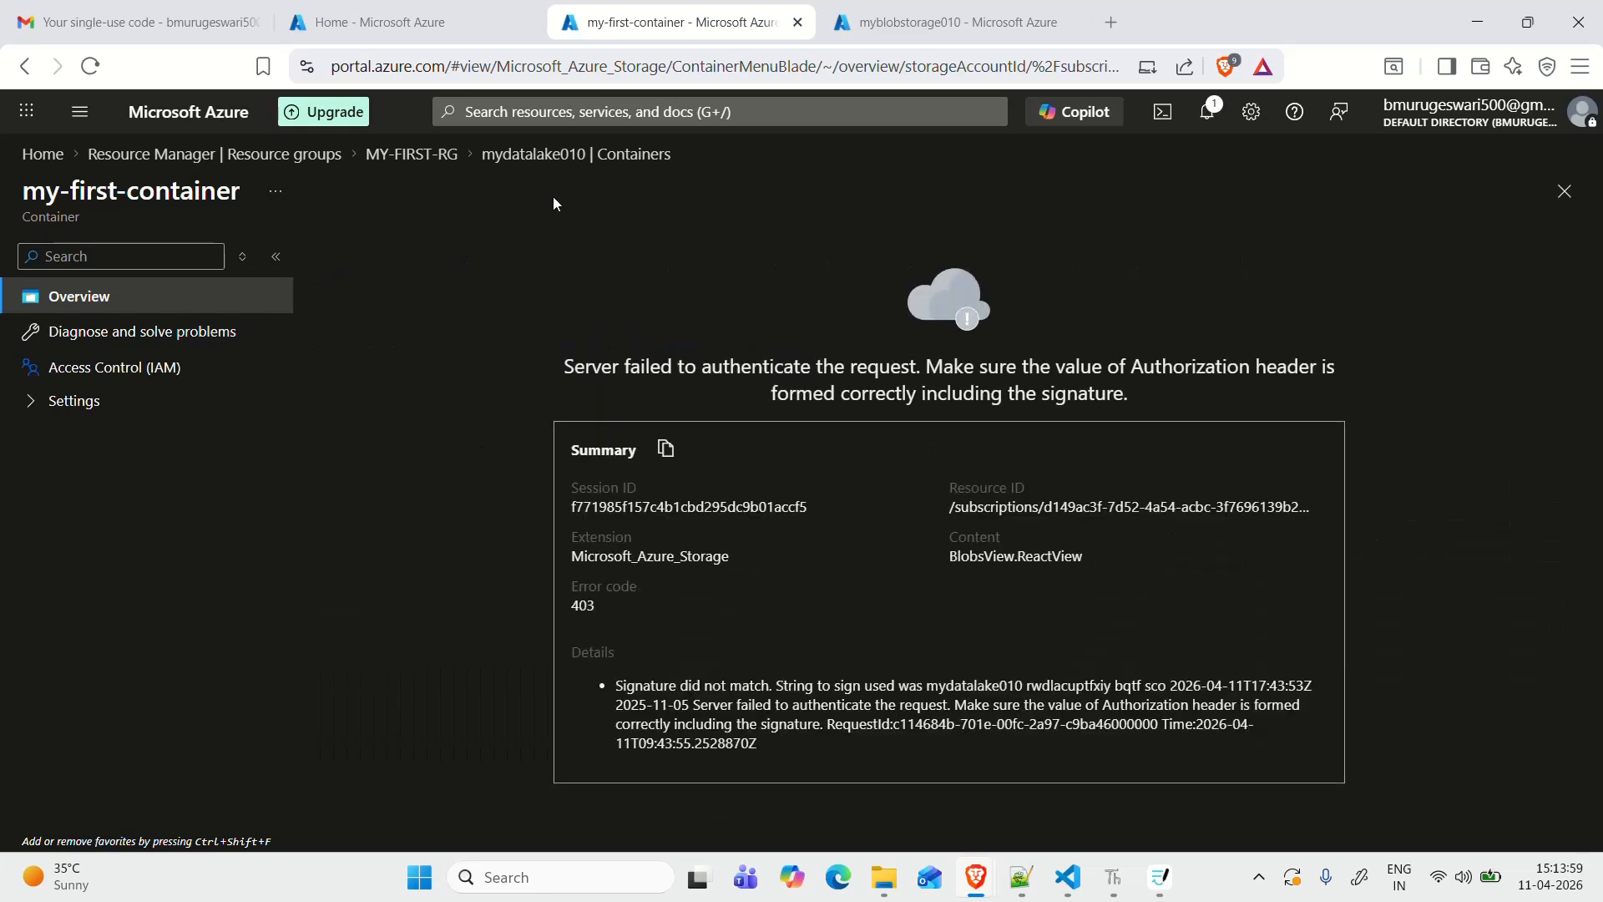
click(589, 154)
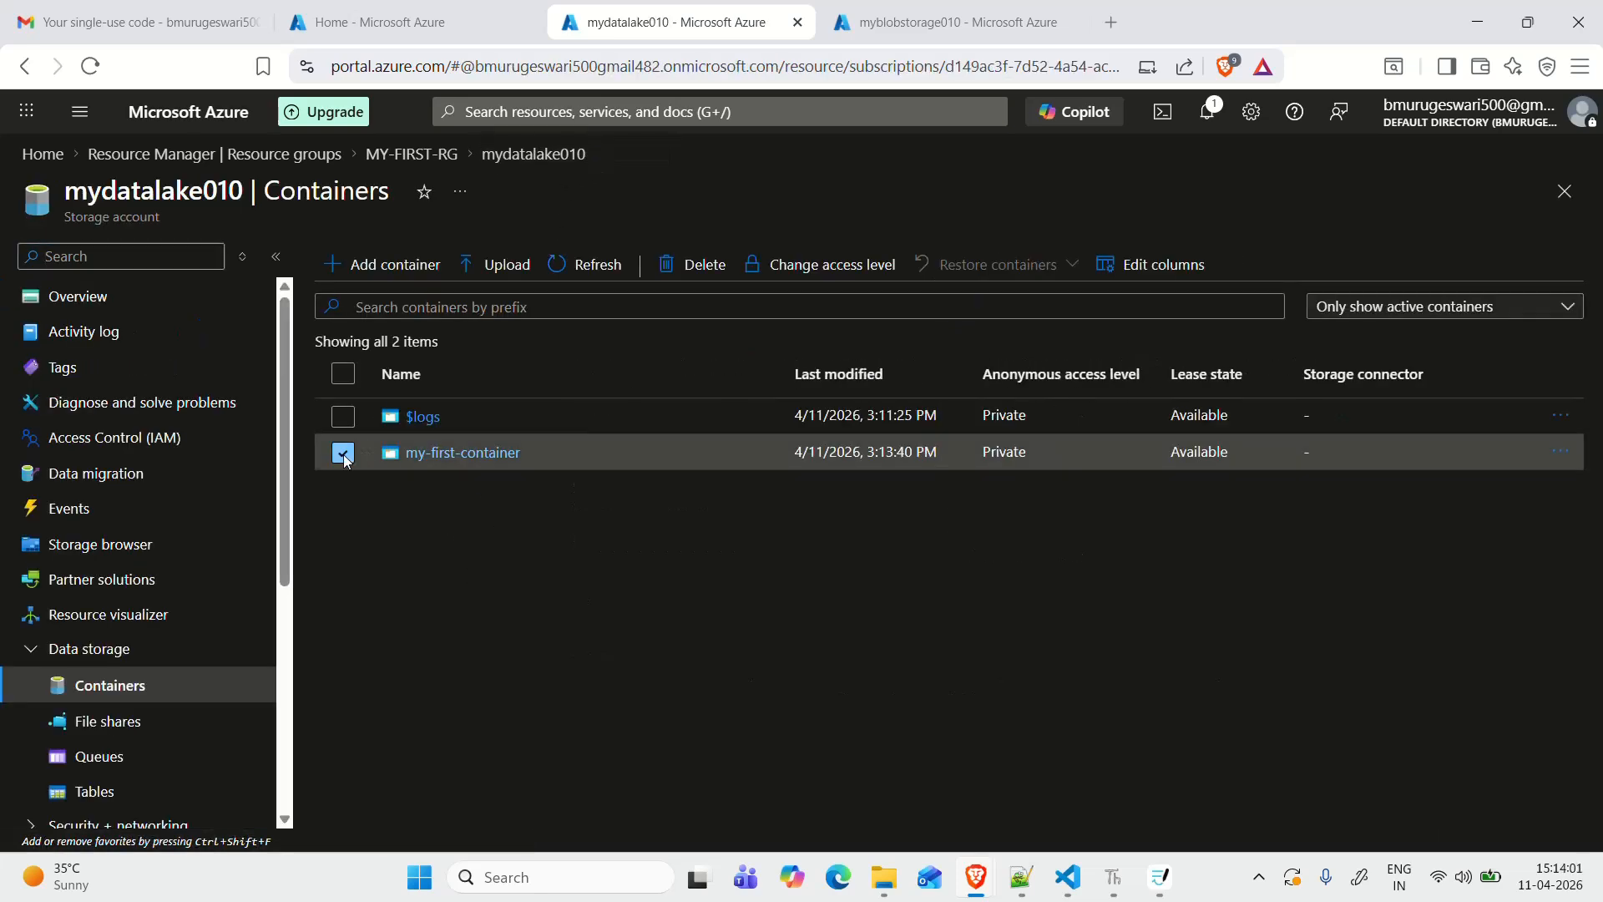
click(470, 453)
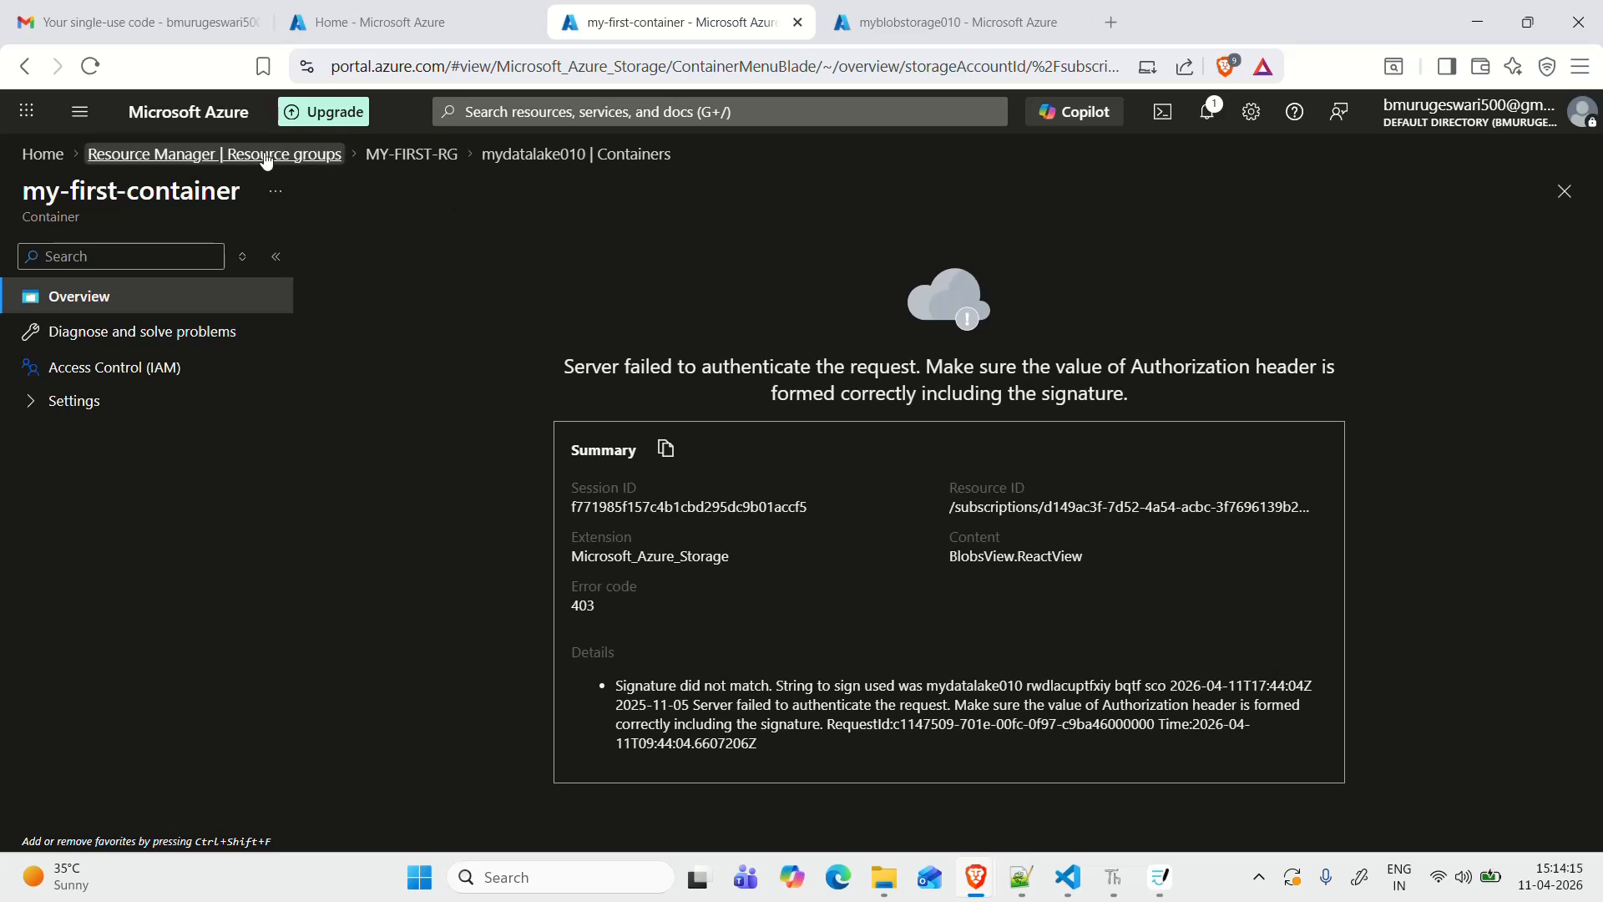
Step: Return to MY-FIRST-RG, reload the portal page, and reopen my-first-container through mydatalake010 to check its contents
double_click(430, 168)
click(431, 157)
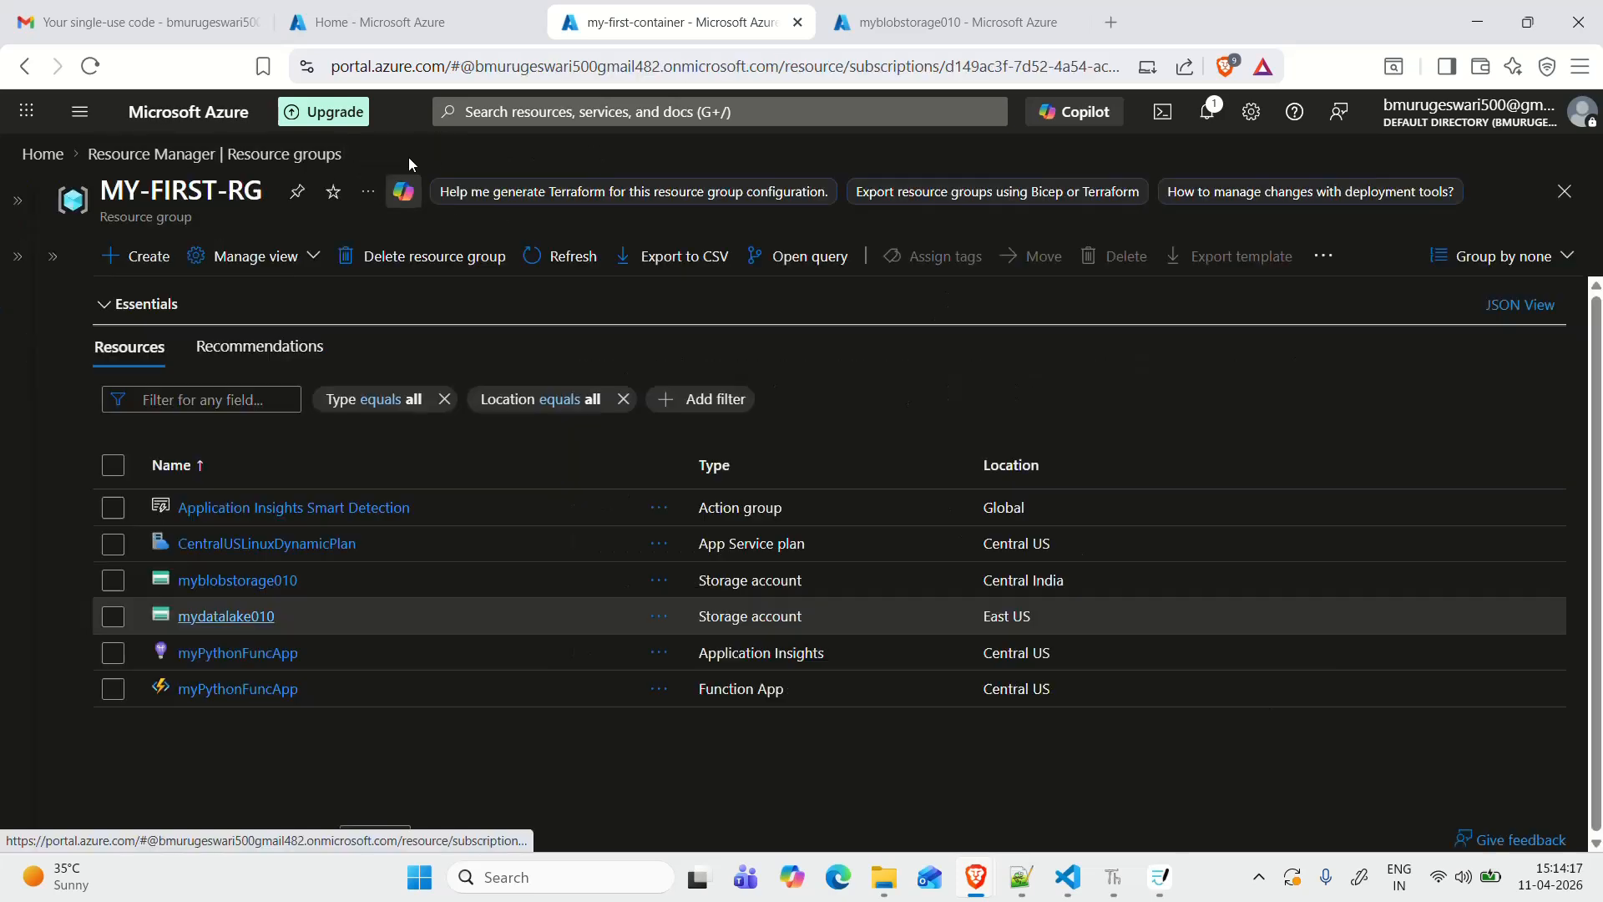
click(93, 66)
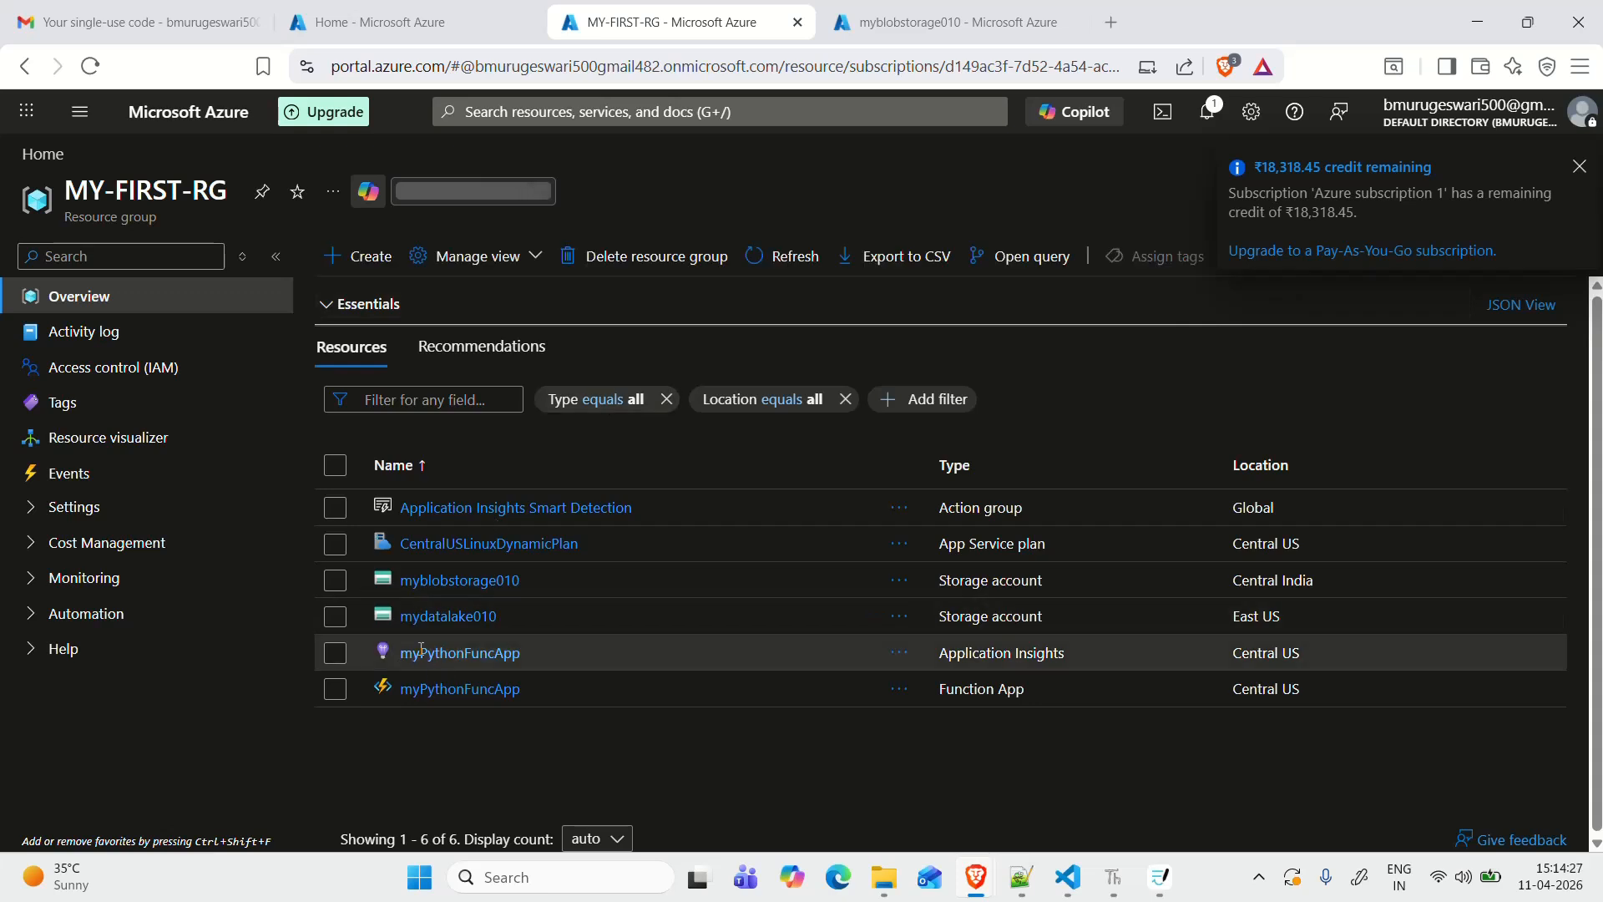
click(457, 618)
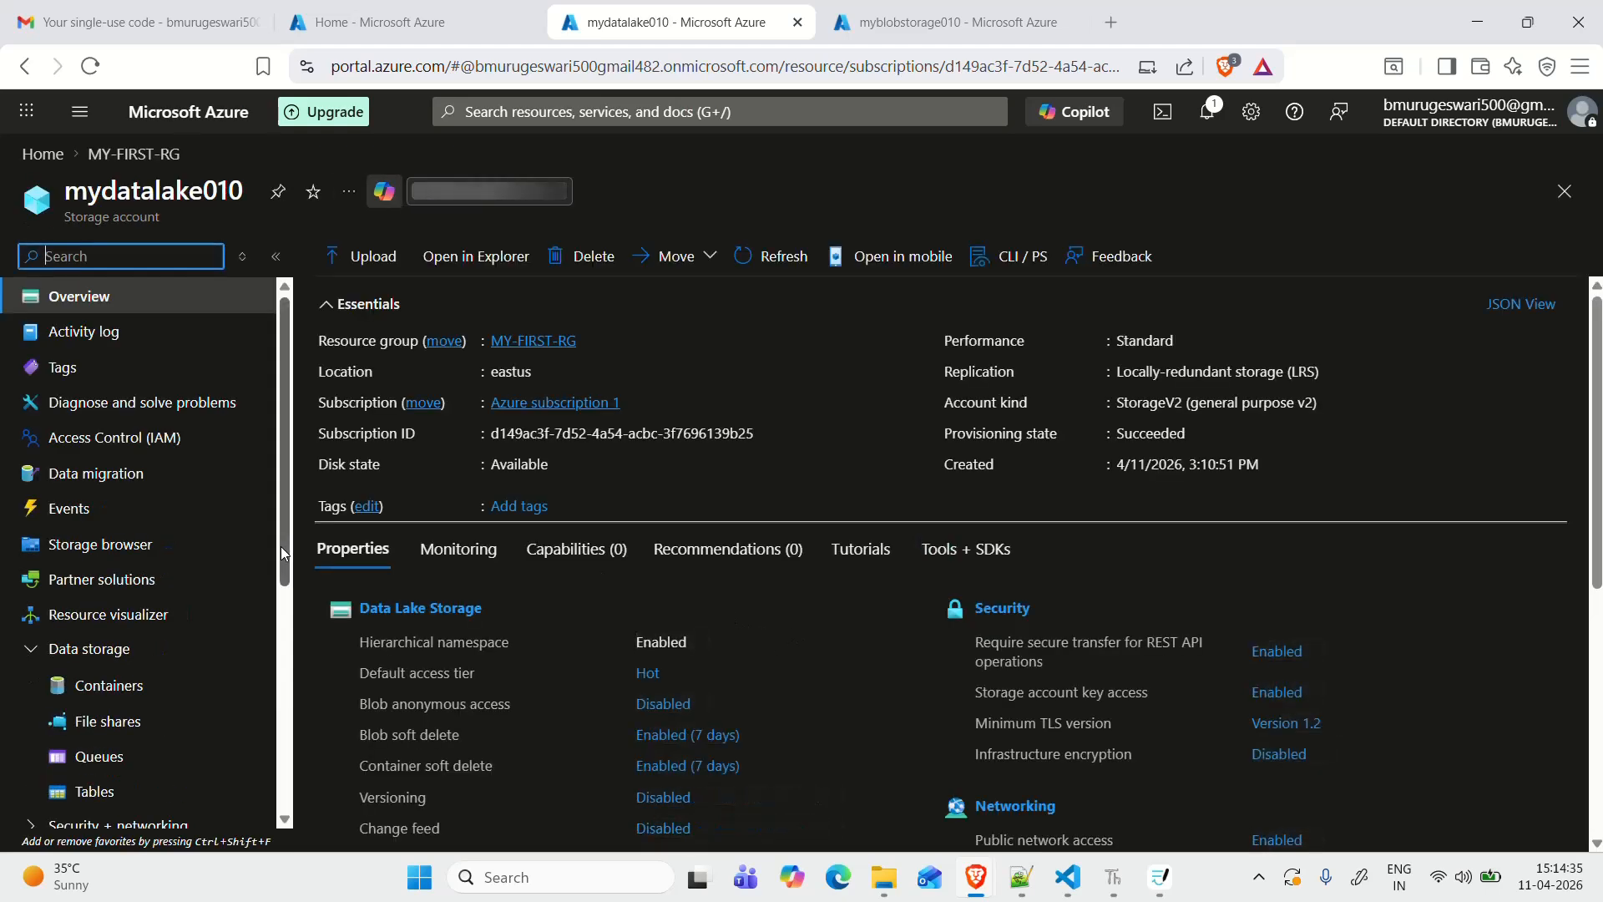
click(429, 619)
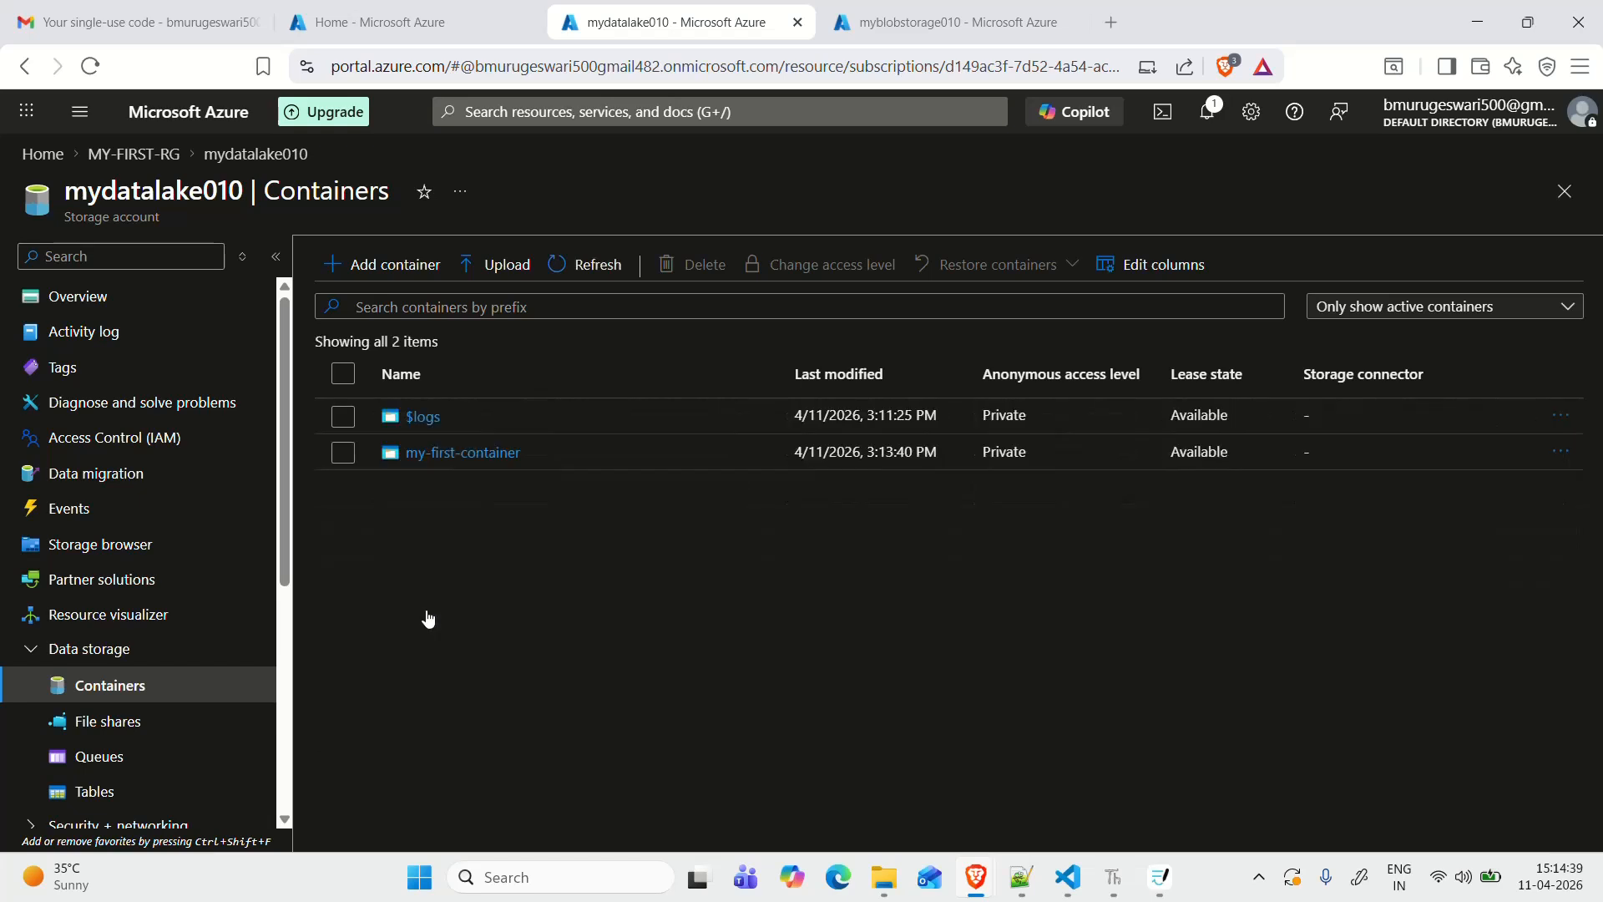
click(464, 454)
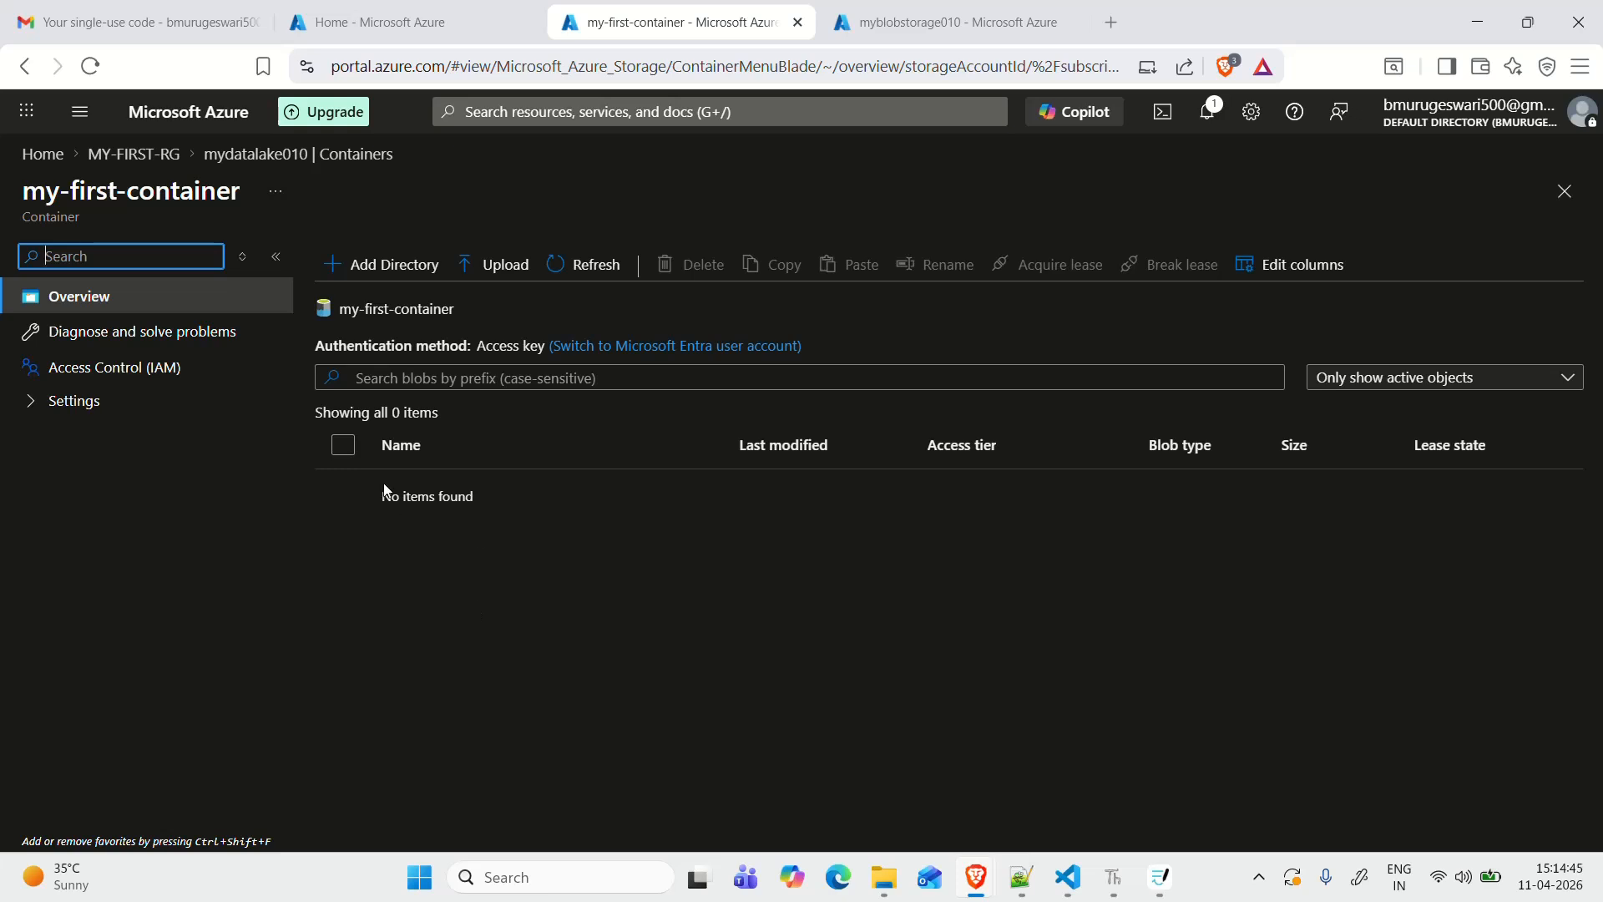
drag(383, 494, 567, 522)
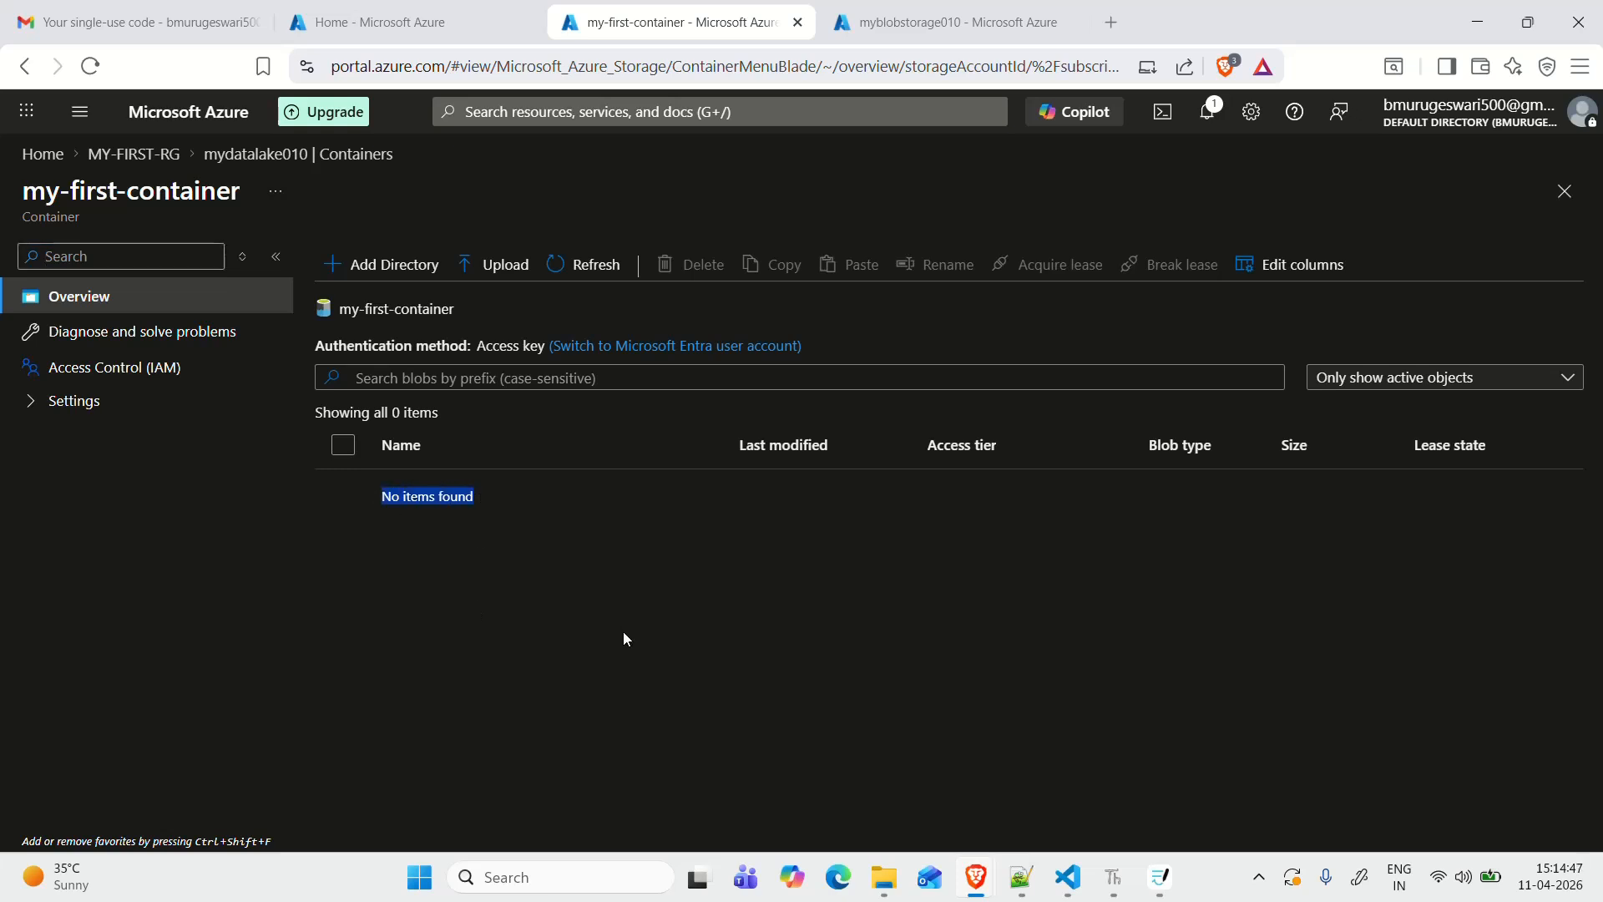
Step: Add a directory named my_folder to my-first-container and dismiss the notification
click(404, 266)
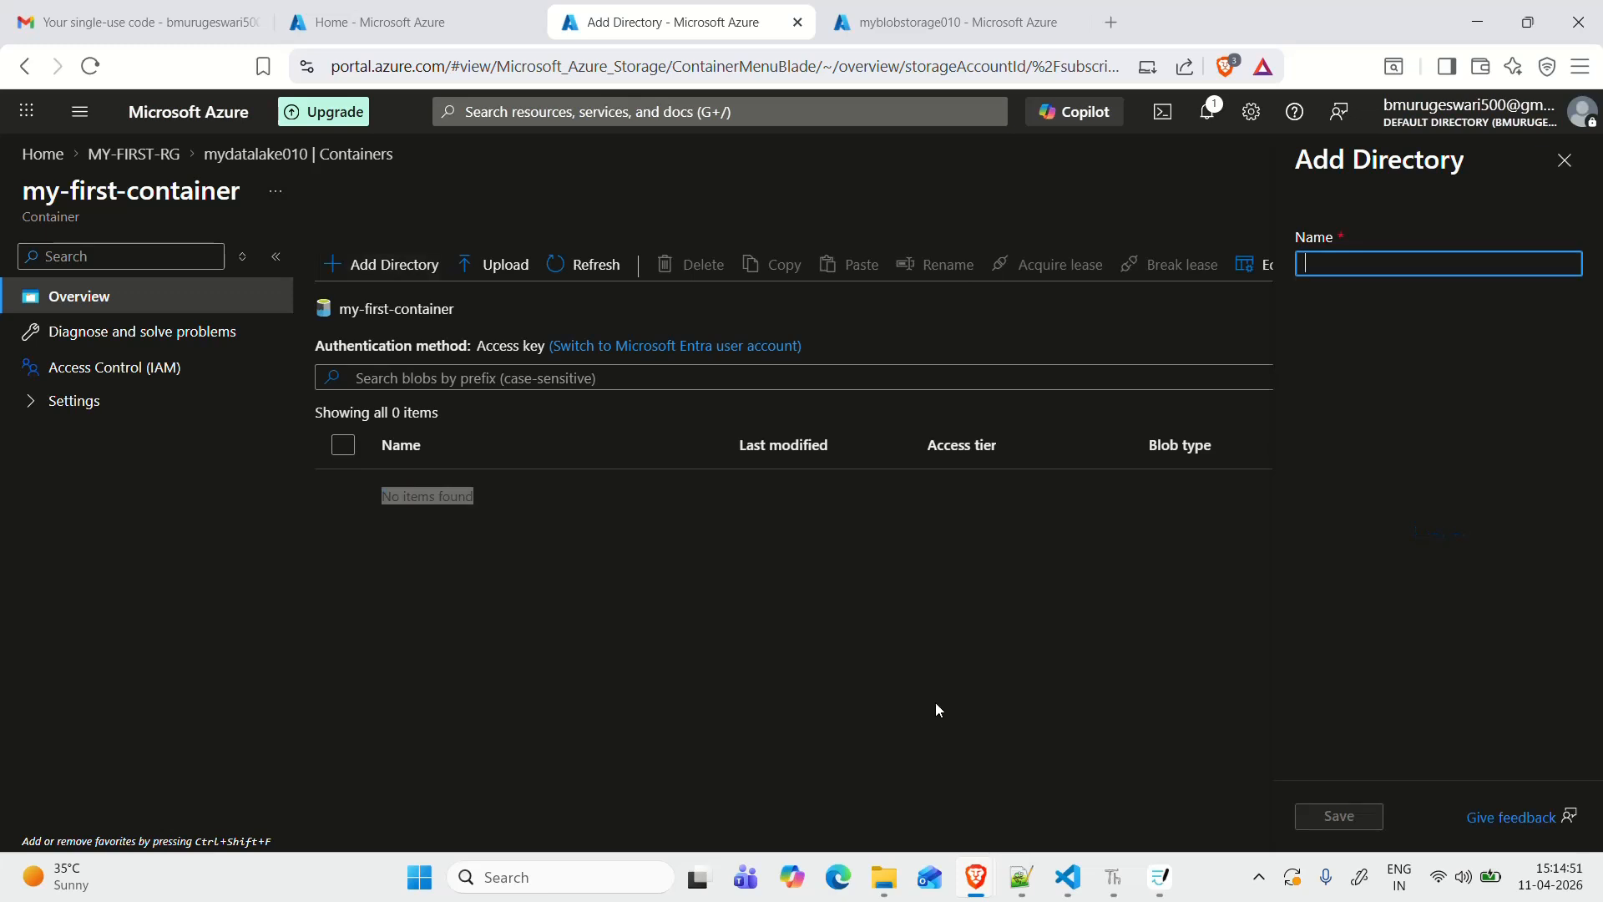
text(m)
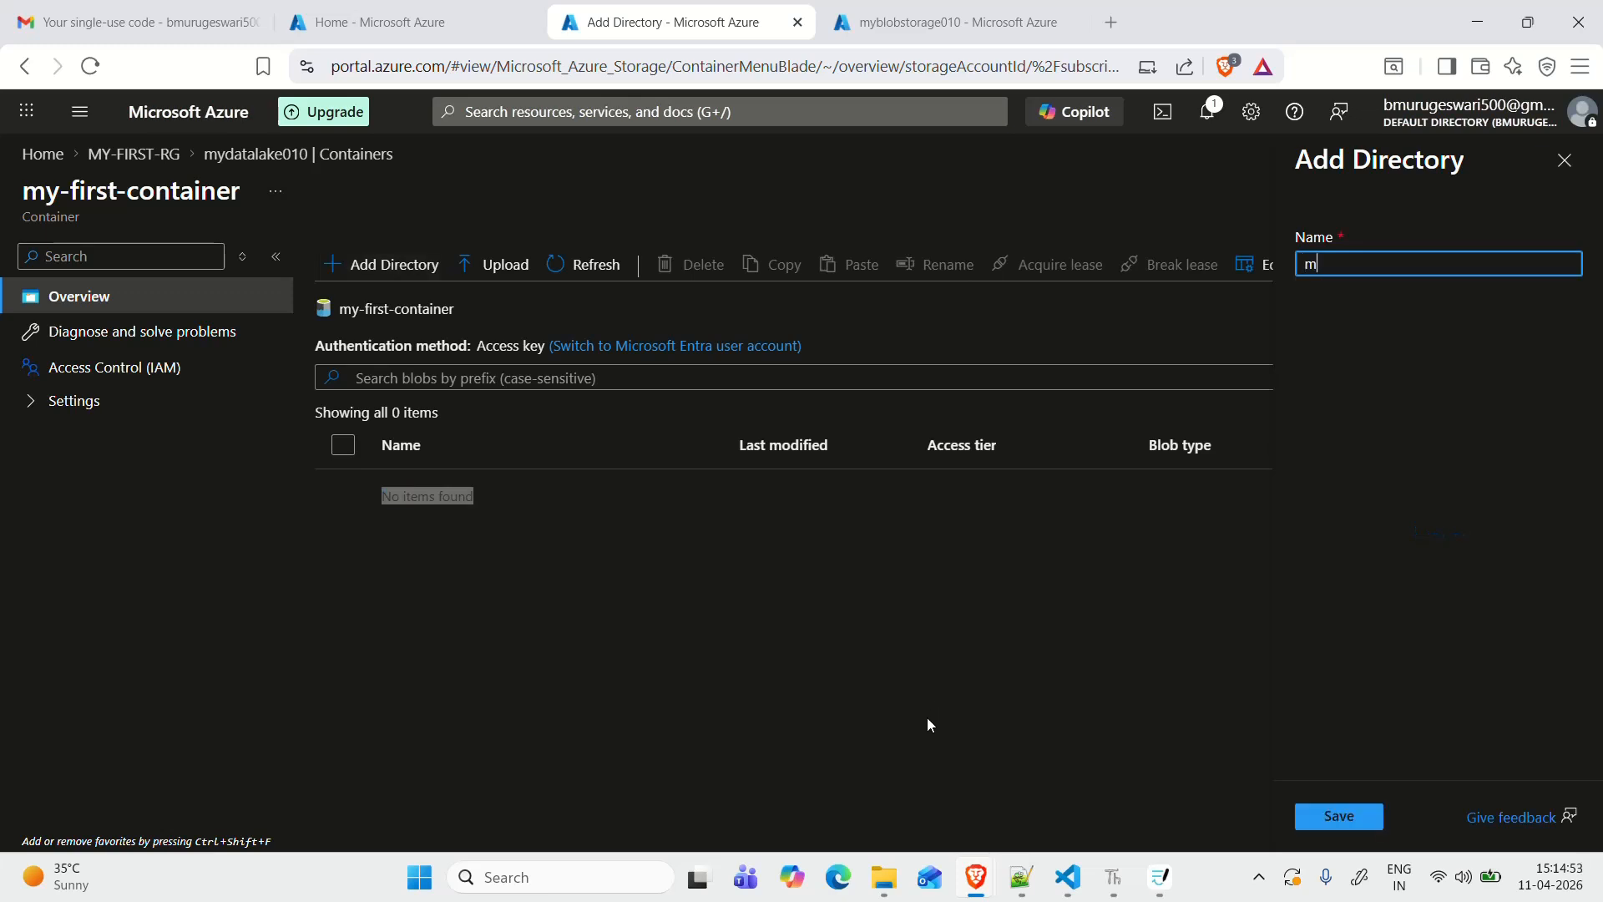
text(y_folder)
click(1346, 815)
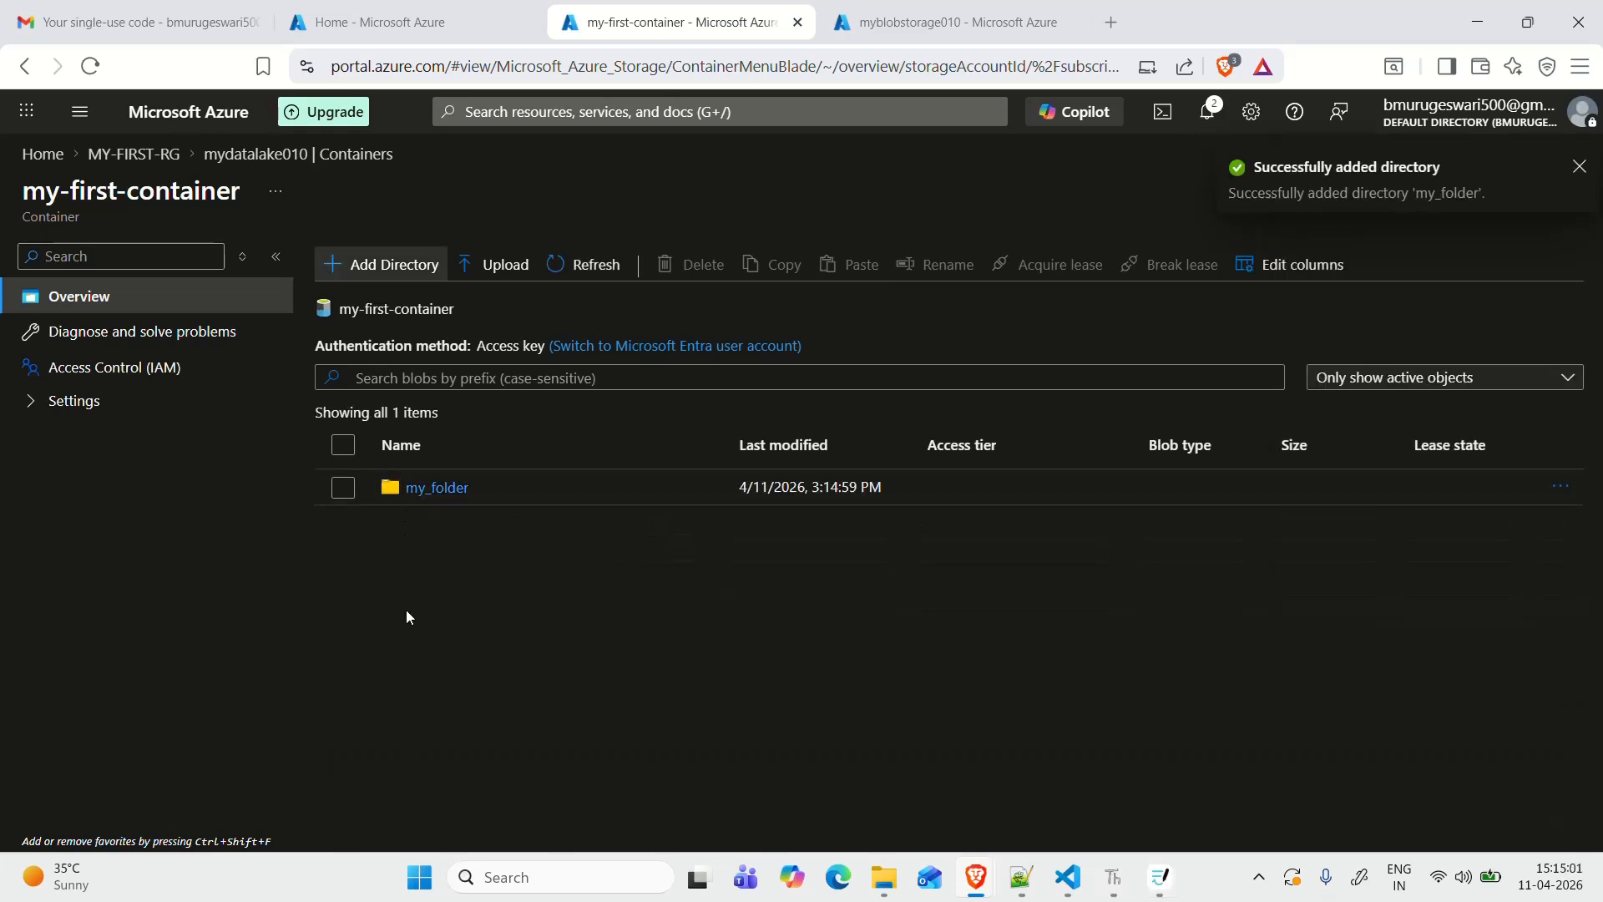
click(1578, 168)
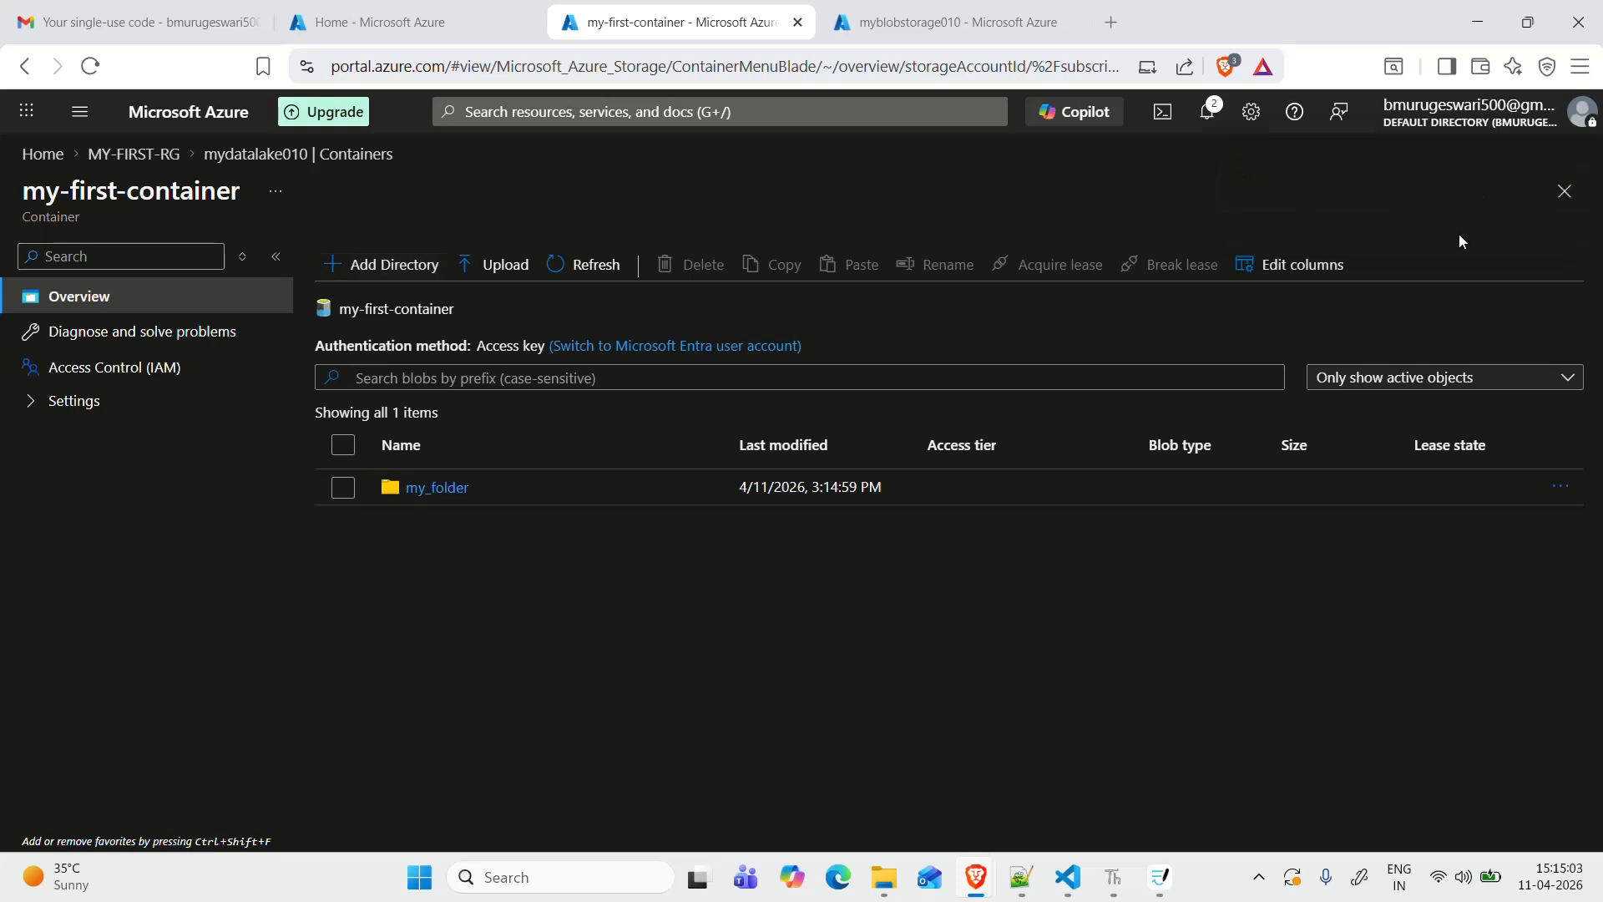
Step: Look inside my_folder, return to the container's root, and switch to the browser tab with myblobstorage010 to view its containers
click(434, 488)
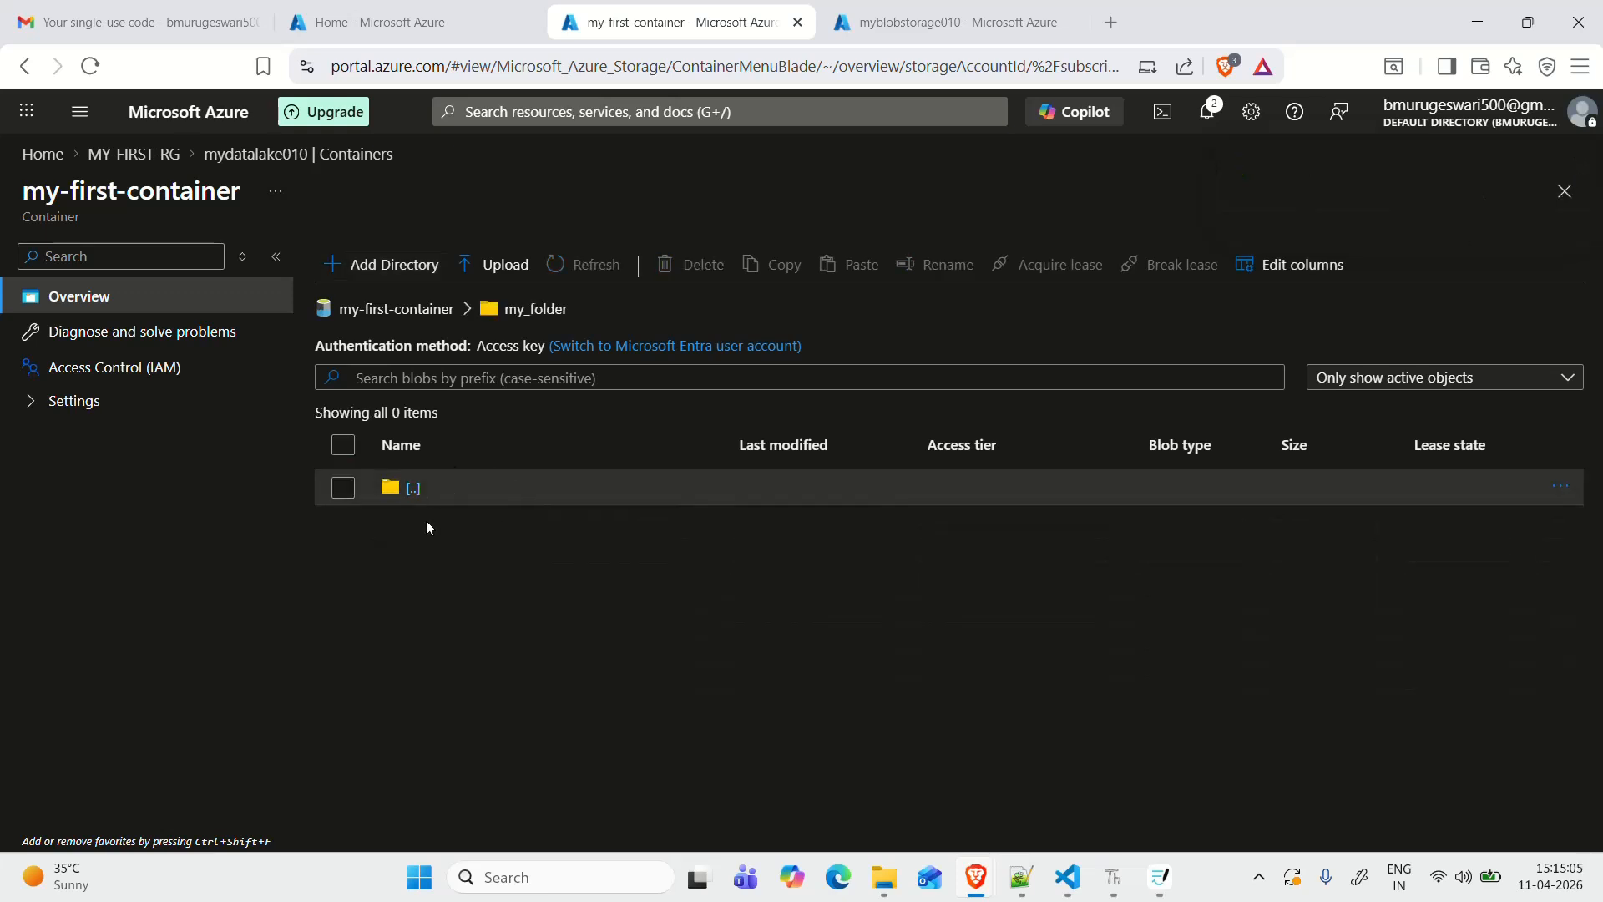
click(429, 316)
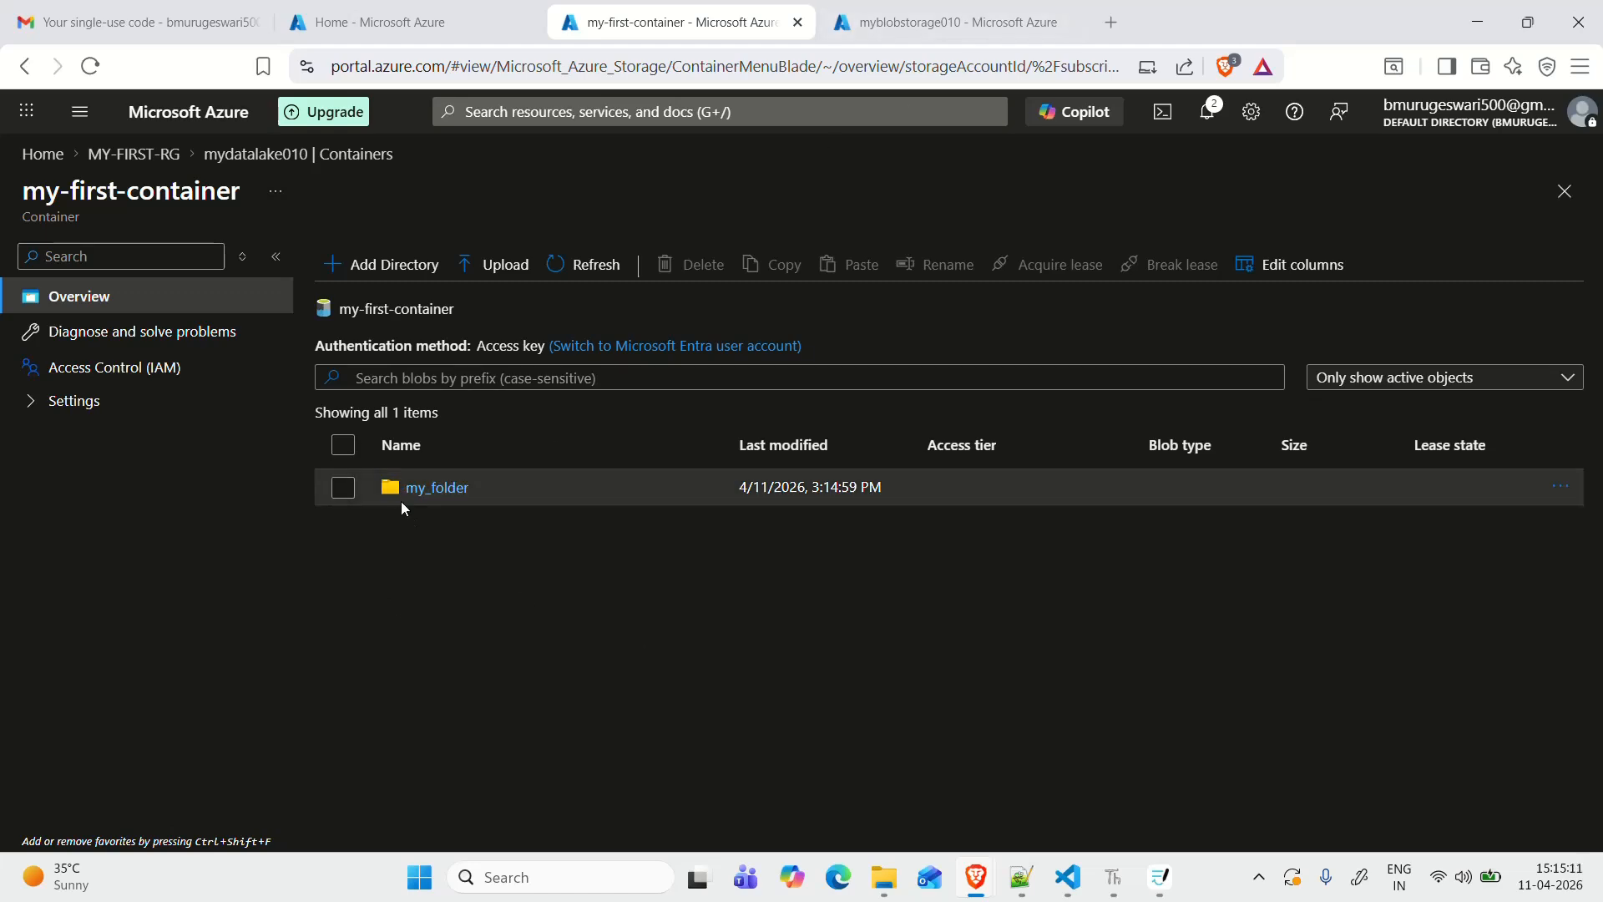
click(912, 12)
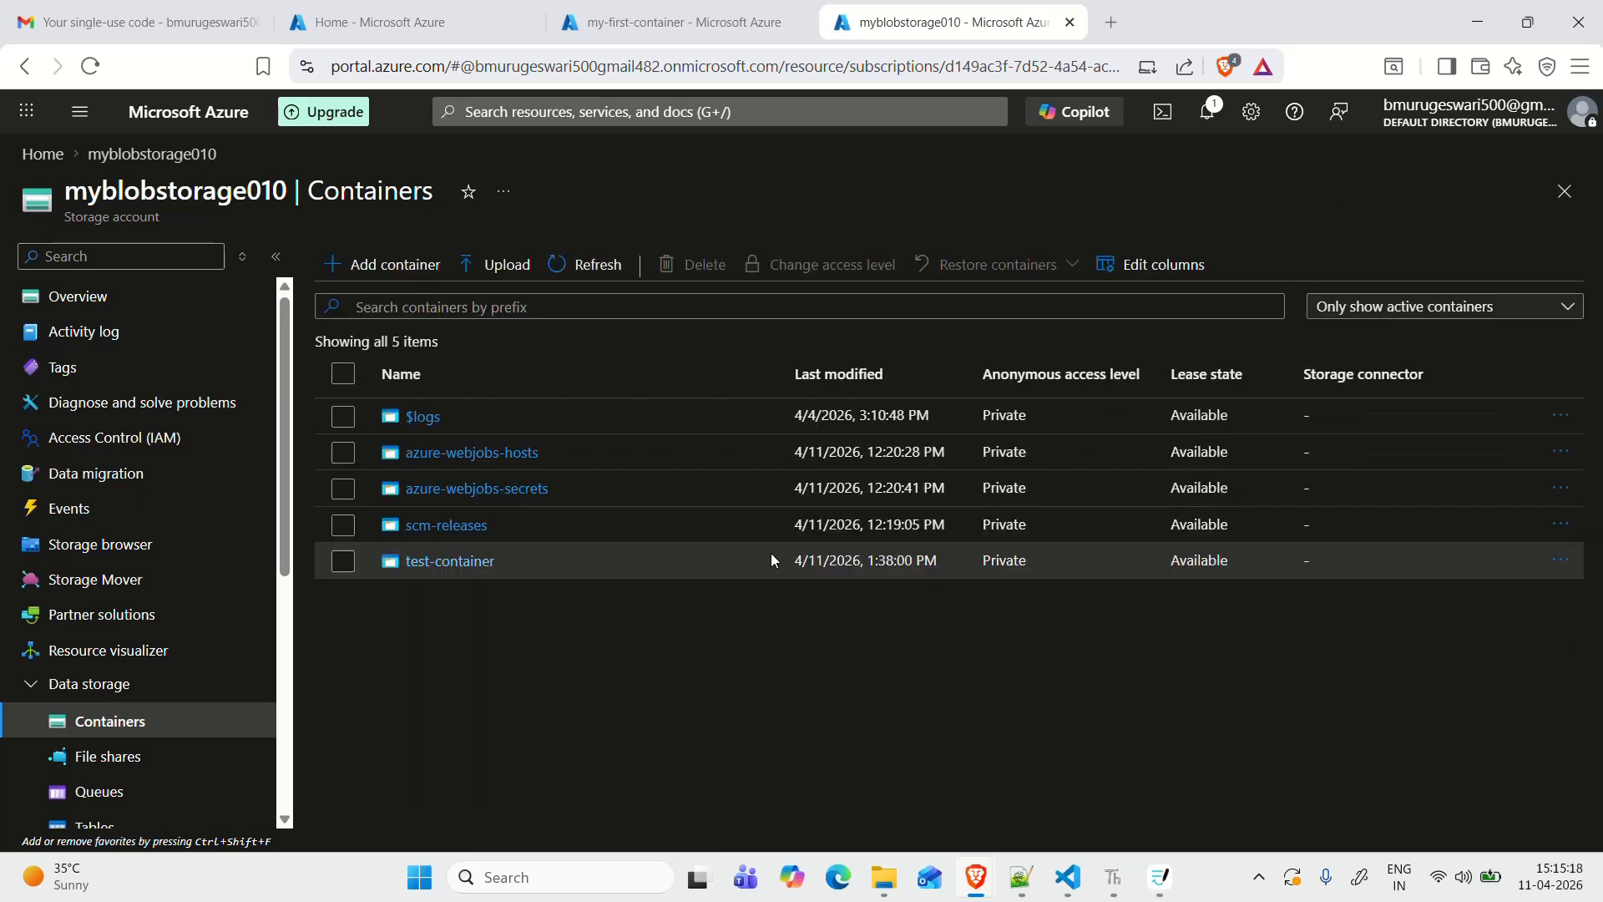
Step: Open test-container in myblobstorage010, look inside its my_files directory, and return to the container's root
click(454, 561)
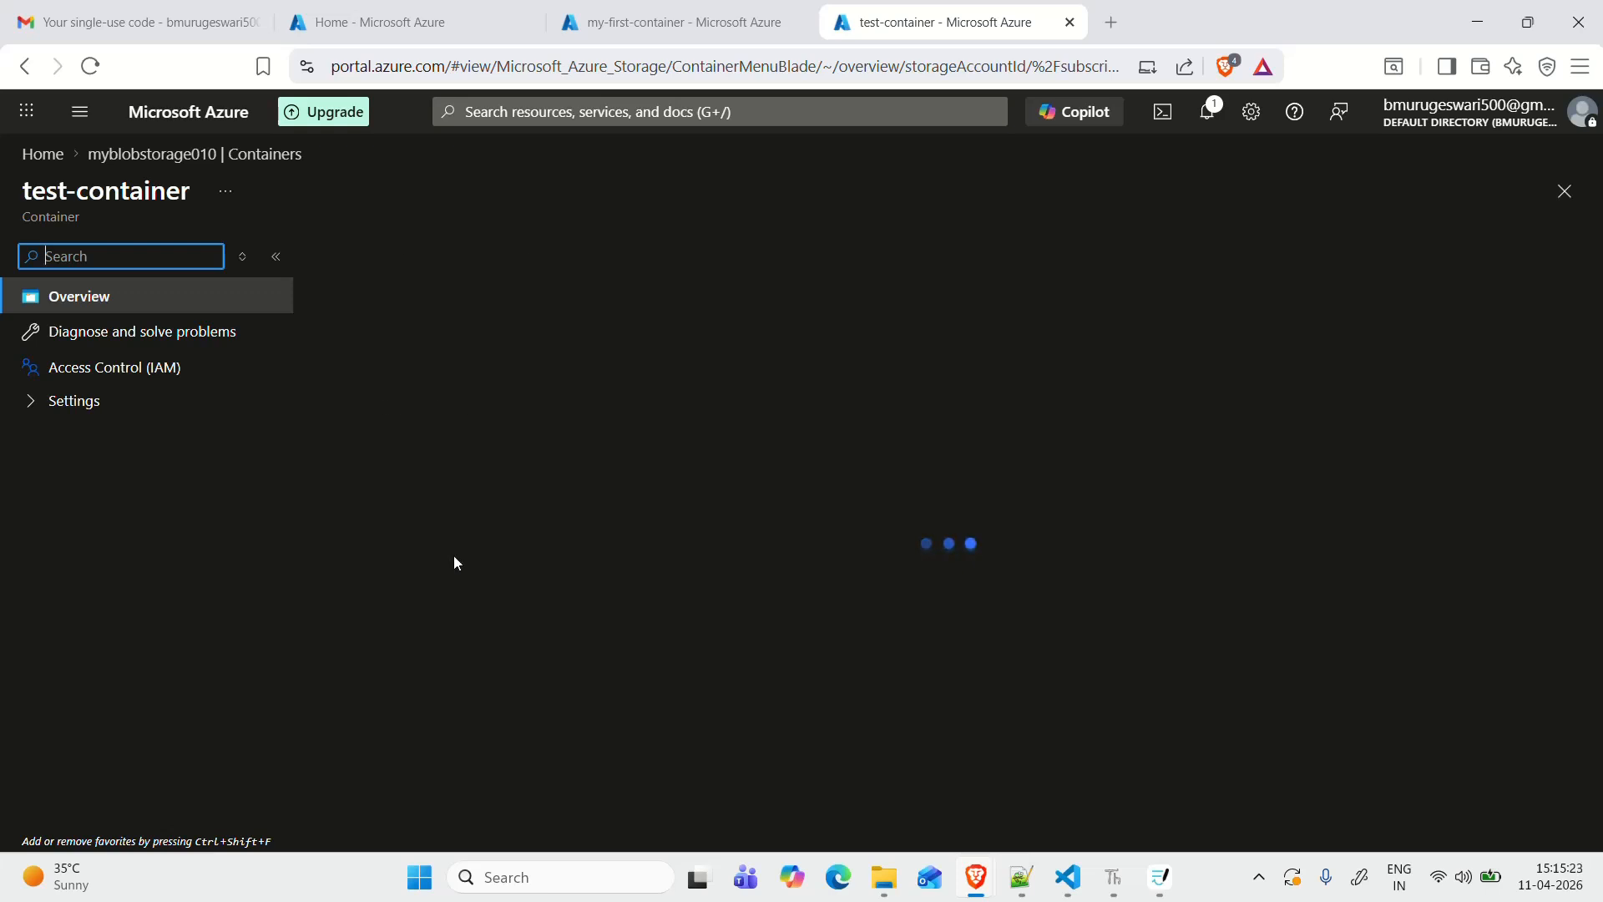
click(426, 524)
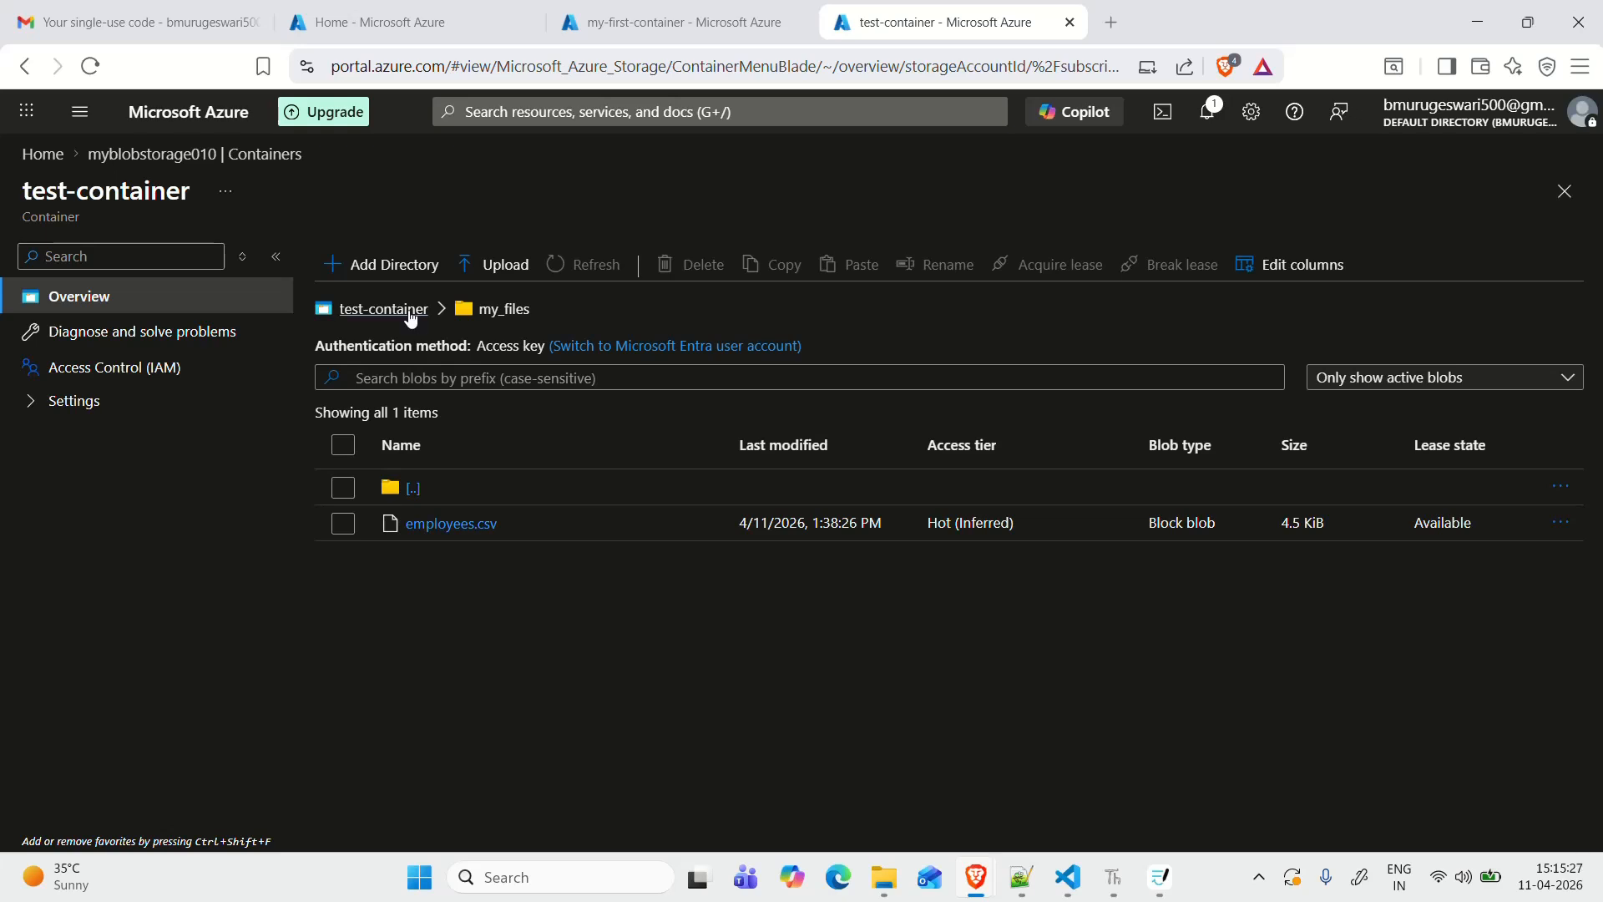
click(384, 309)
Step: Add a virtual directory named my_folder to test-container, leave it empty, and go back to the container's root to check the listing
click(386, 264)
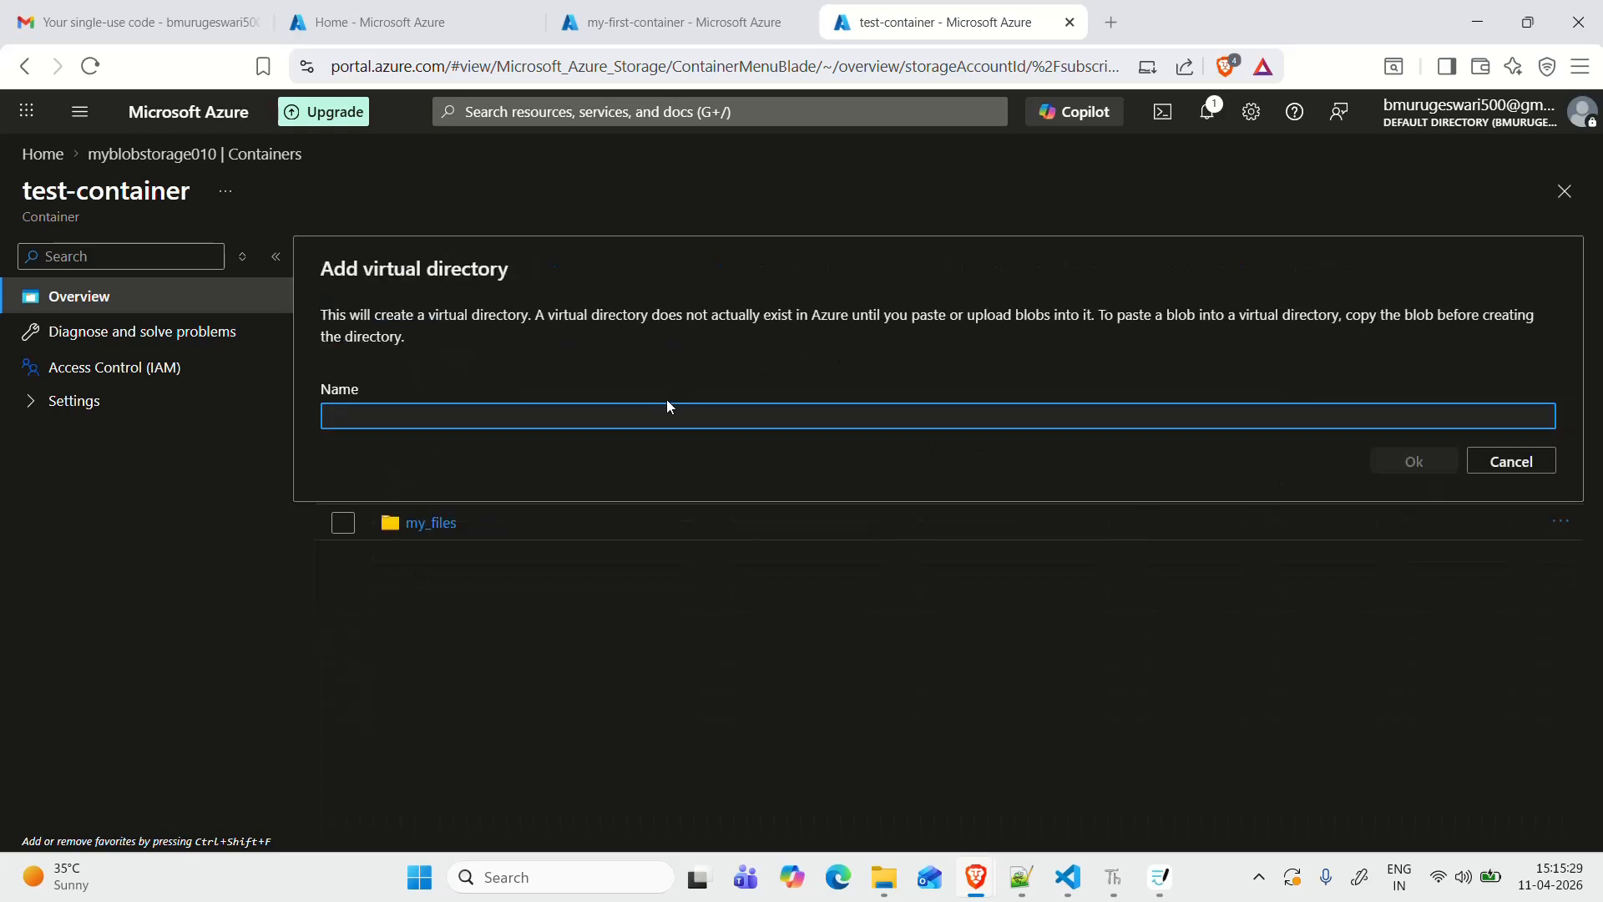
text(my)
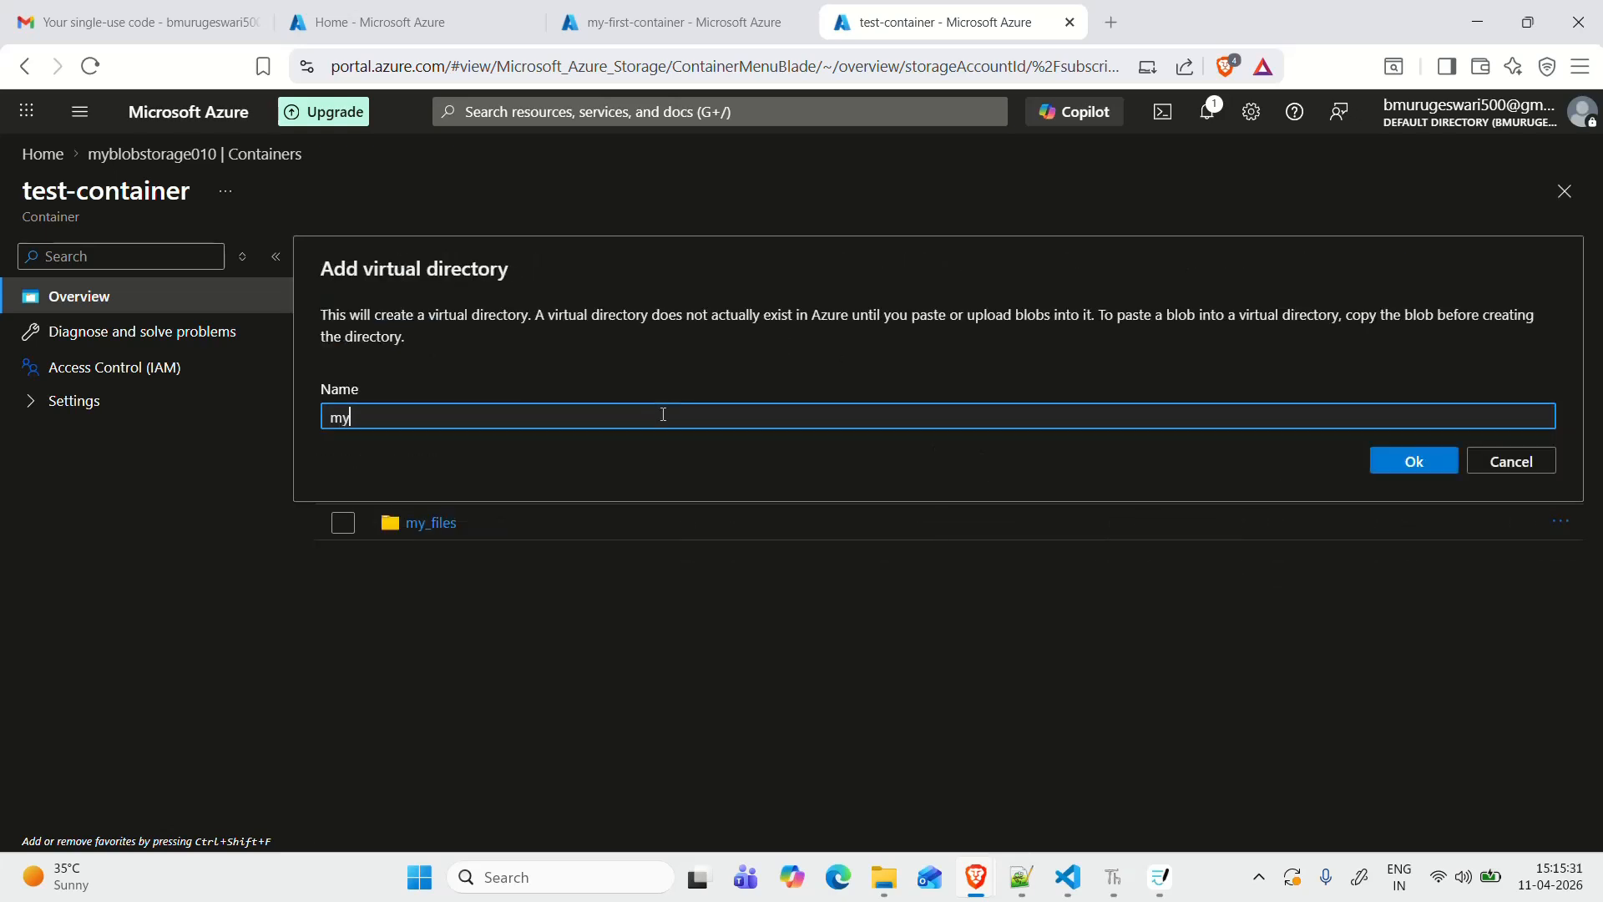
text(_folder)
click(1437, 466)
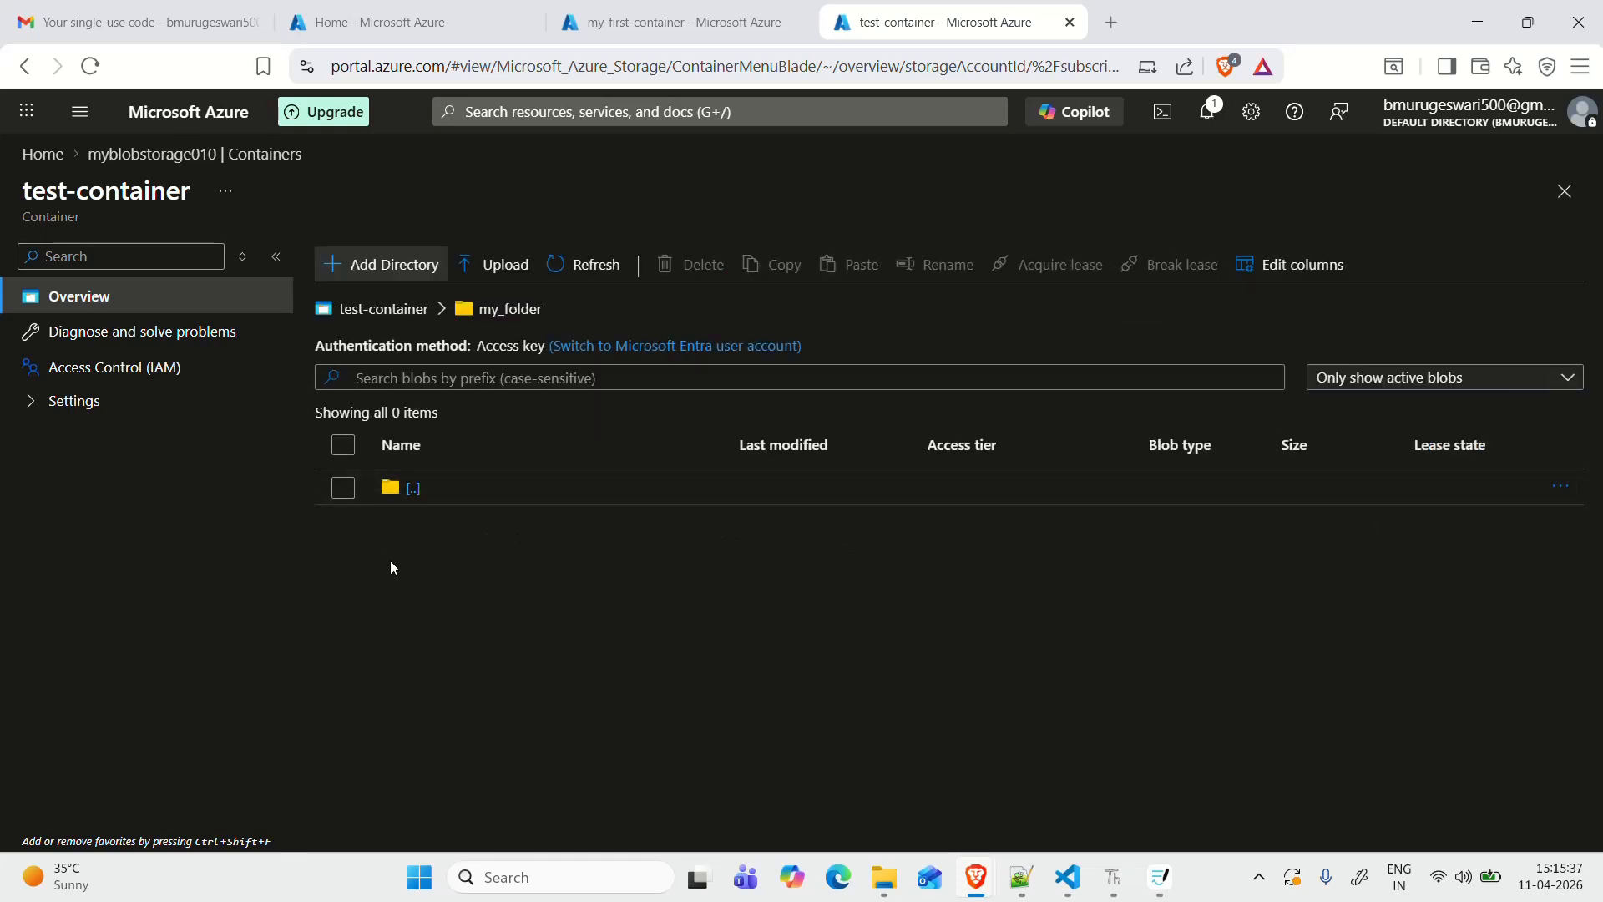
click(403, 311)
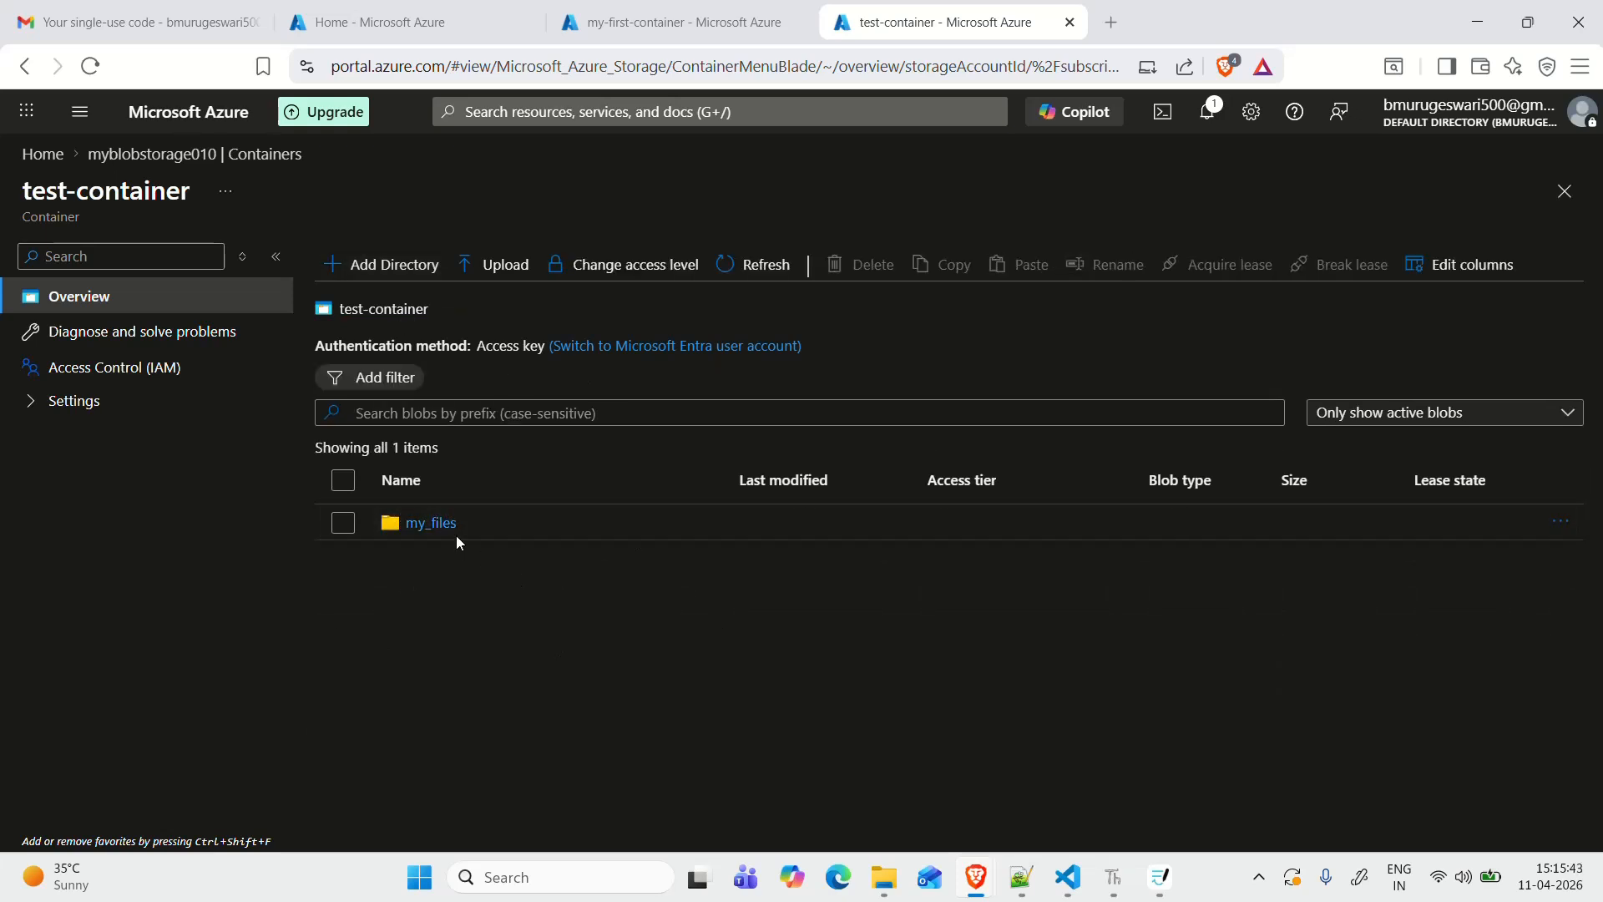
Step: Delete employees.csv from the my_files directory and return to test-container's root to check whether the directory remains
click(431, 523)
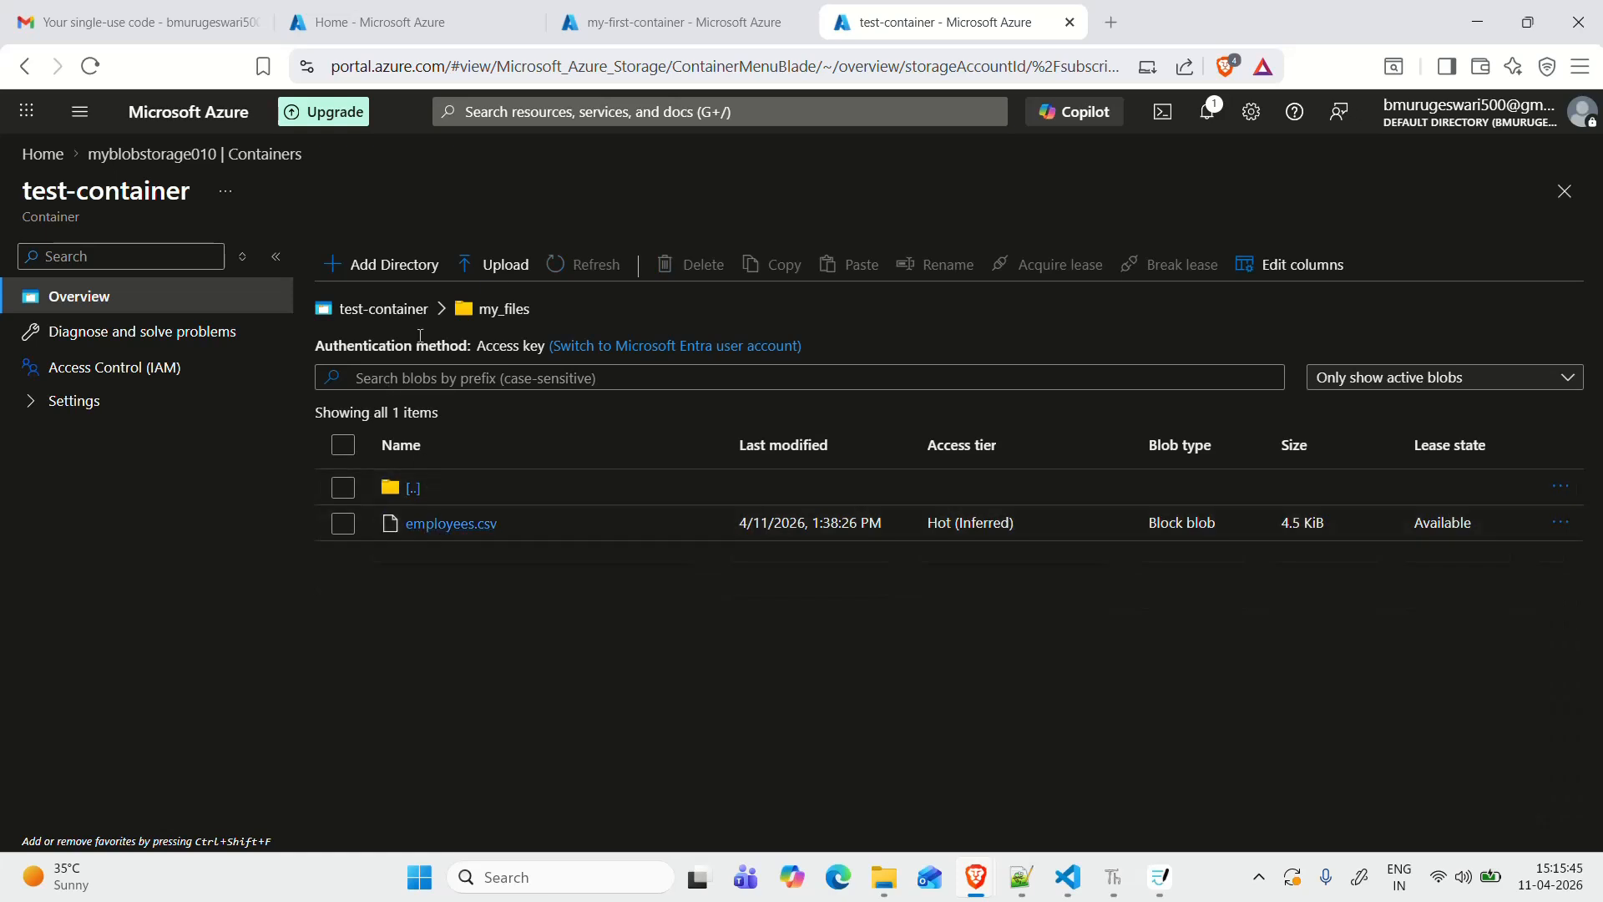
click(343, 523)
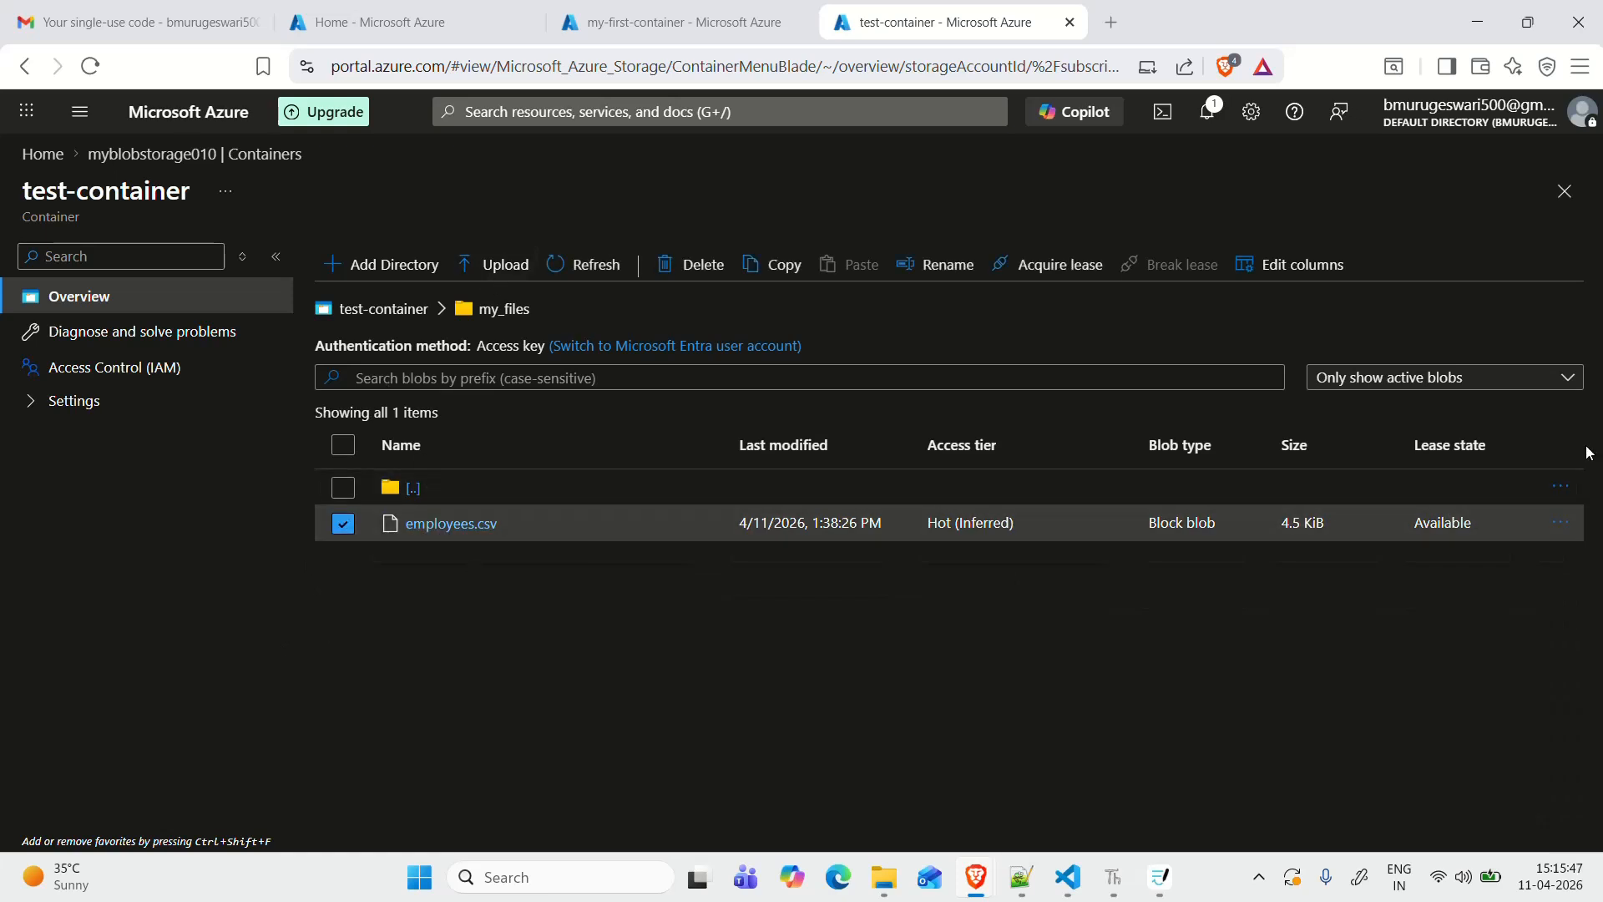
click(1561, 523)
click(1387, 823)
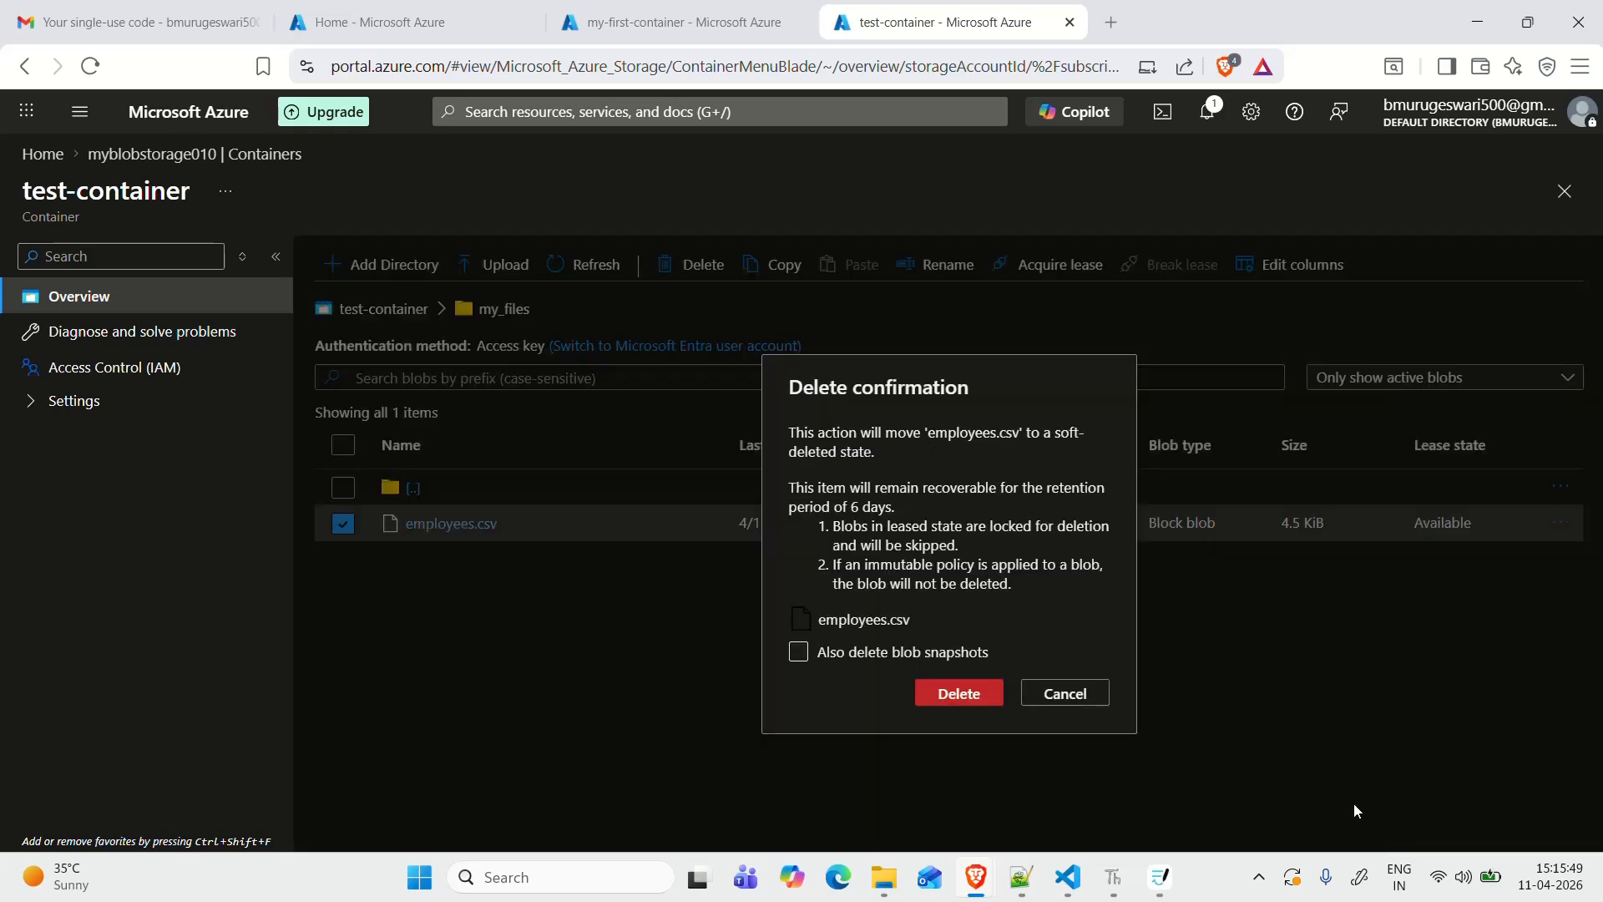
click(956, 699)
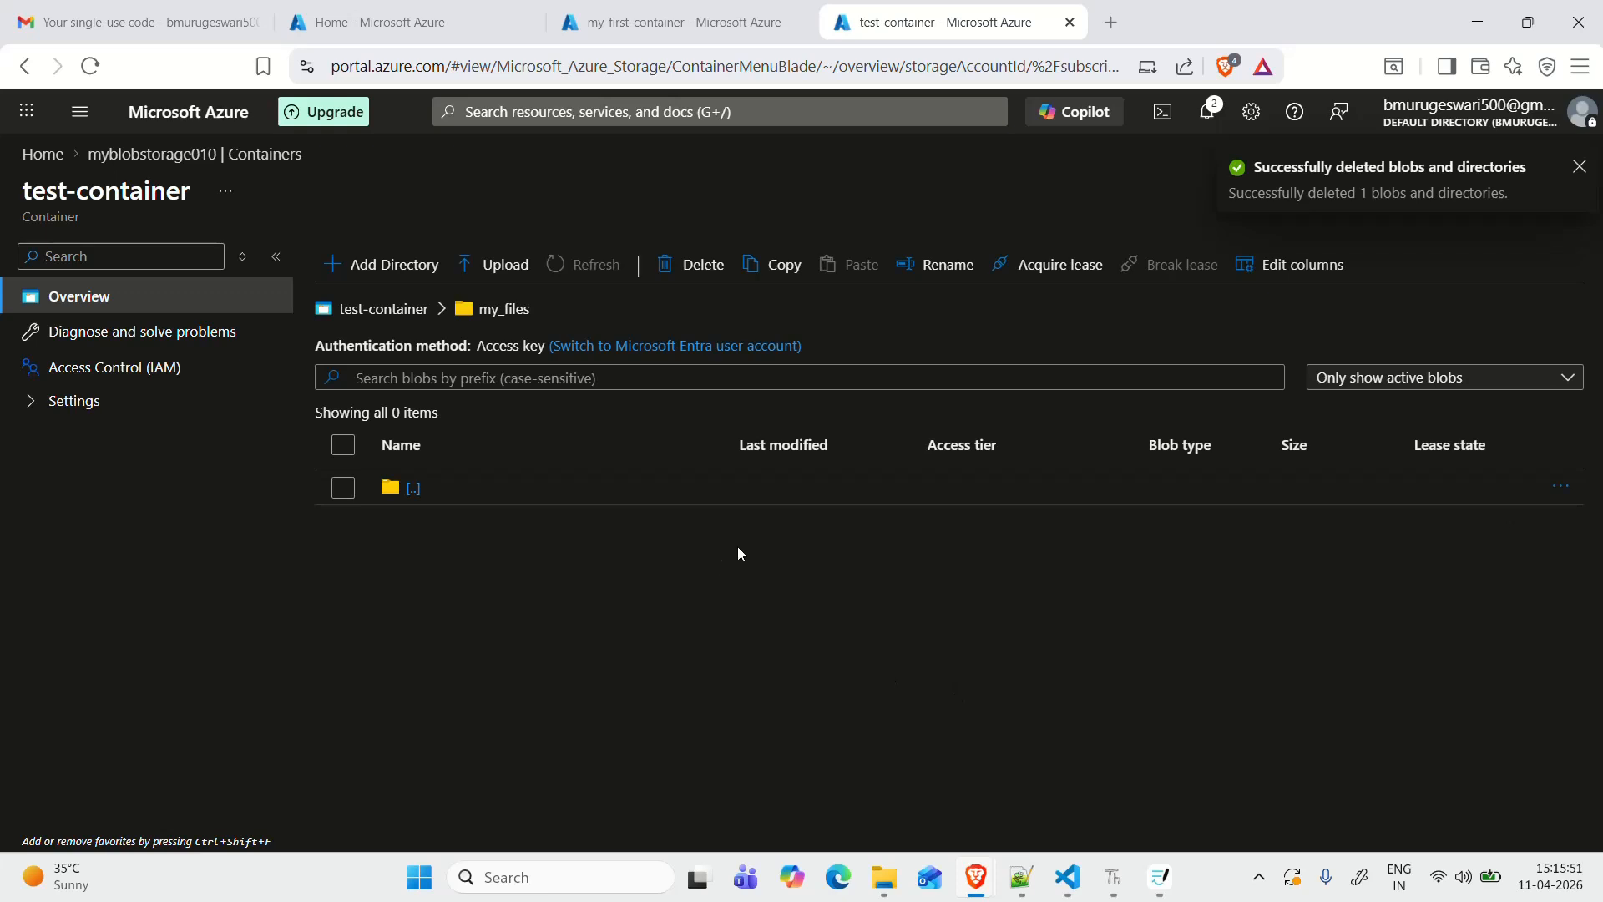
click(383, 310)
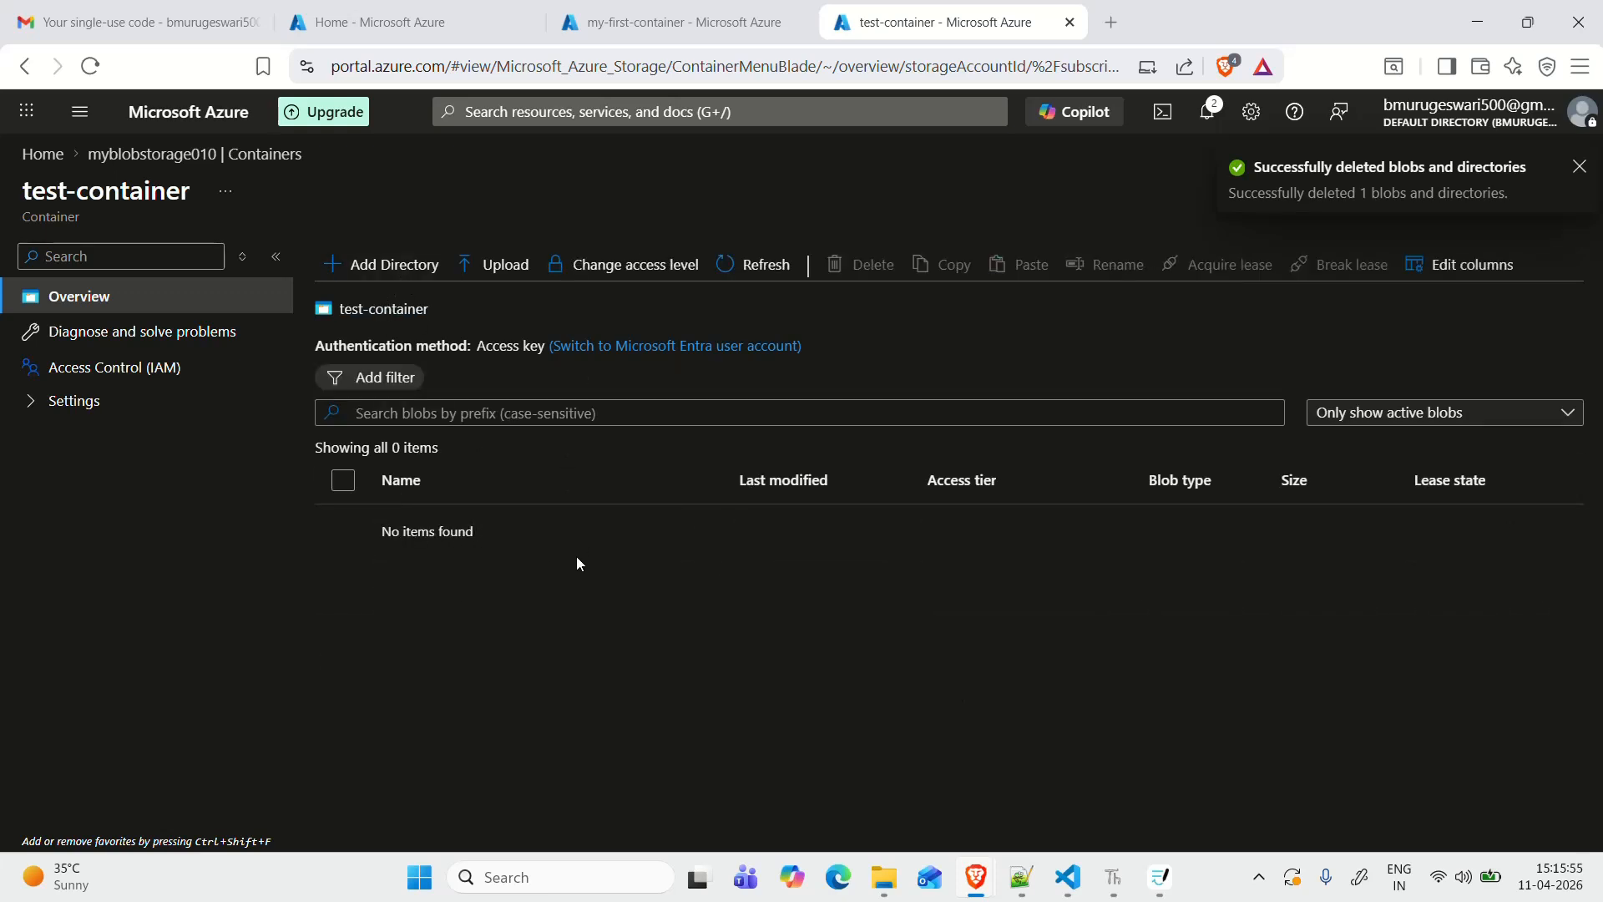
Step: Switch to the browser tab with my-first-container and upload departments.csv into its my_folder directory
click(702, 20)
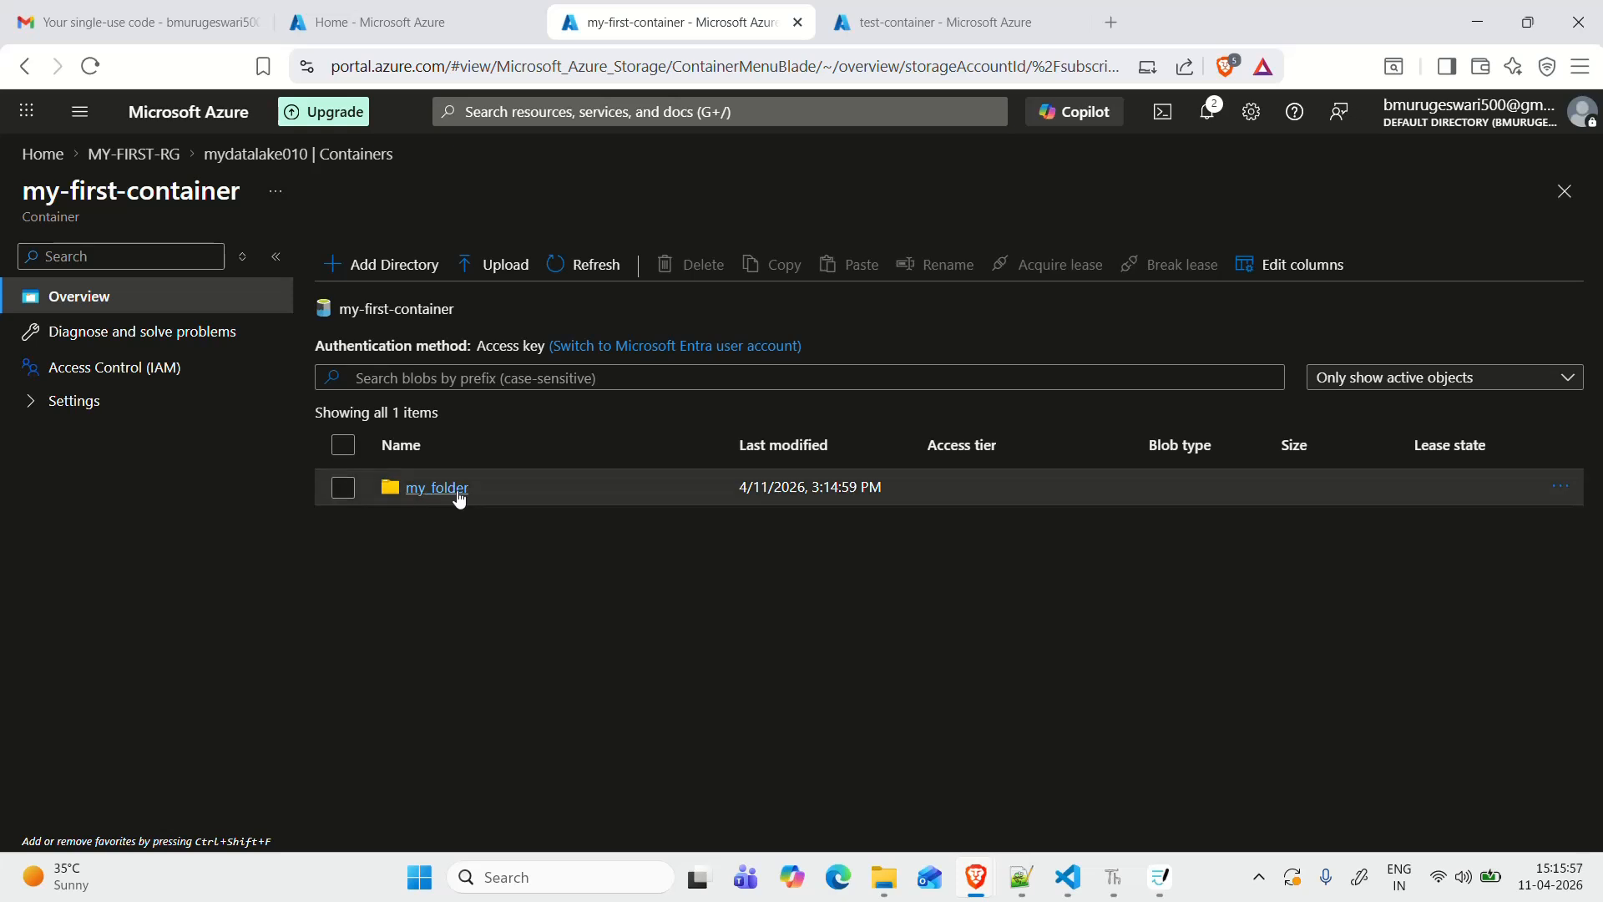
click(438, 488)
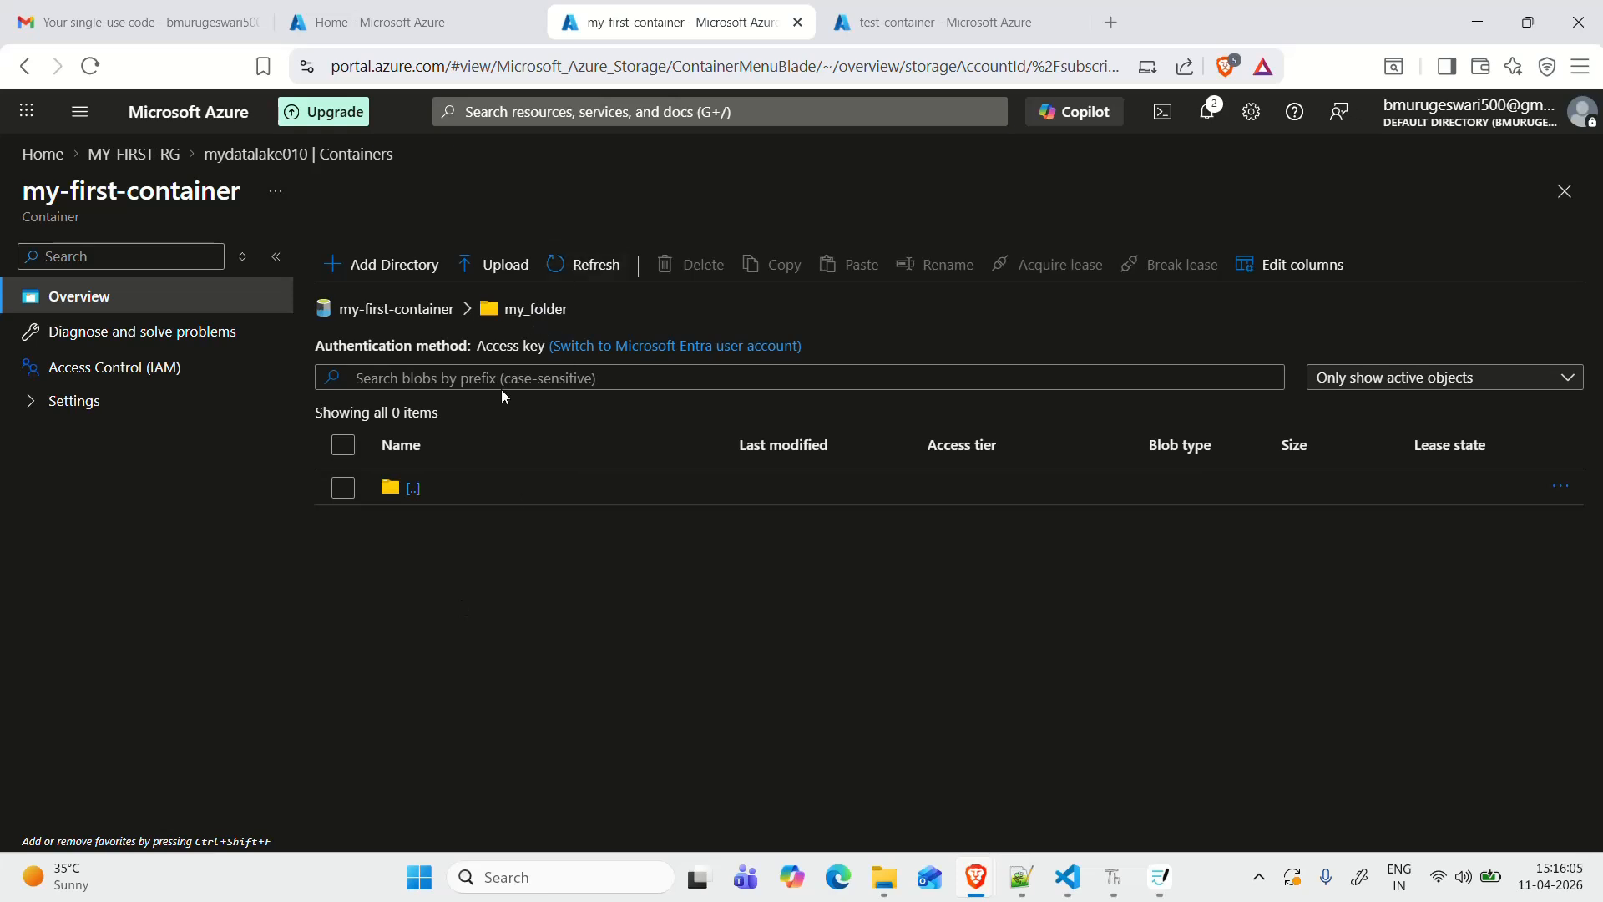
click(491, 264)
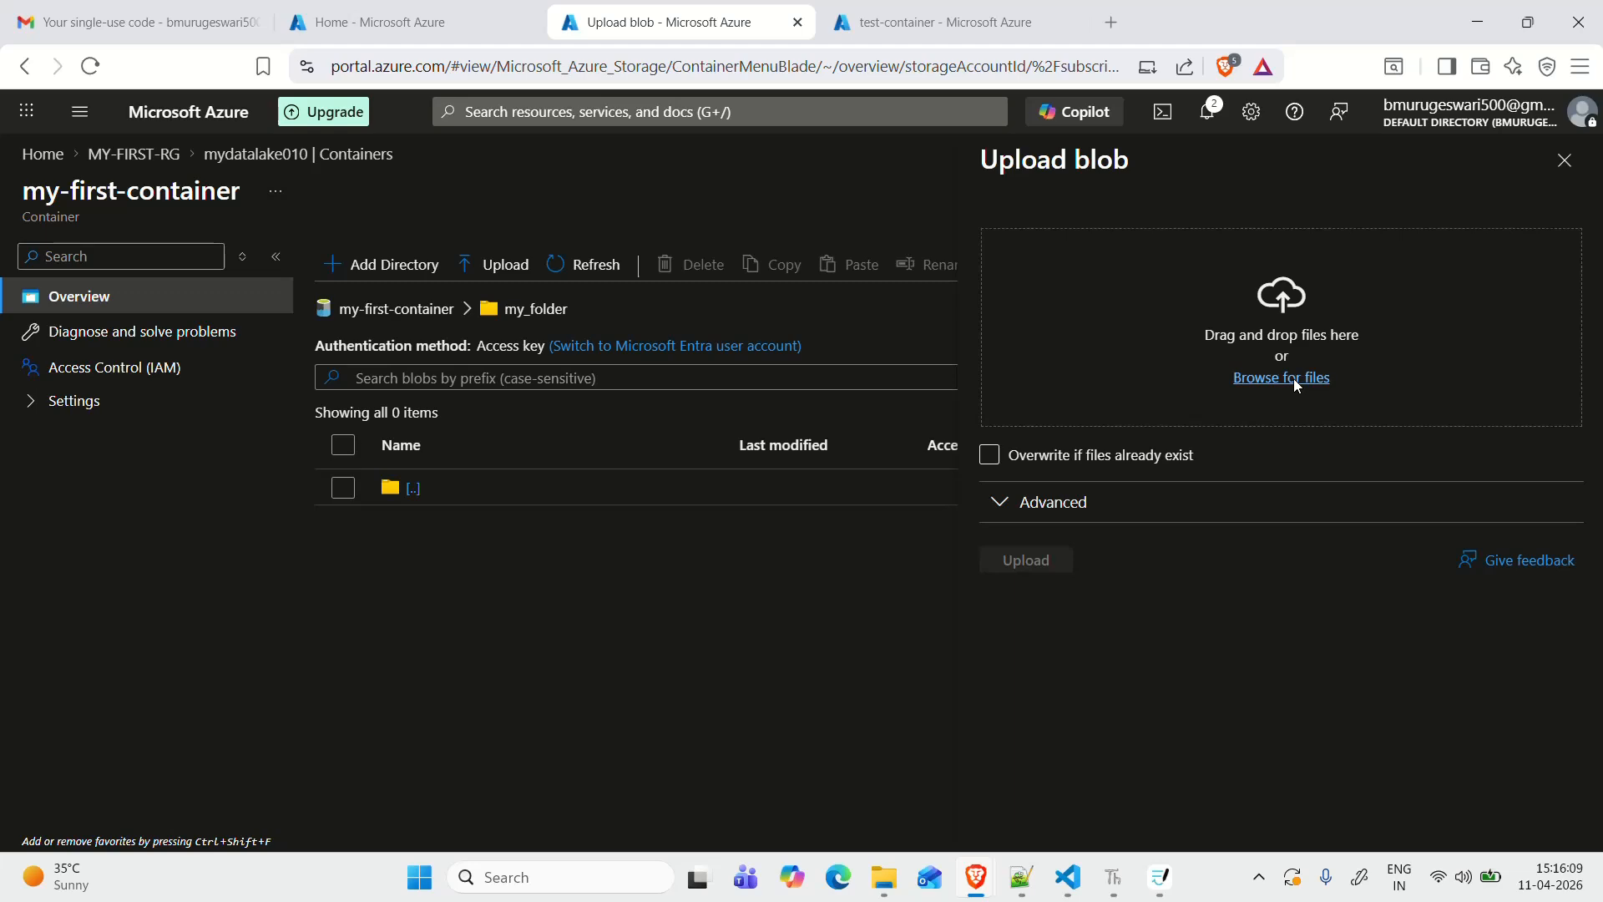
click(1294, 379)
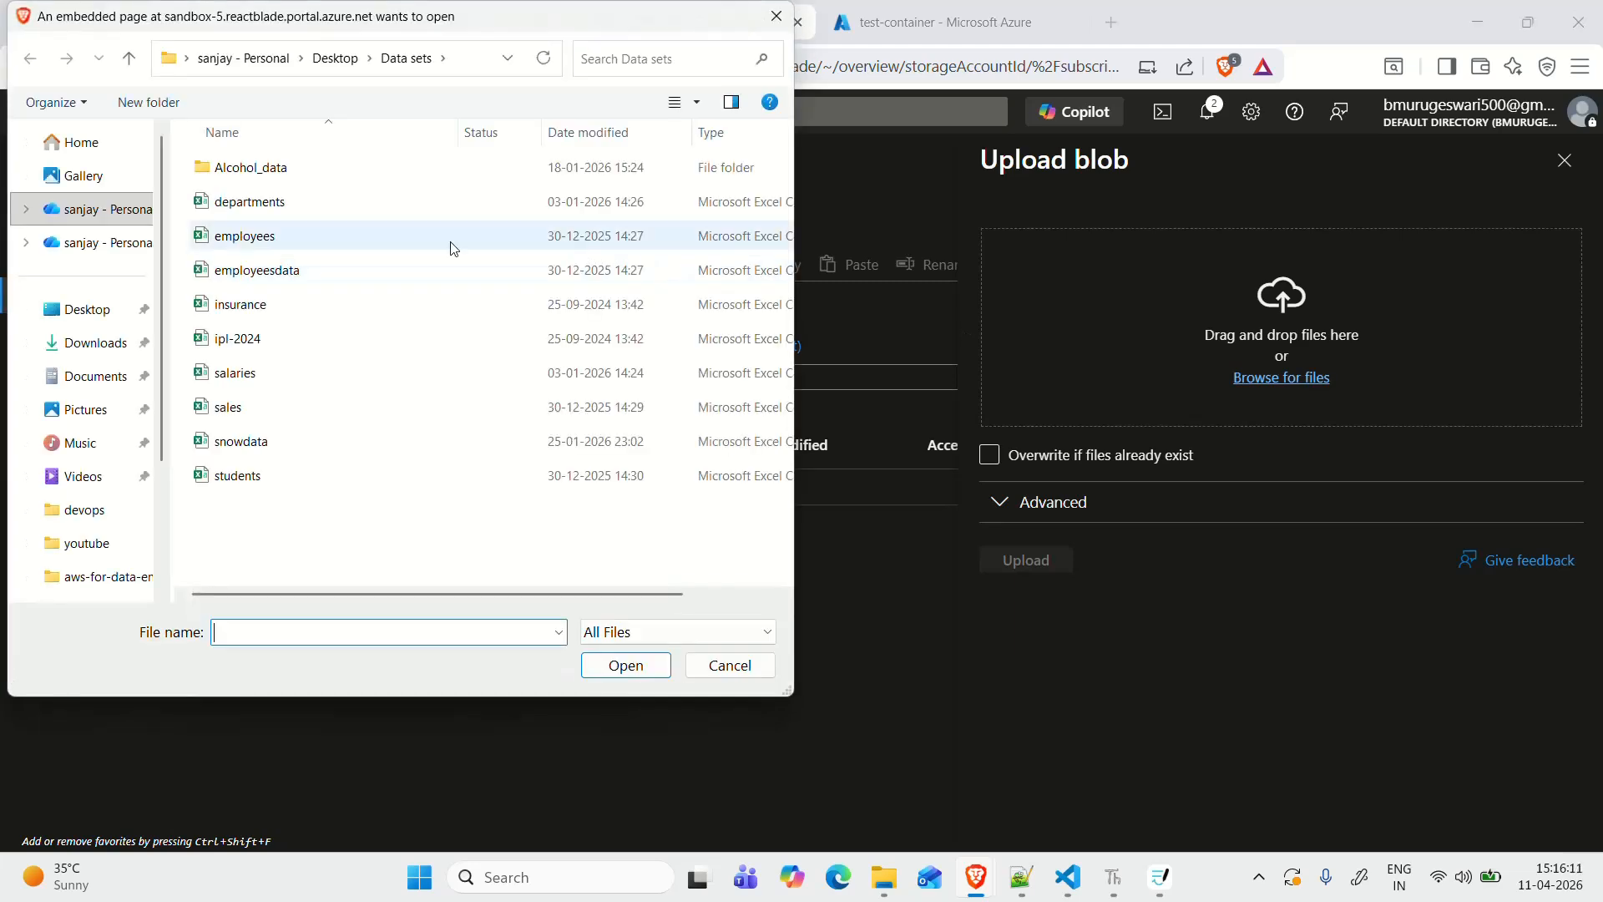
click(314, 203)
click(618, 665)
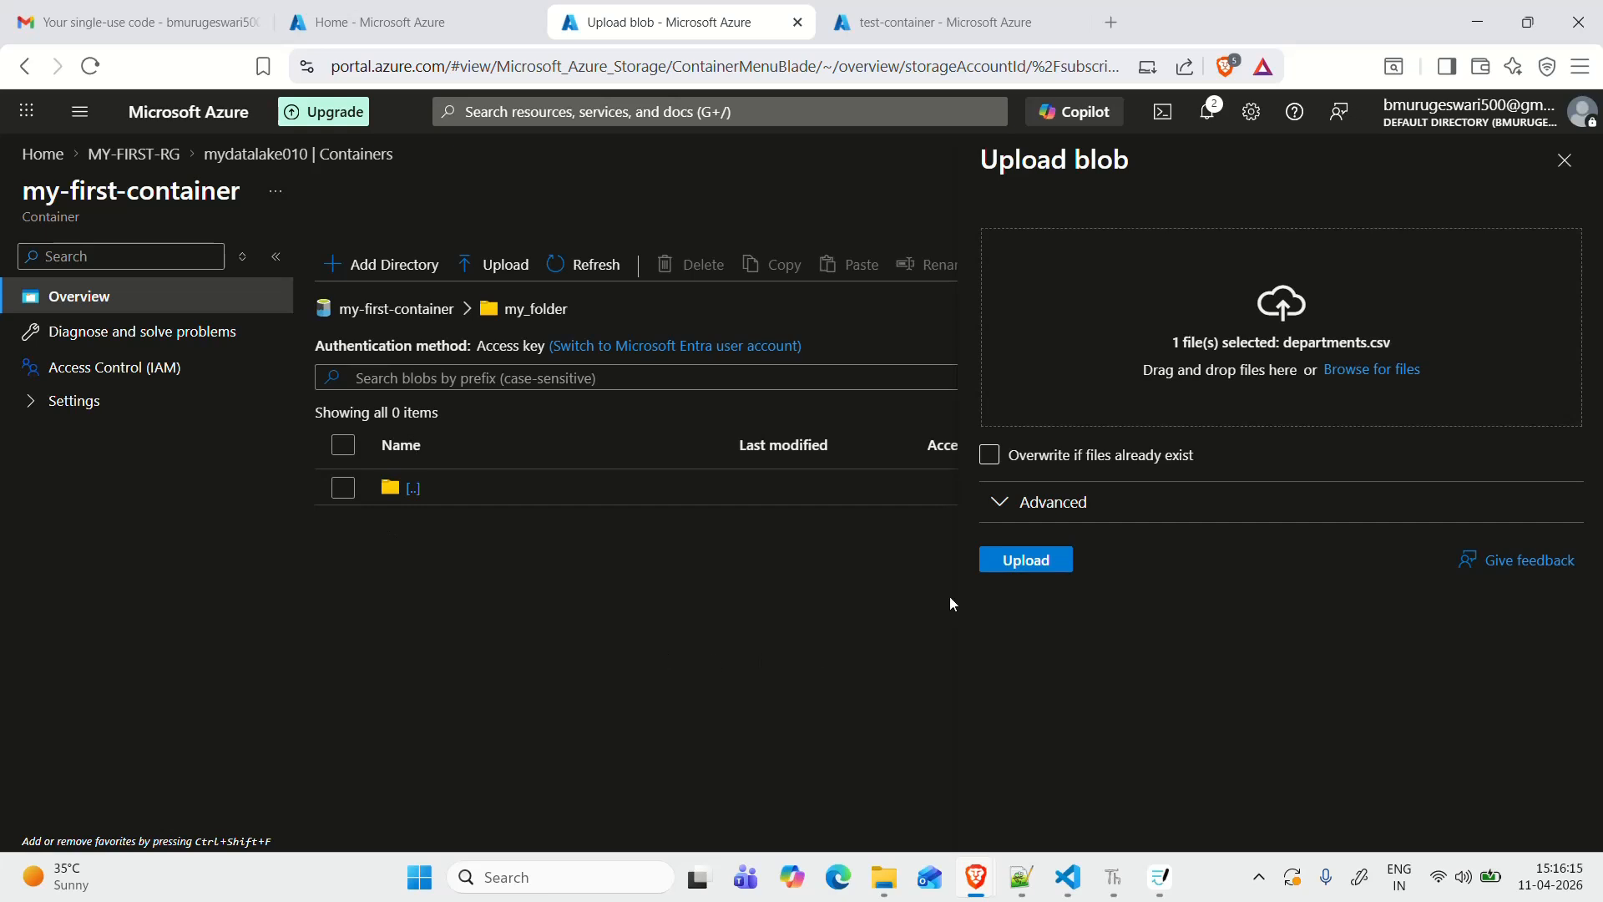
click(1026, 560)
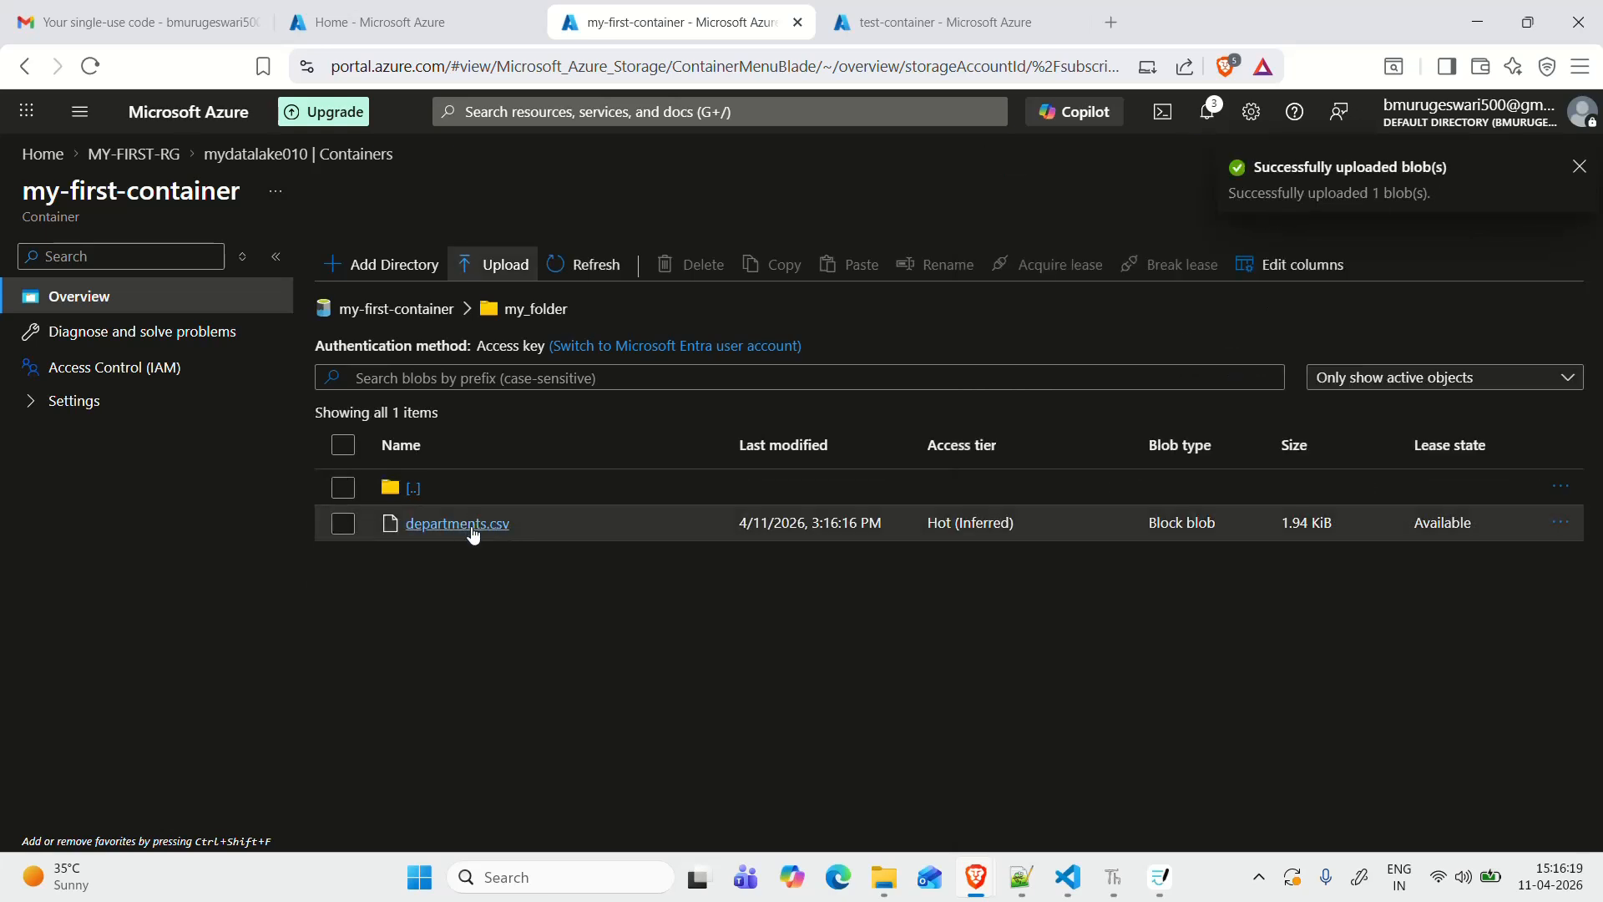
Step: Delete departments.csv from my_folder and return to my-first-container's root to check whether the directory remains
click(394, 309)
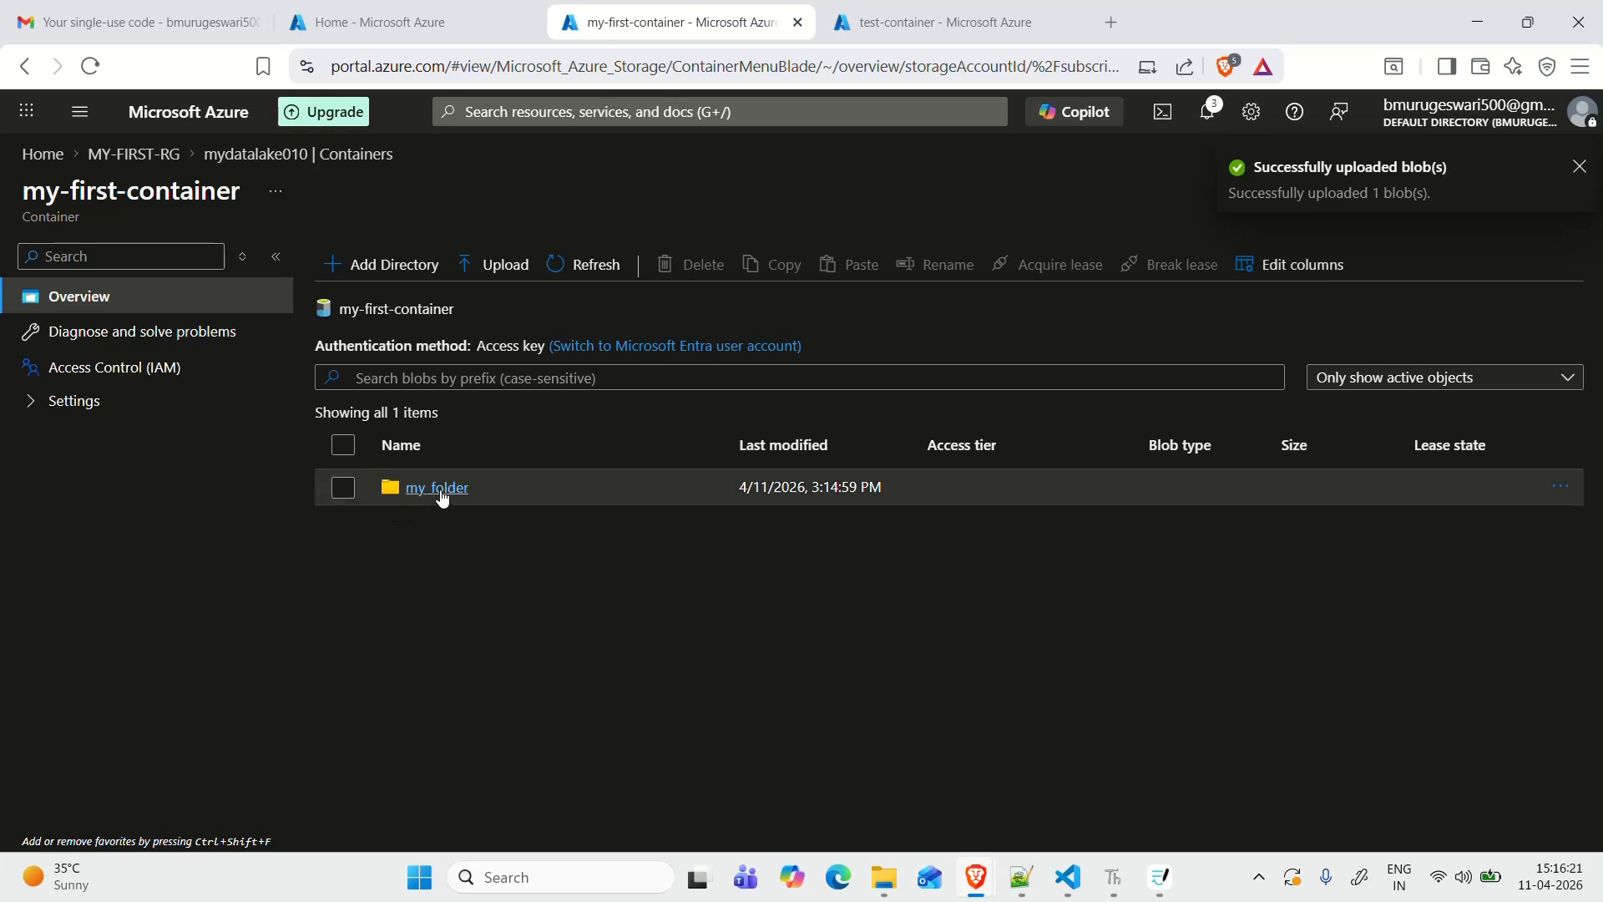
click(440, 490)
click(343, 524)
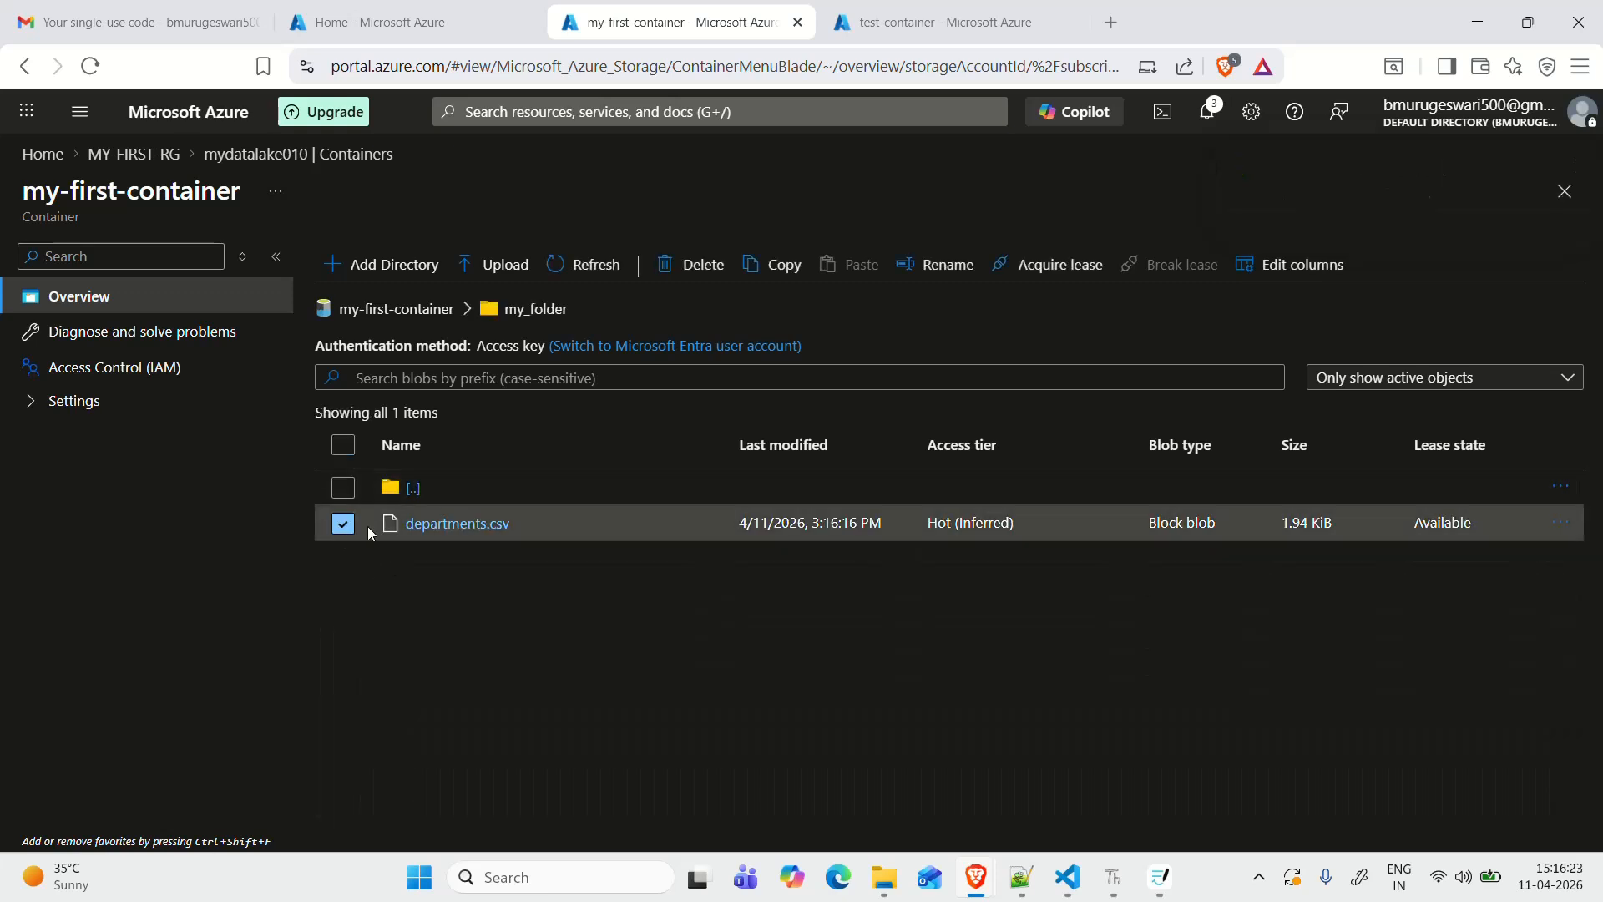
click(1560, 523)
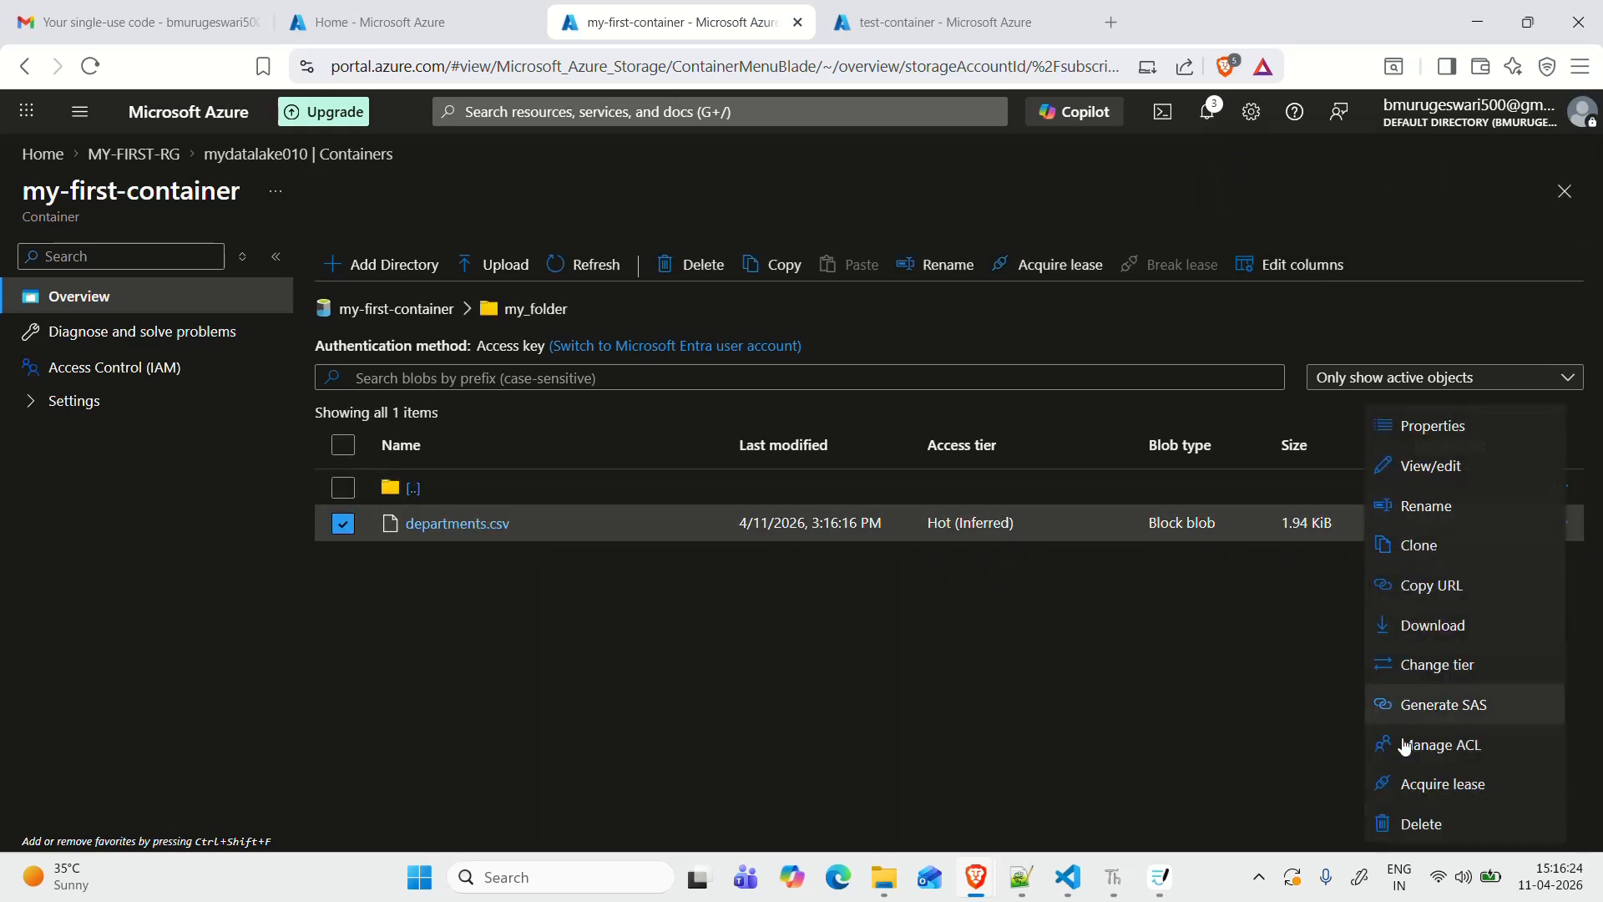
click(1420, 824)
click(964, 649)
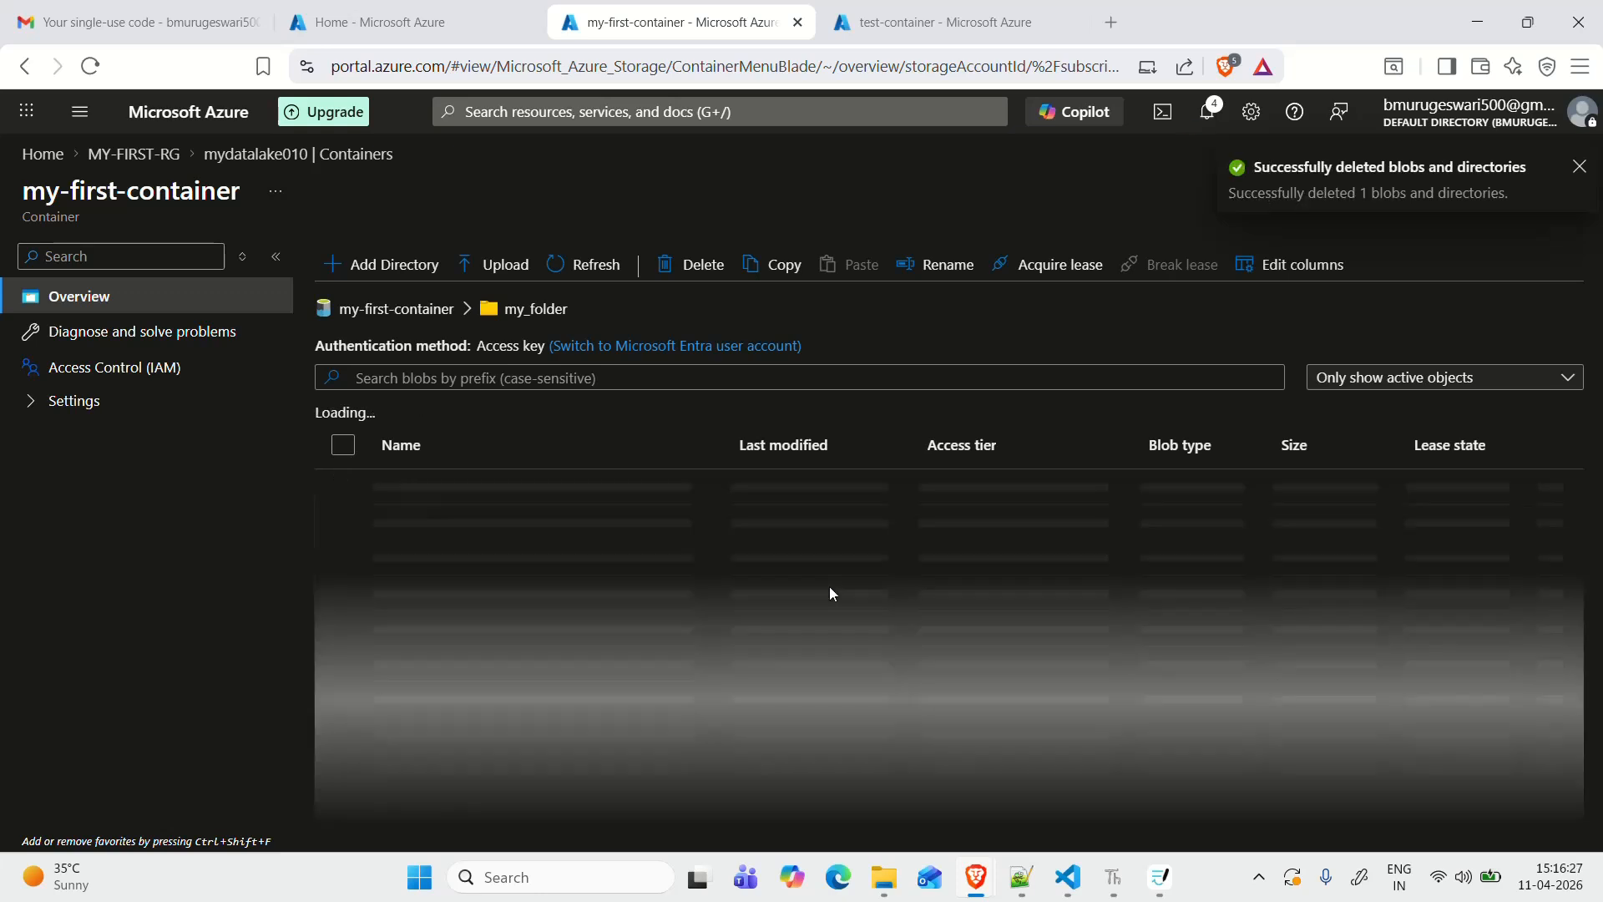
click(421, 311)
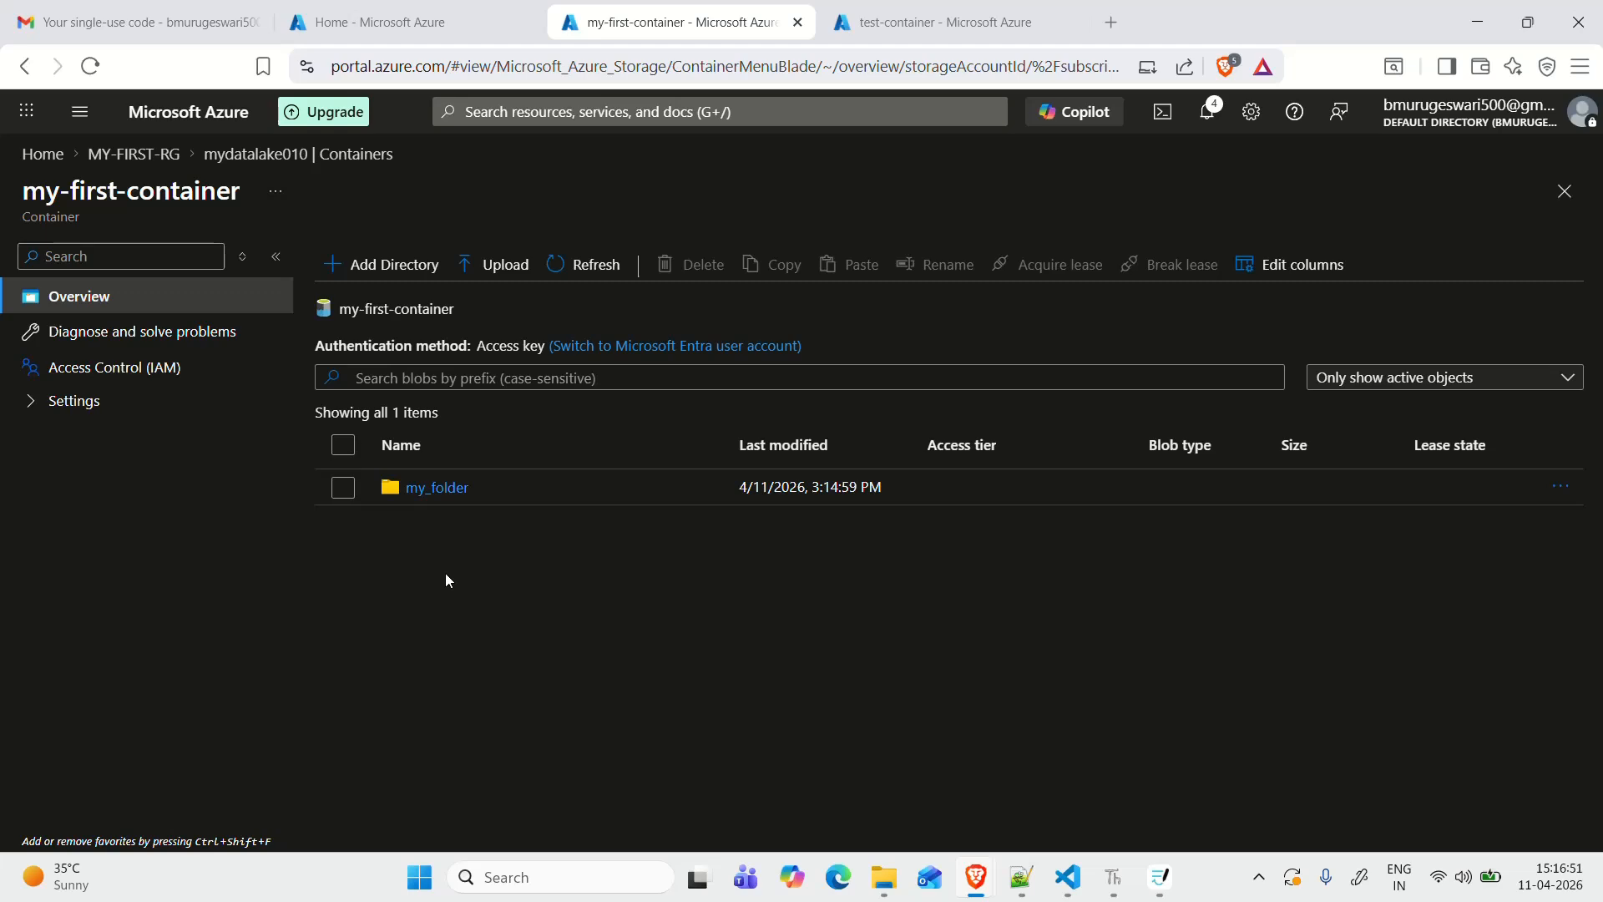
Step: Delete the storage account mydatalake010 from the MY-FIRST-RG resource group, confirming the permanent deletion with "delete"
click(338, 157)
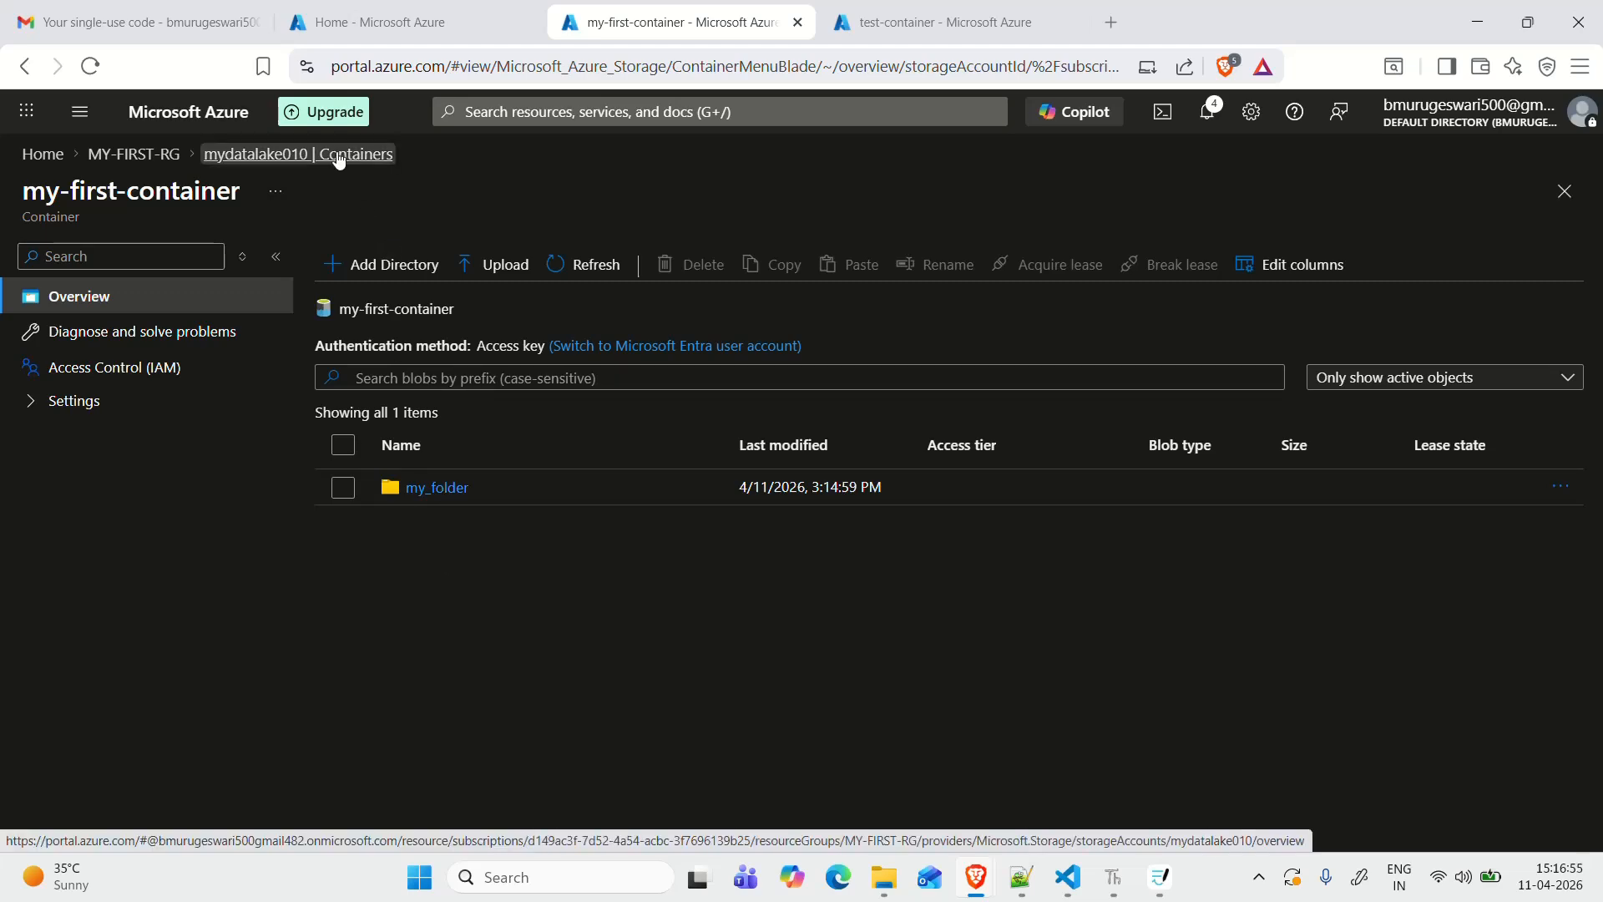
click(125, 156)
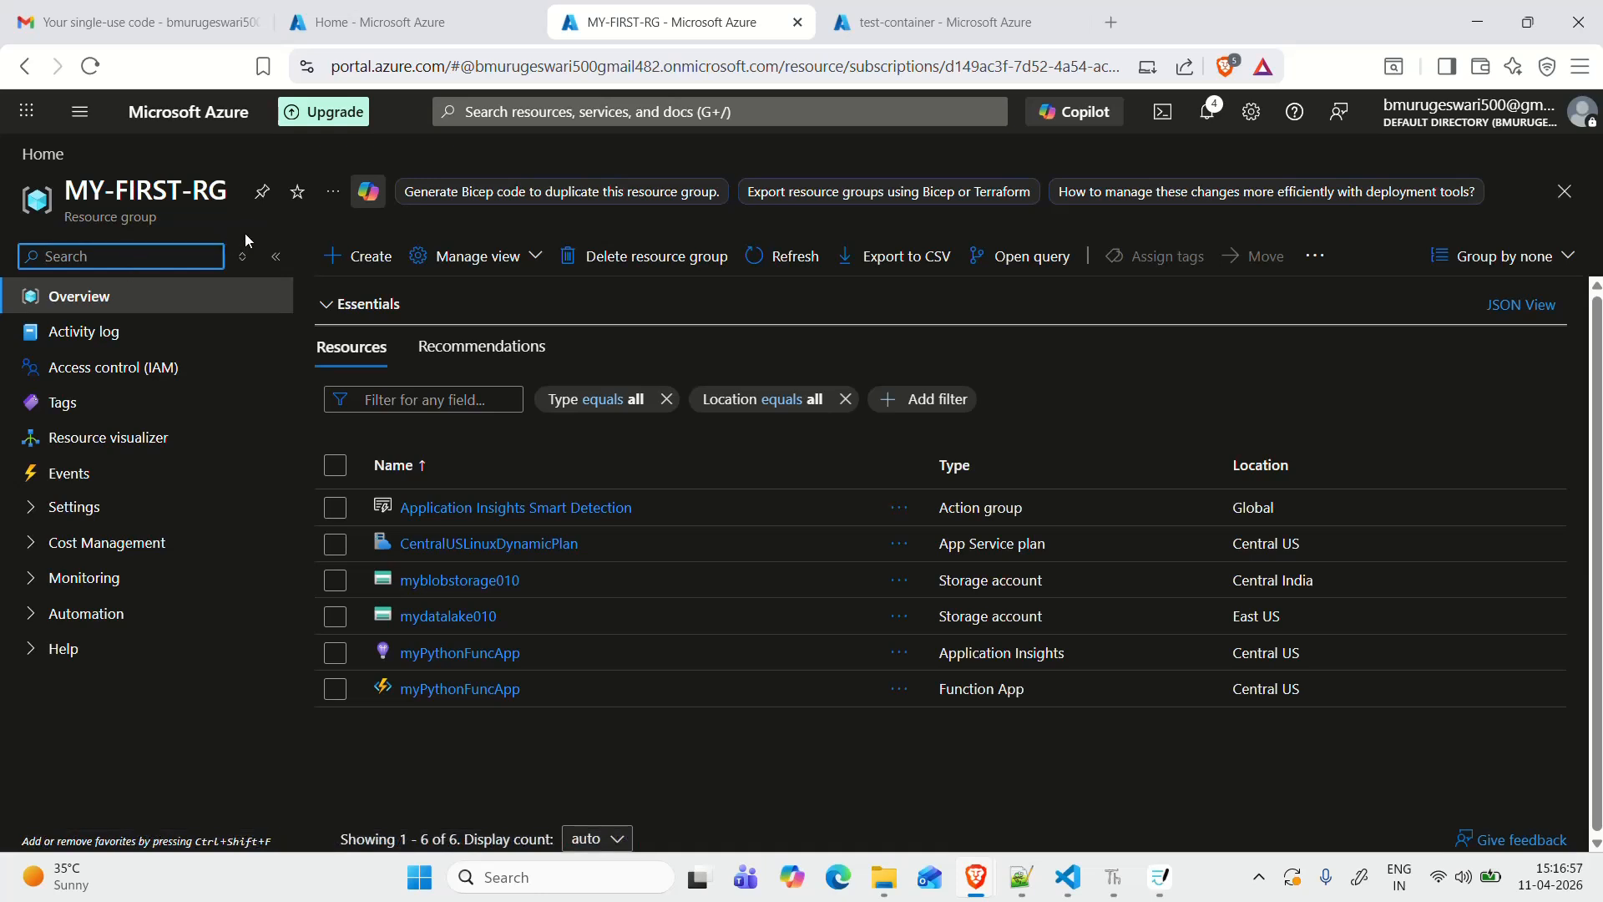
click(277, 257)
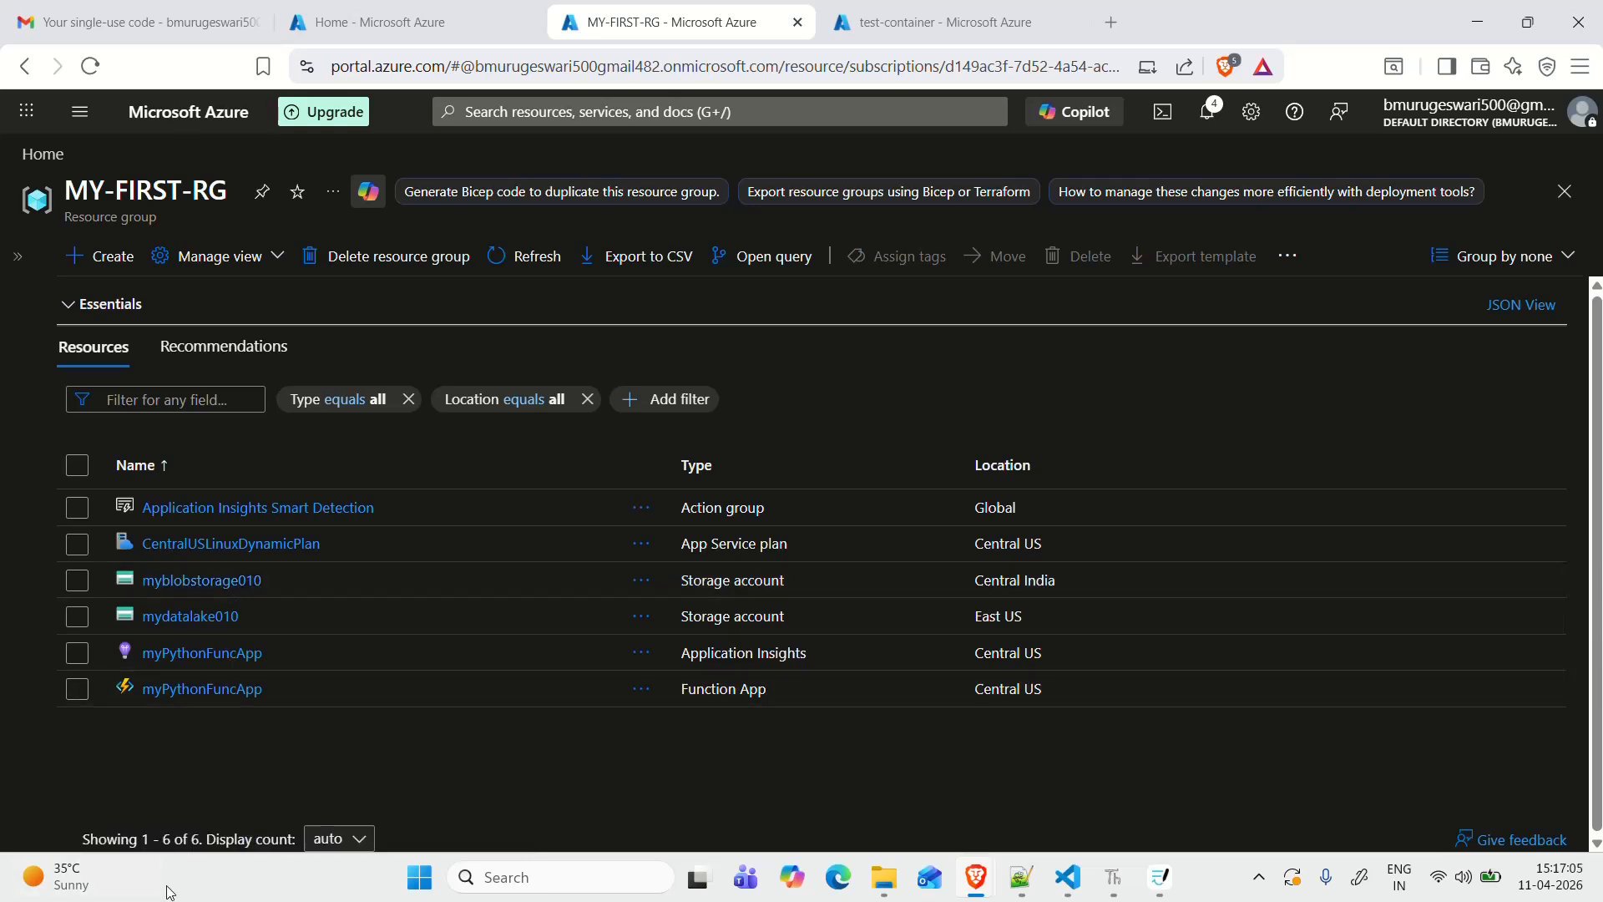
click(77, 618)
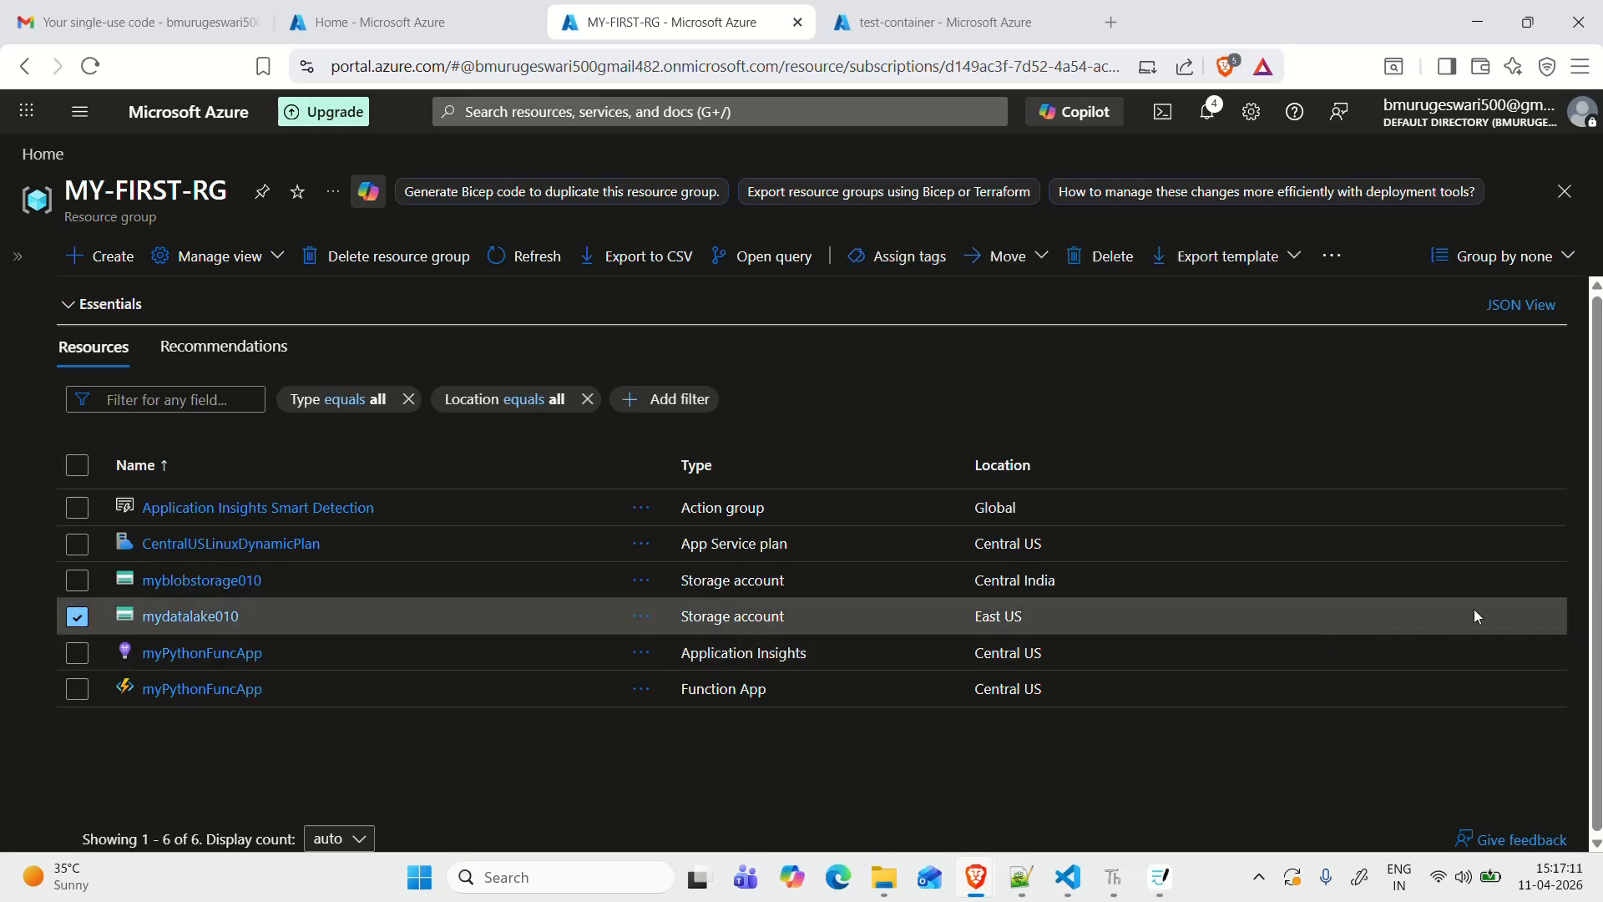
click(1091, 259)
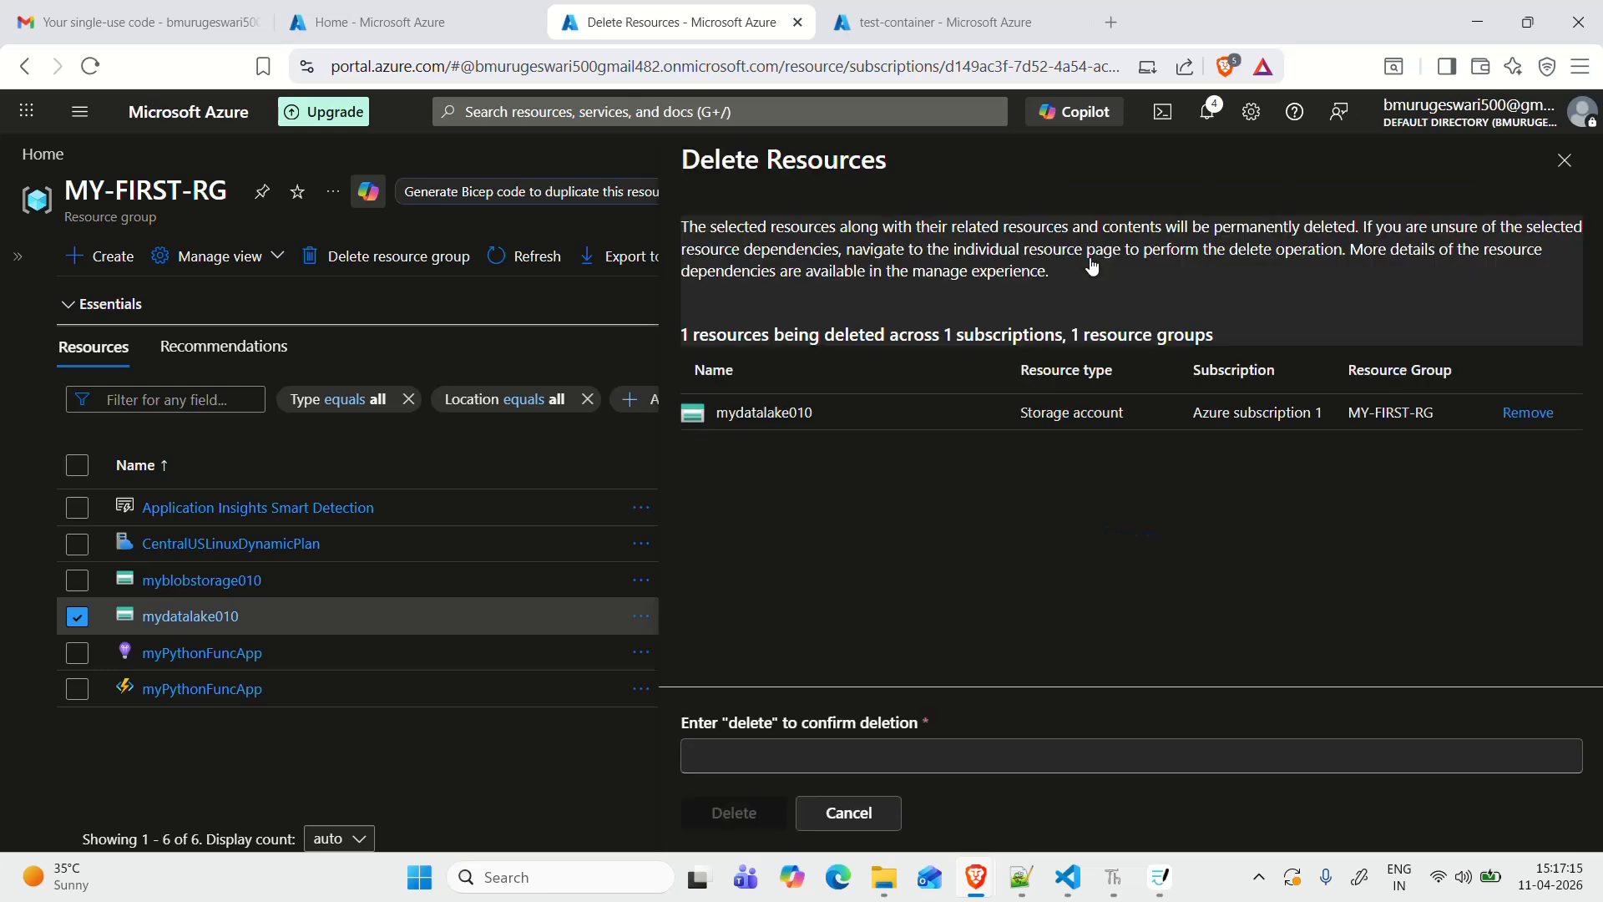
click(802, 758)
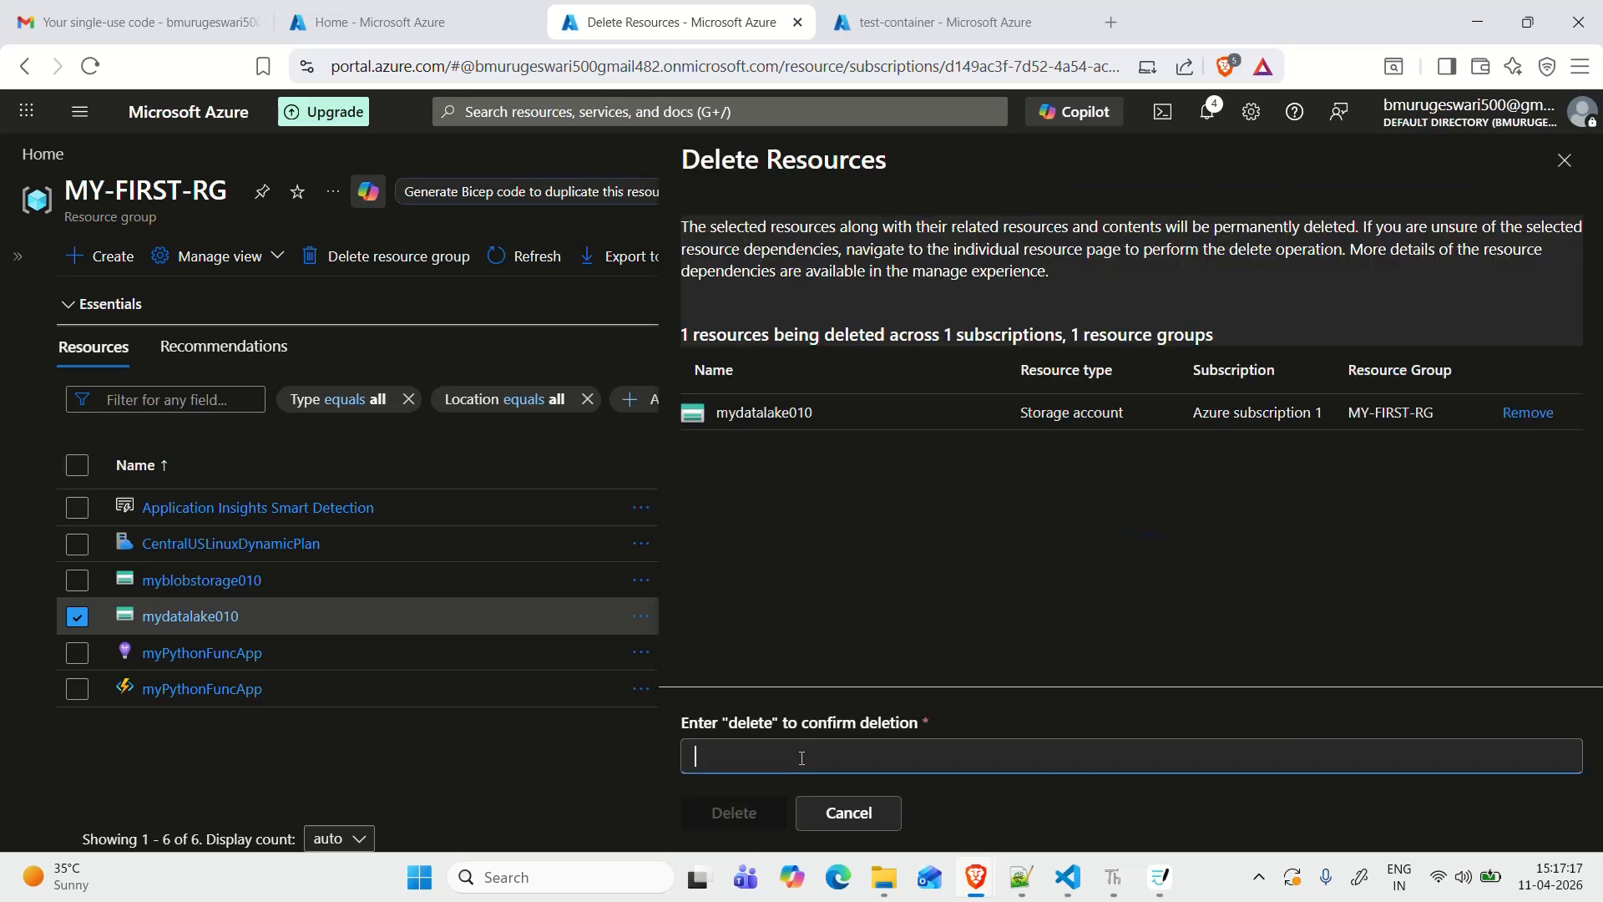
text(delete)
click(739, 808)
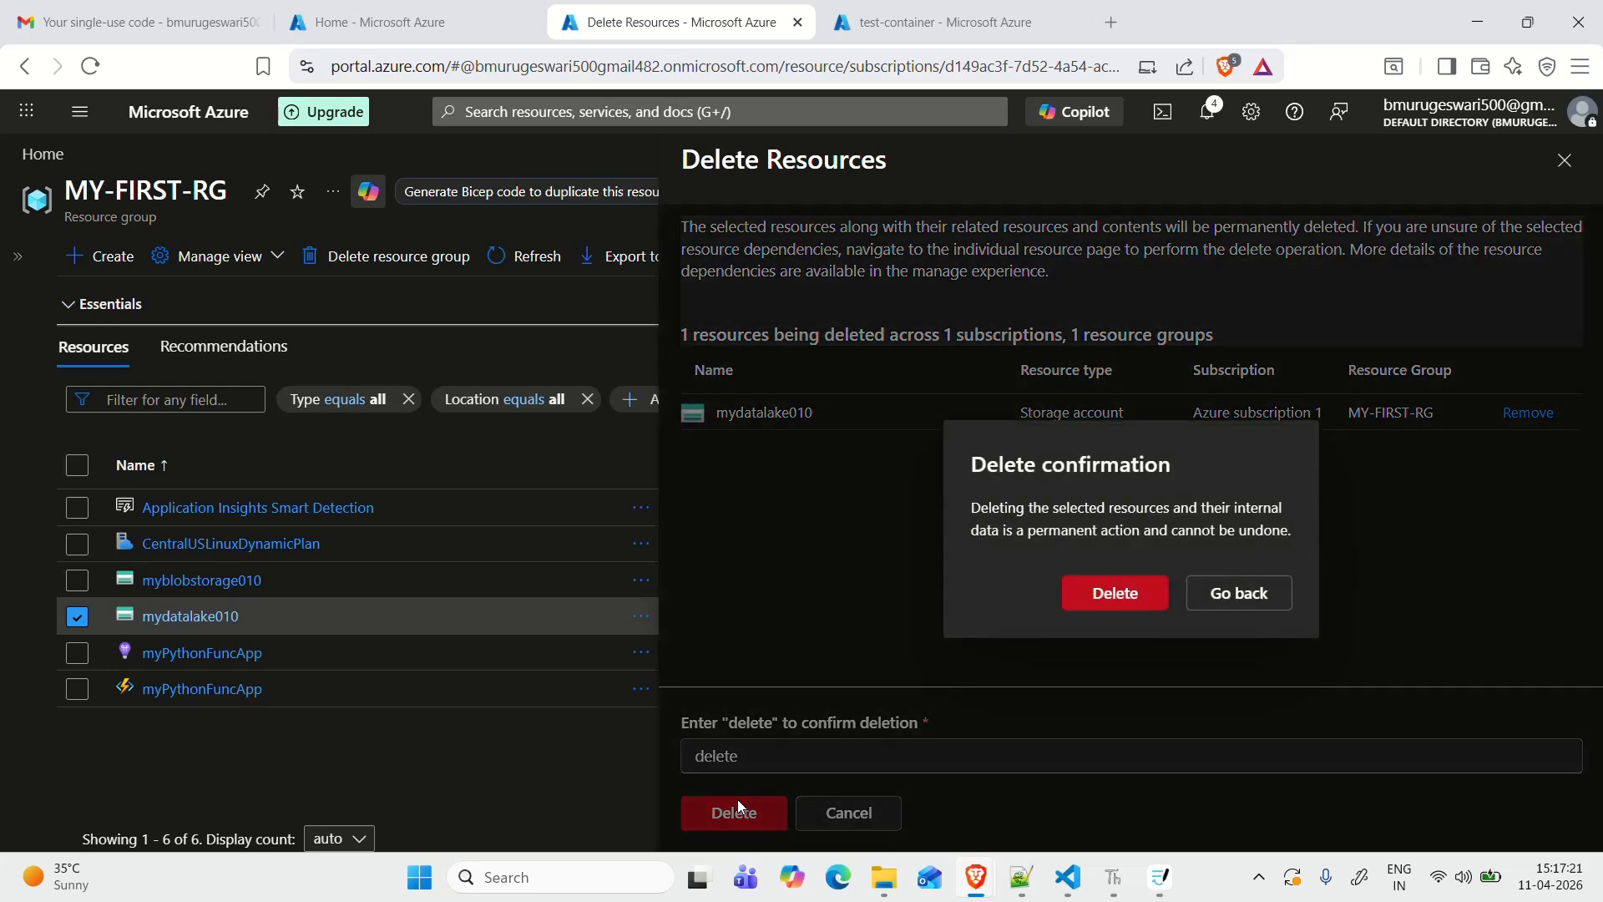
click(1095, 598)
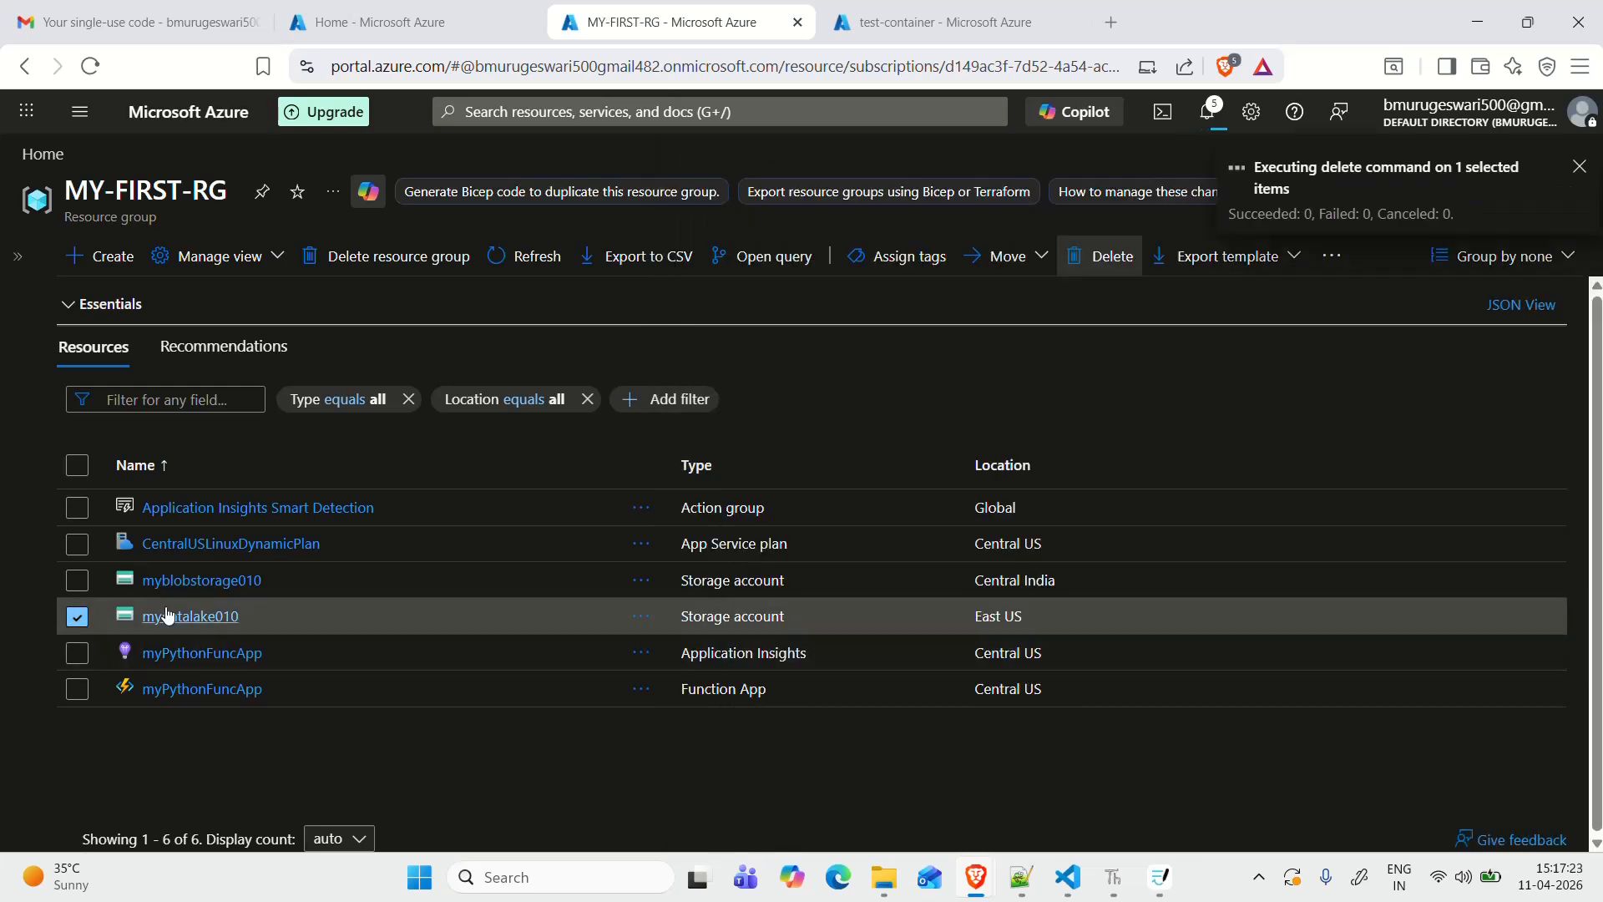